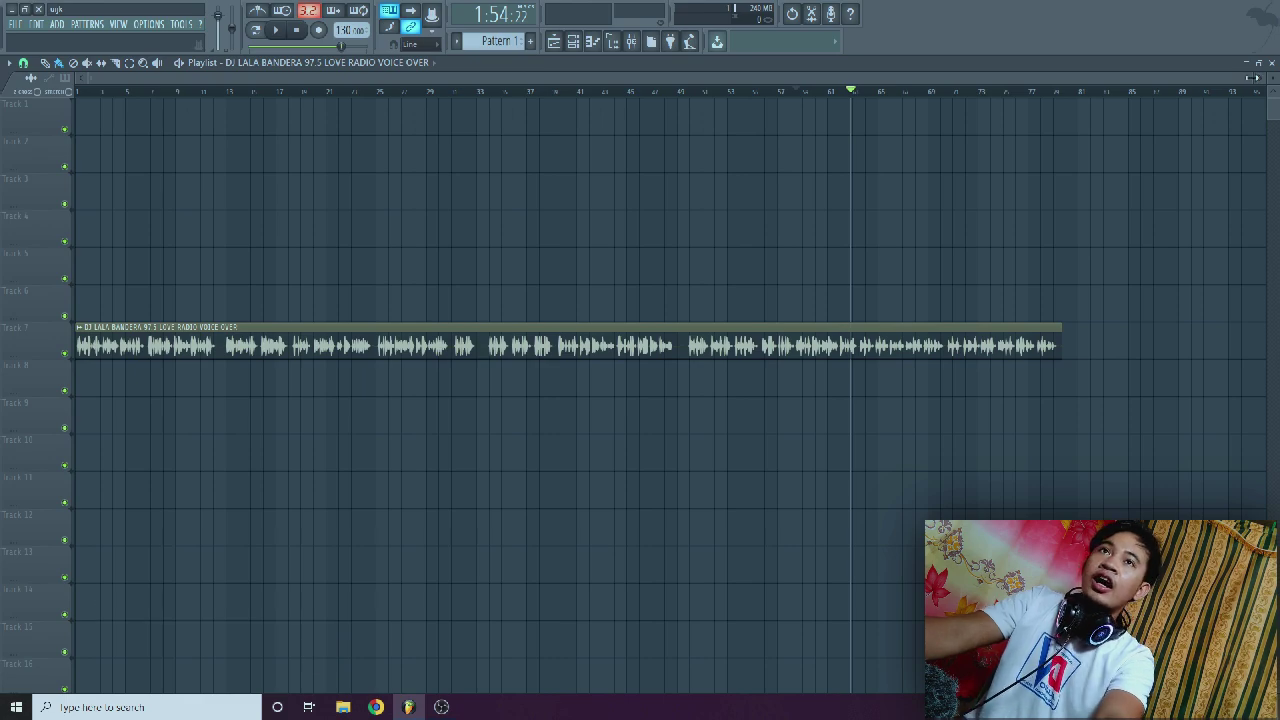
Play the voice-over clip from about bar 25 and again from bar 31 to listen for a usable phrase
drag(1253, 78, 435, 160)
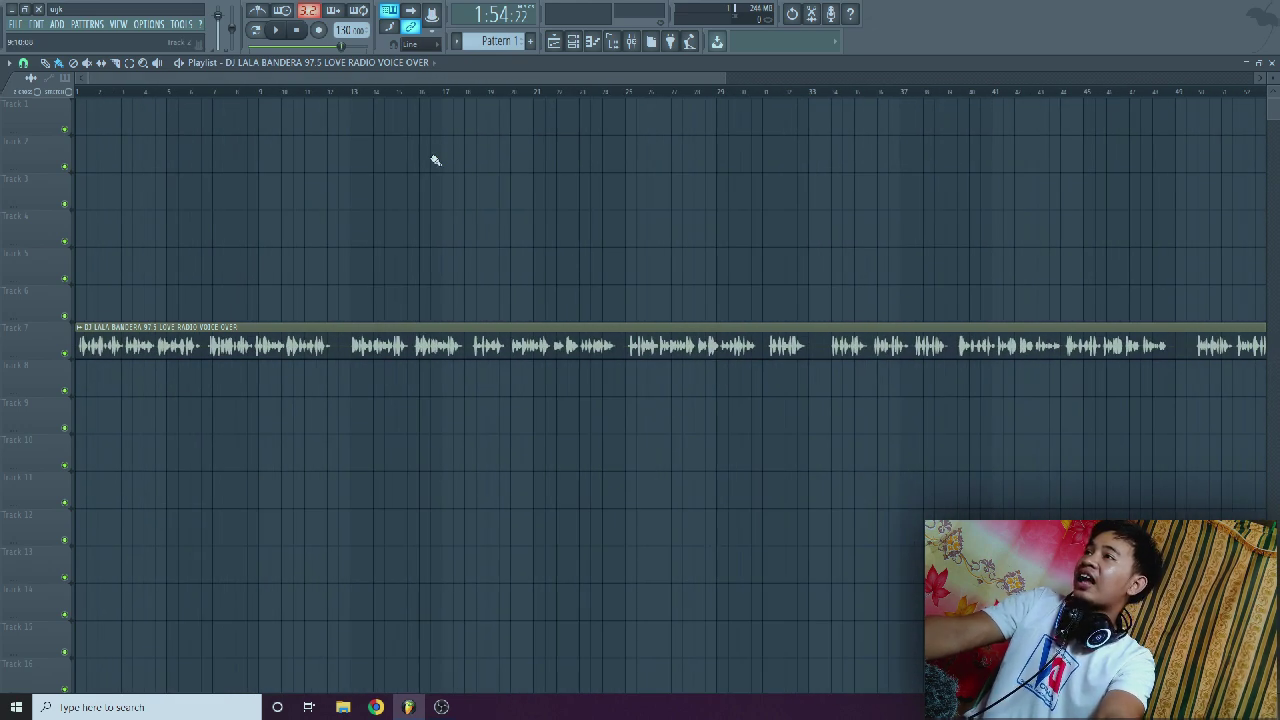
scroll(604, 99, up, 5)
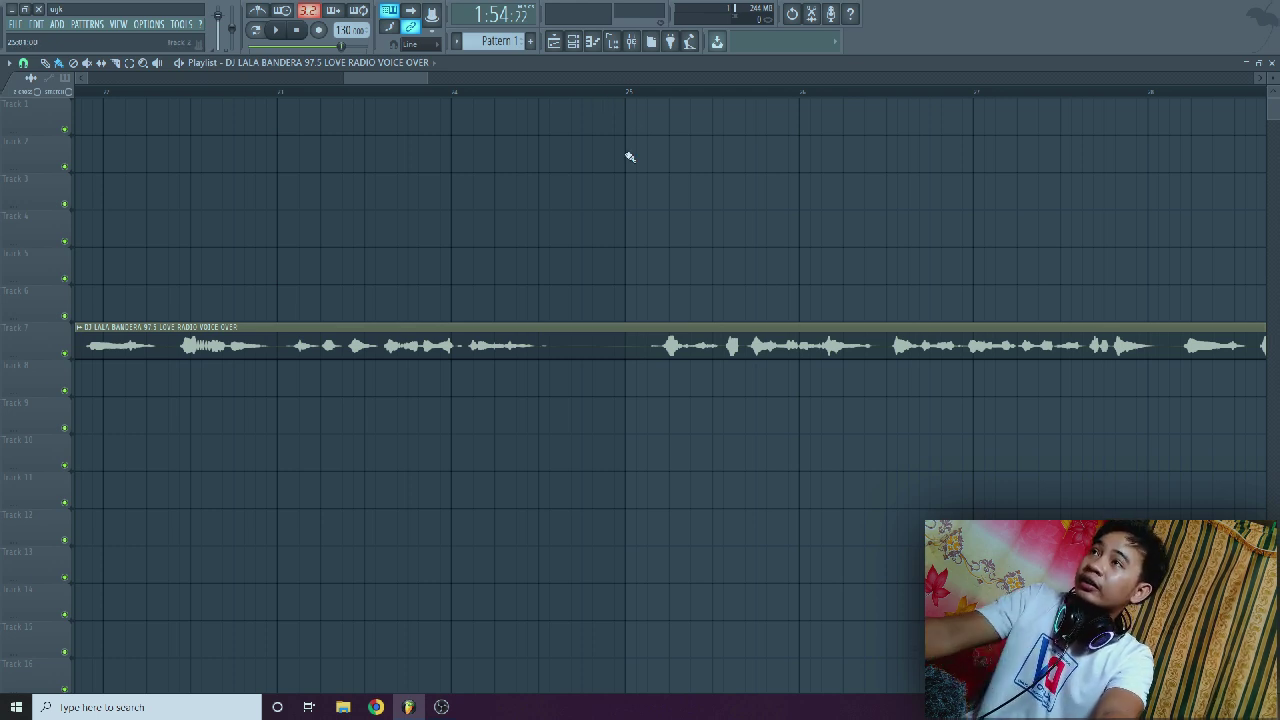
scroll(630, 157, up, 5)
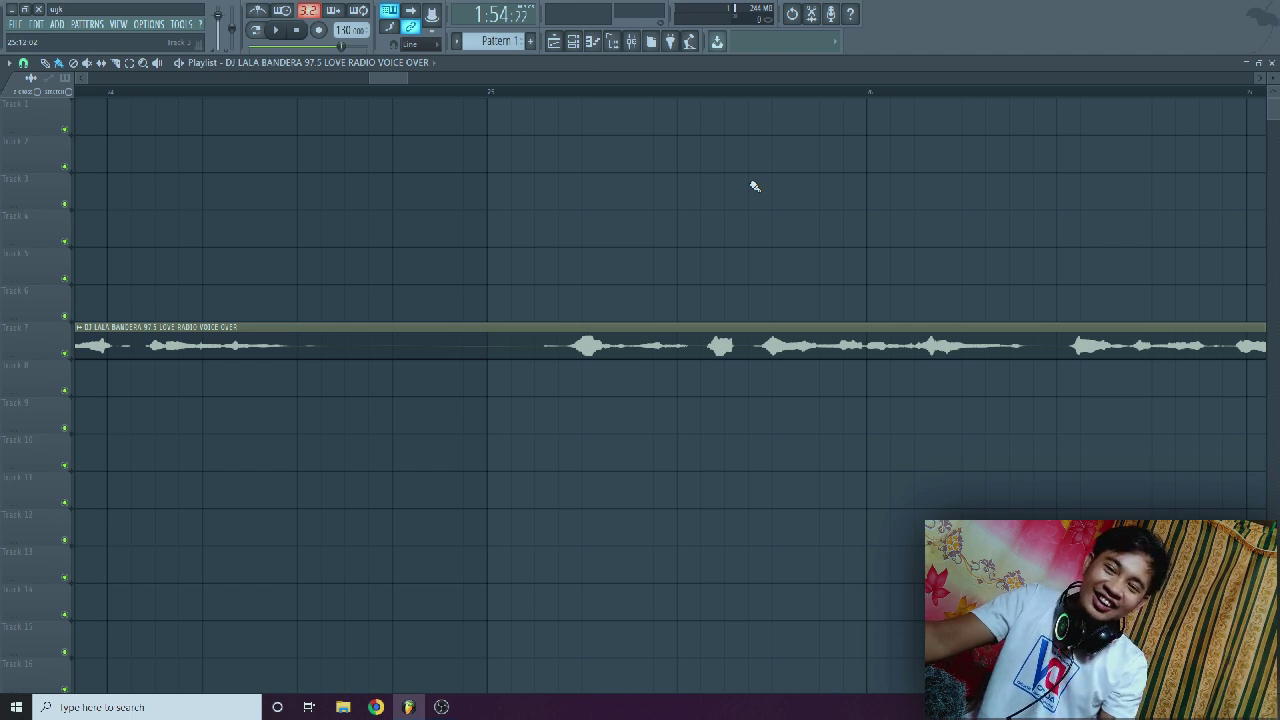
scroll(568, 183, down, 5)
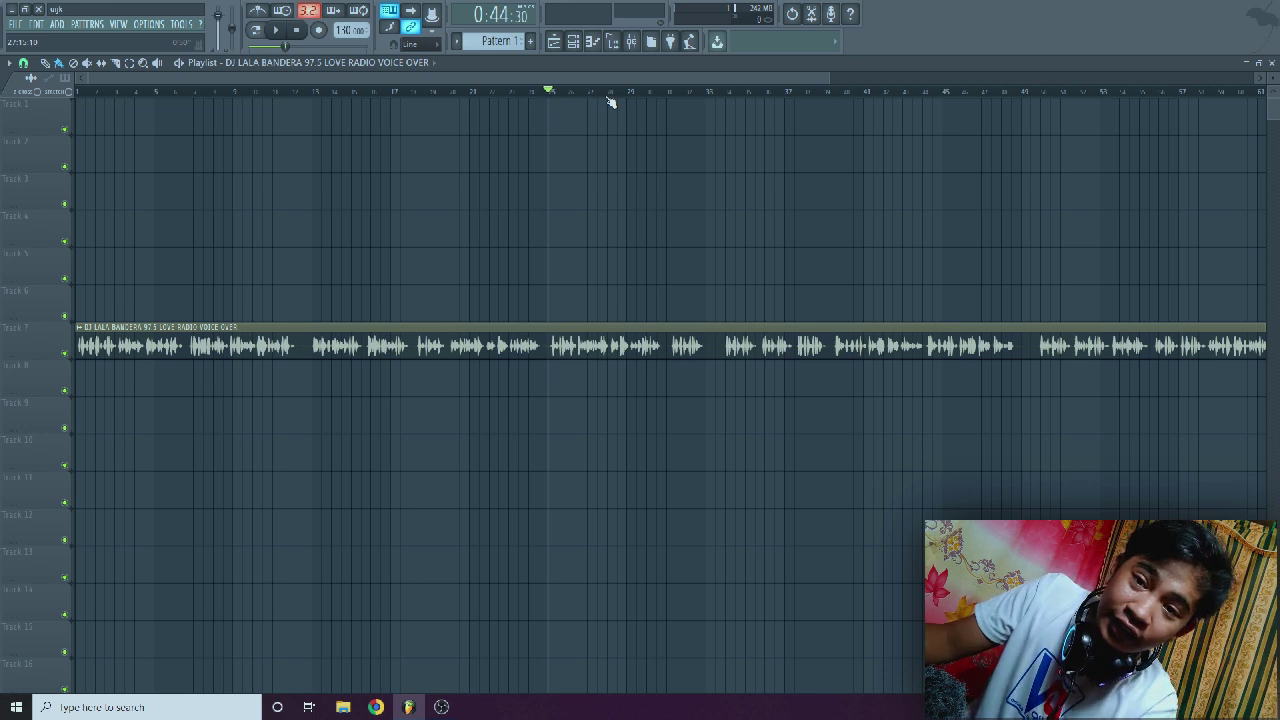
key(space)
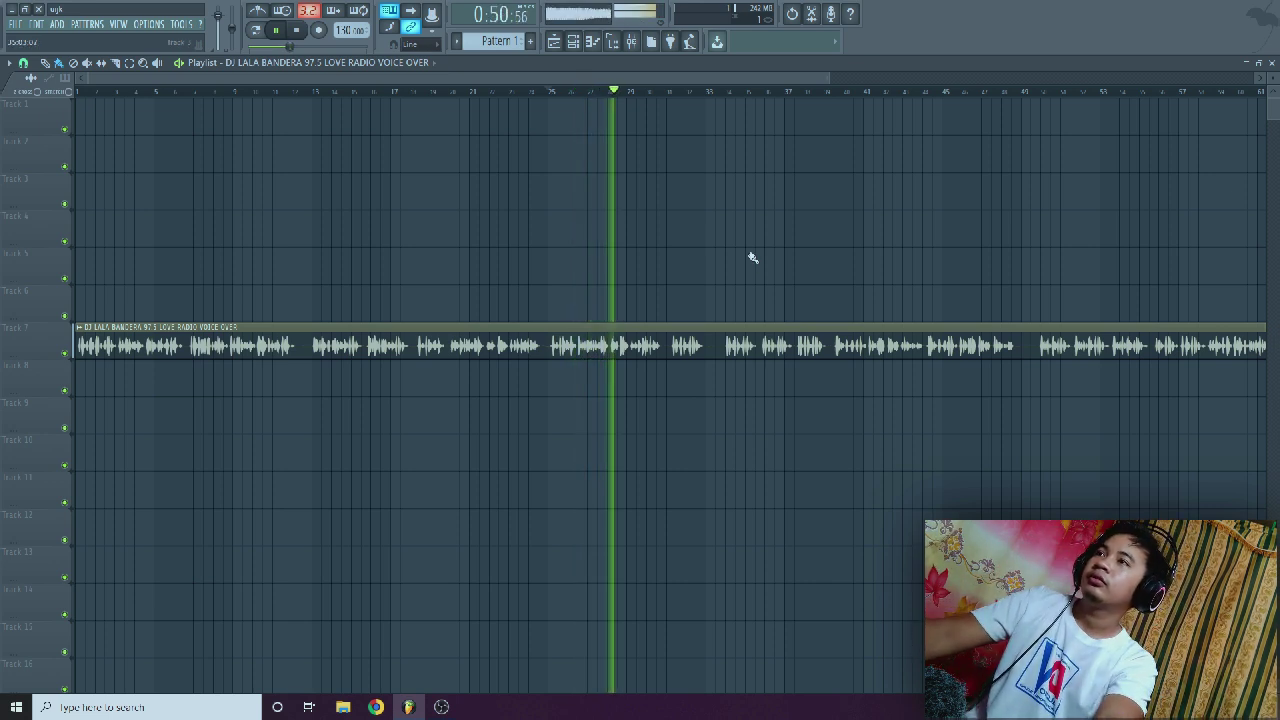
scroll(771, 263, up, 3)
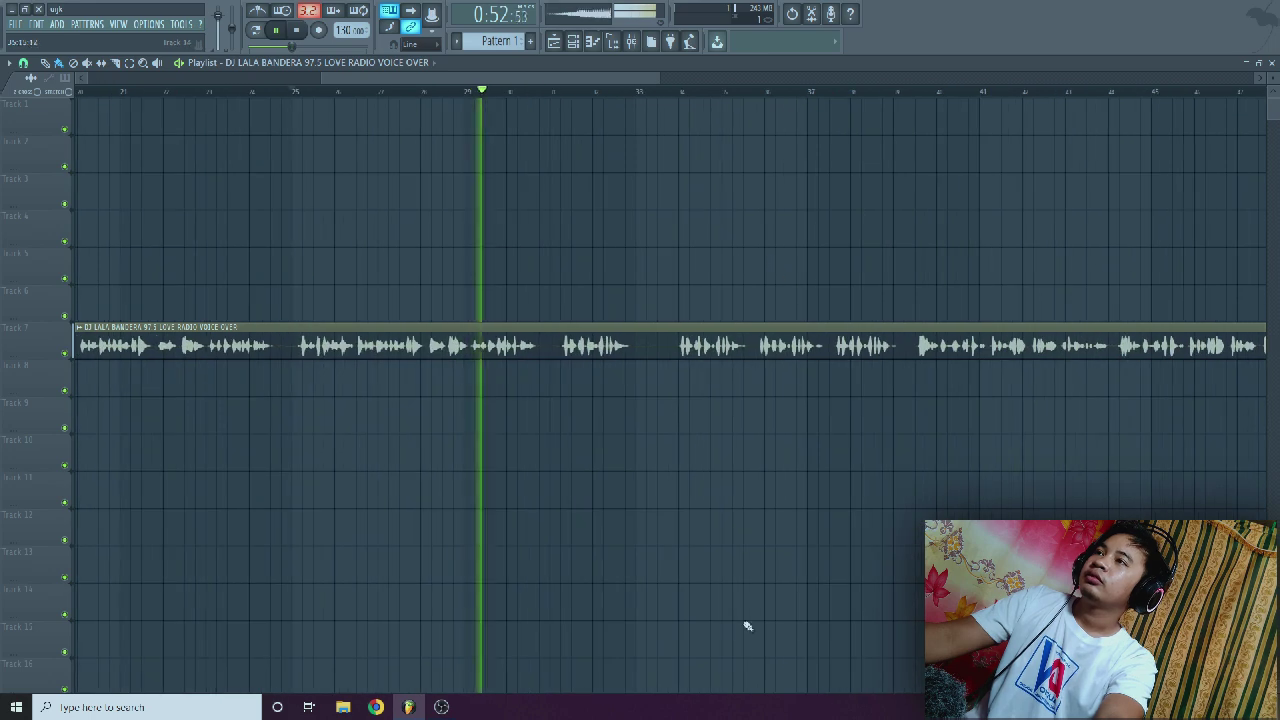
click(564, 95)
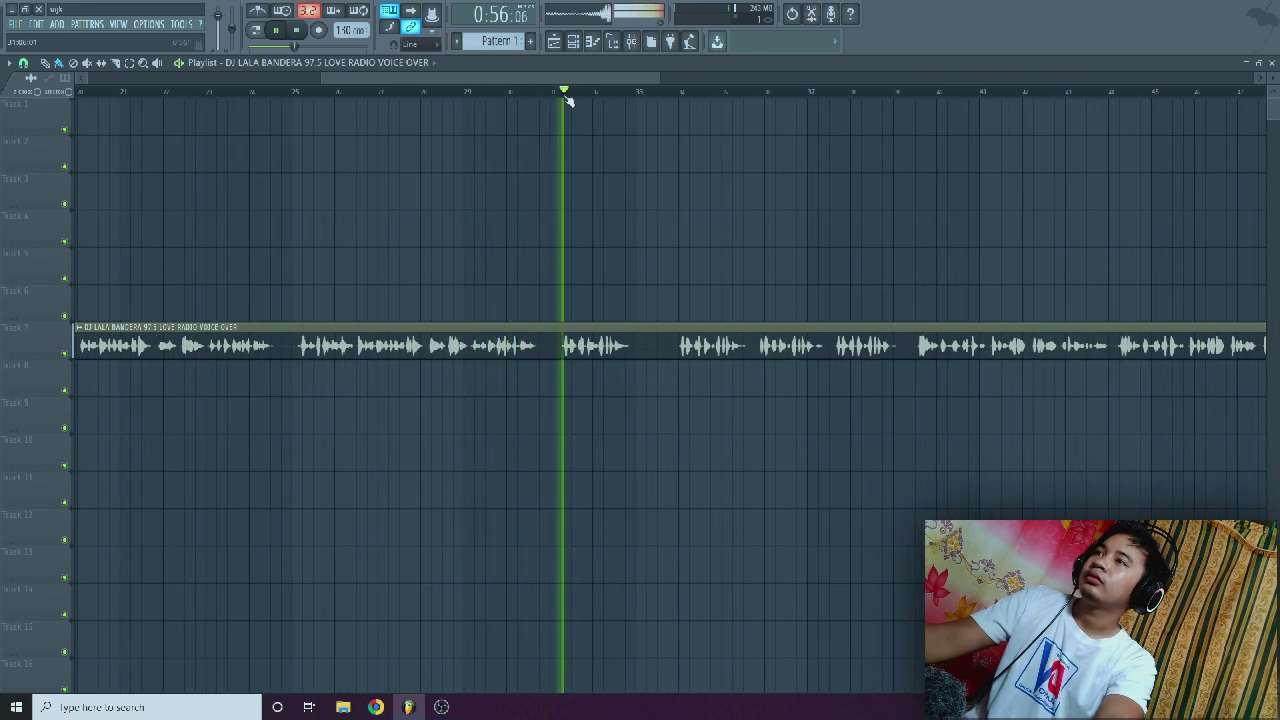
scroll(700, 449, down, 3)
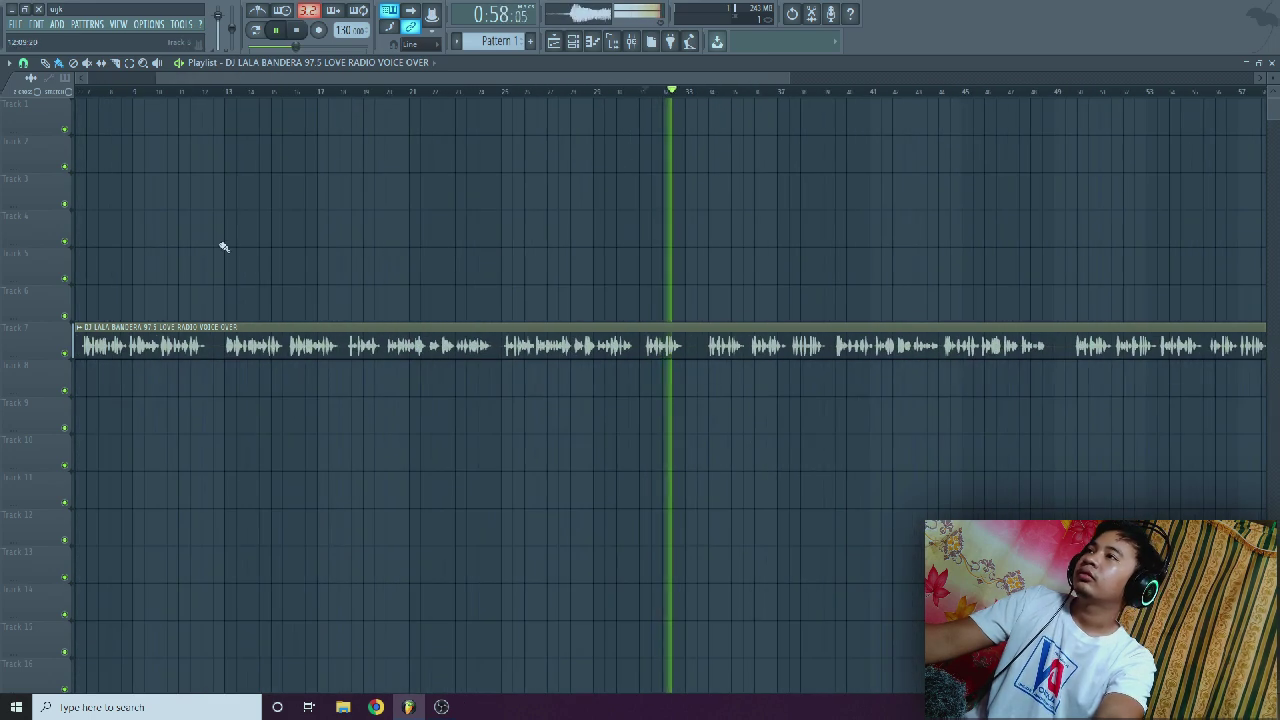
Listen to the voice-over phrase that starts shortly after bar 18
click(351, 92)
scroll(351, 100, up, 3)
scroll(449, 226, up, 2)
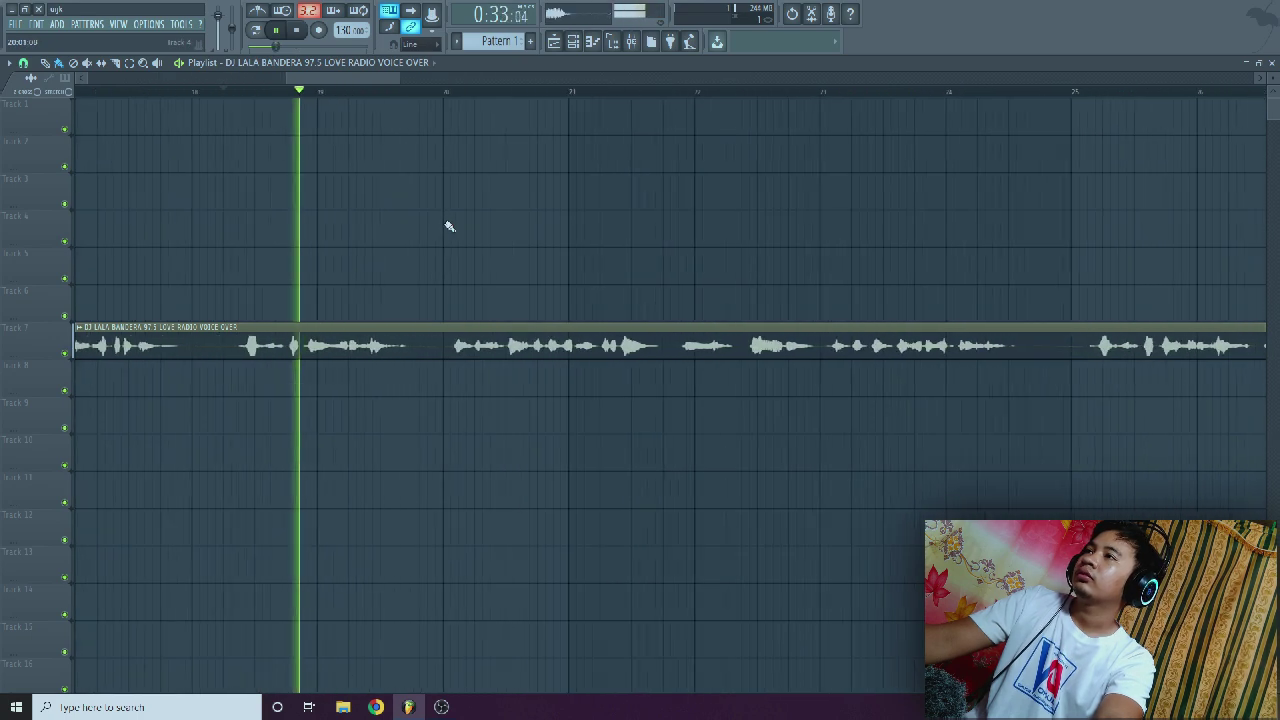
key(space)
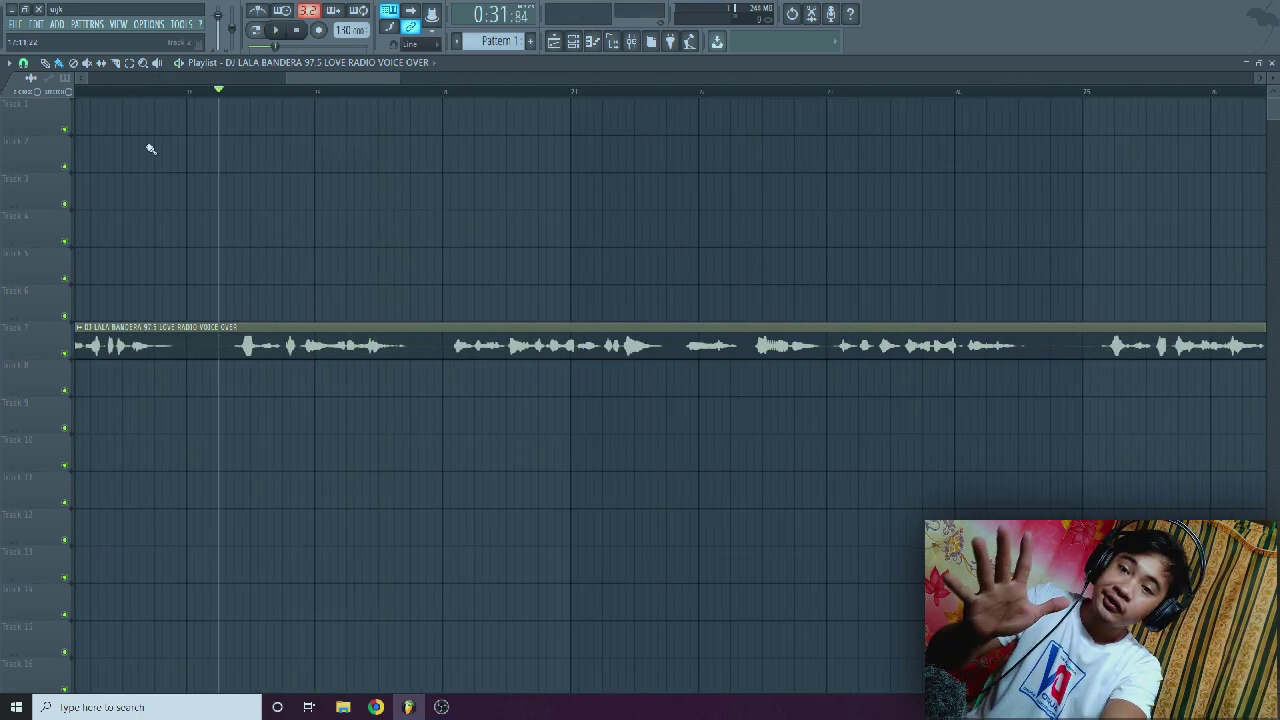
key(space)
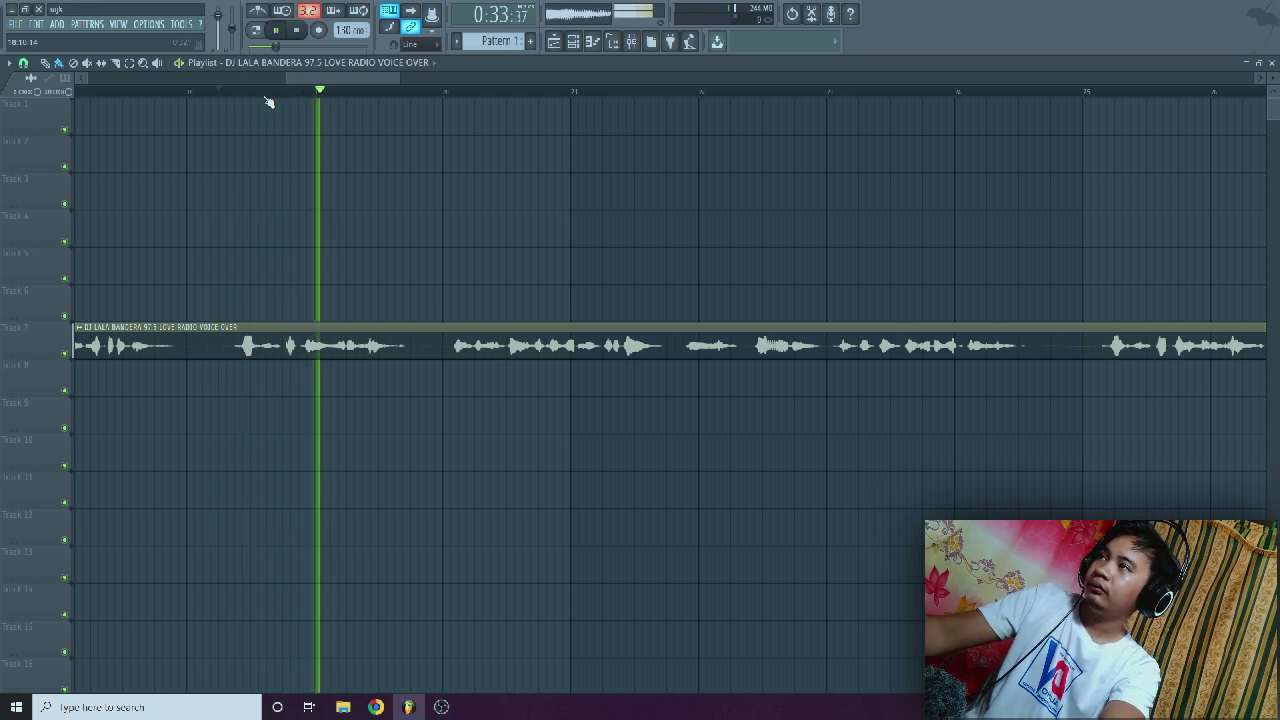
key(space)
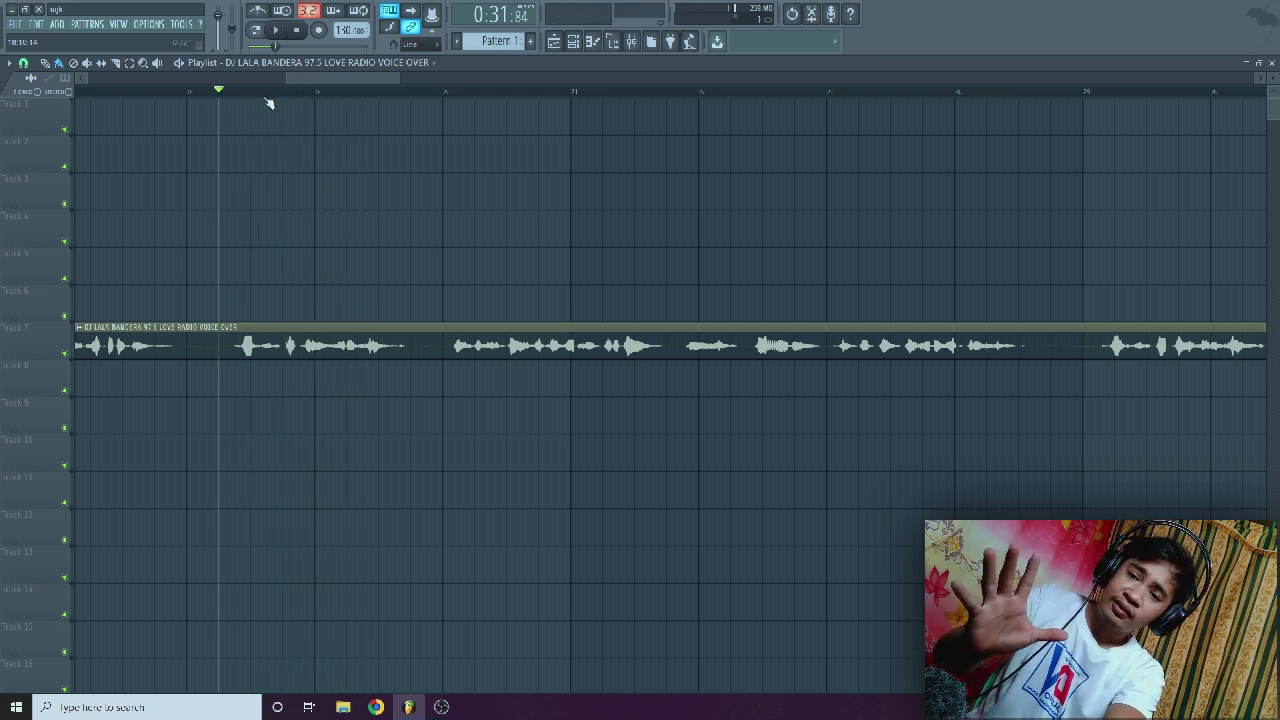
Slice the voice-over clip just before and just after the phrase between bars 18 and 20 on Track 7
click(116, 63)
scroll(223, 335, up, 4)
scroll(410, 359, up, 1)
key(space)
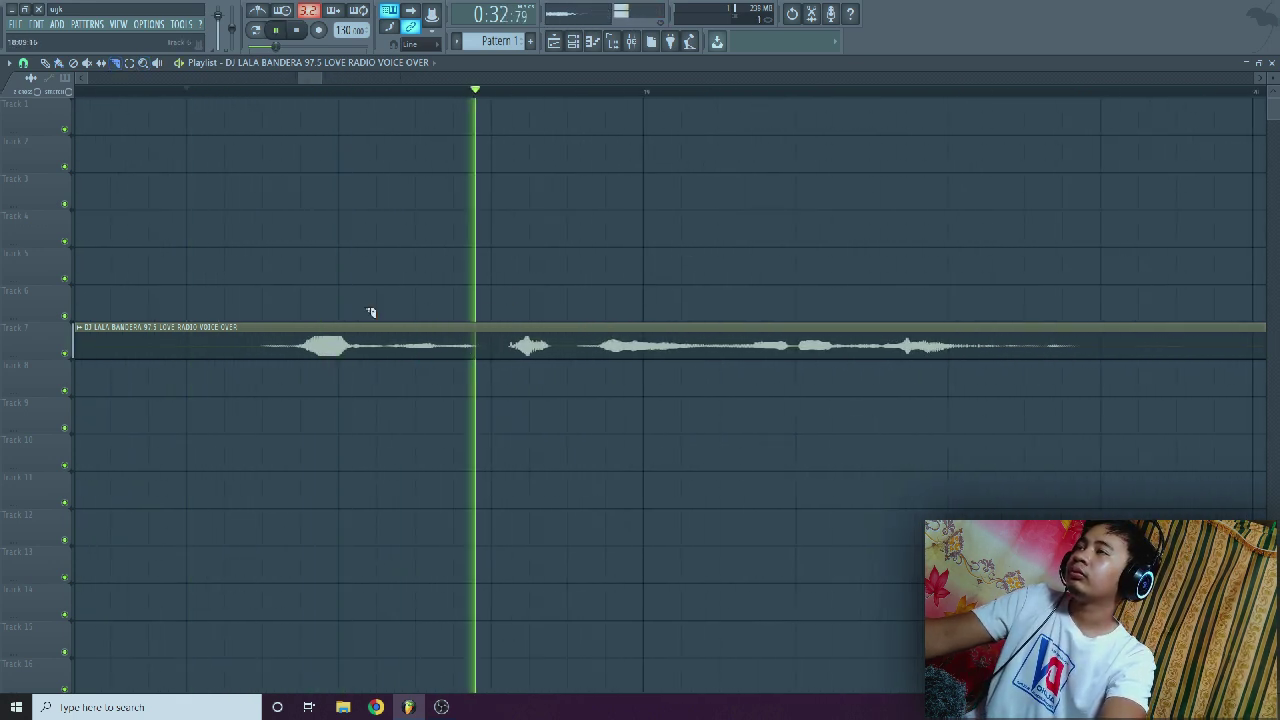
scroll(545, 345, up, 2)
key(space)
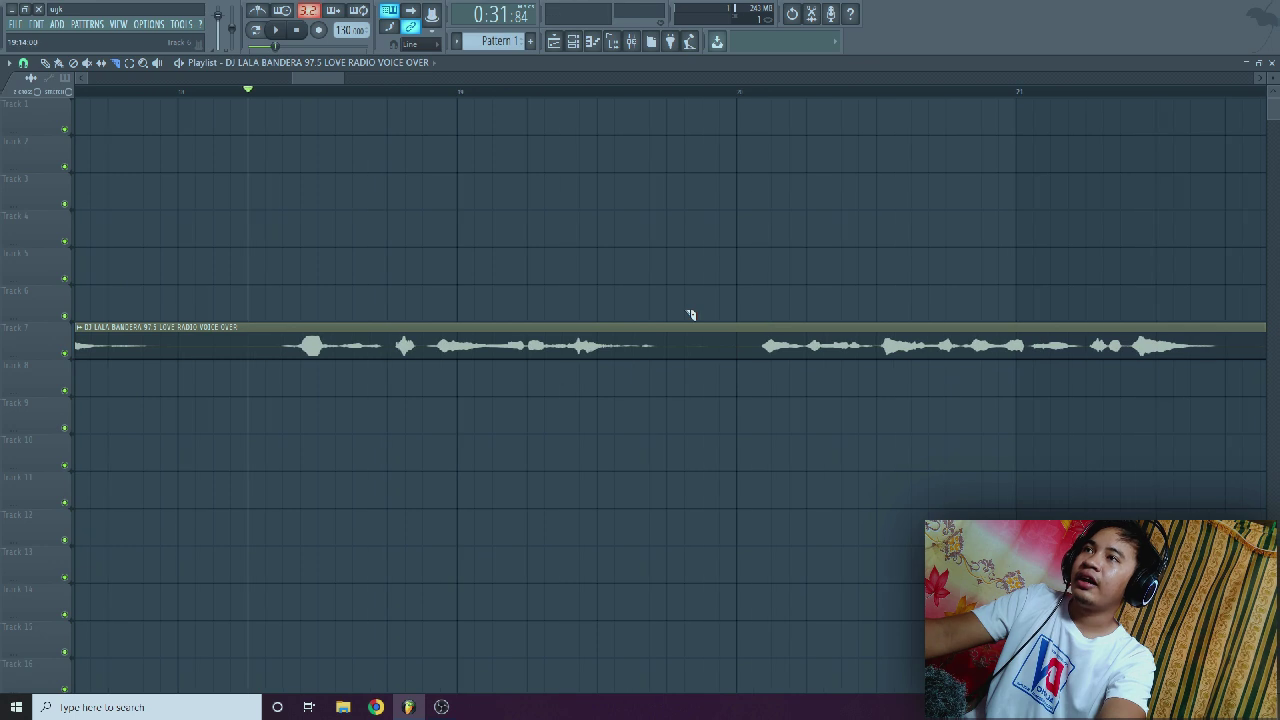
drag(667, 324, 667, 388)
drag(265, 318, 271, 362)
Delete the voice-over pieces before and after the isolated phrase
click(45, 62)
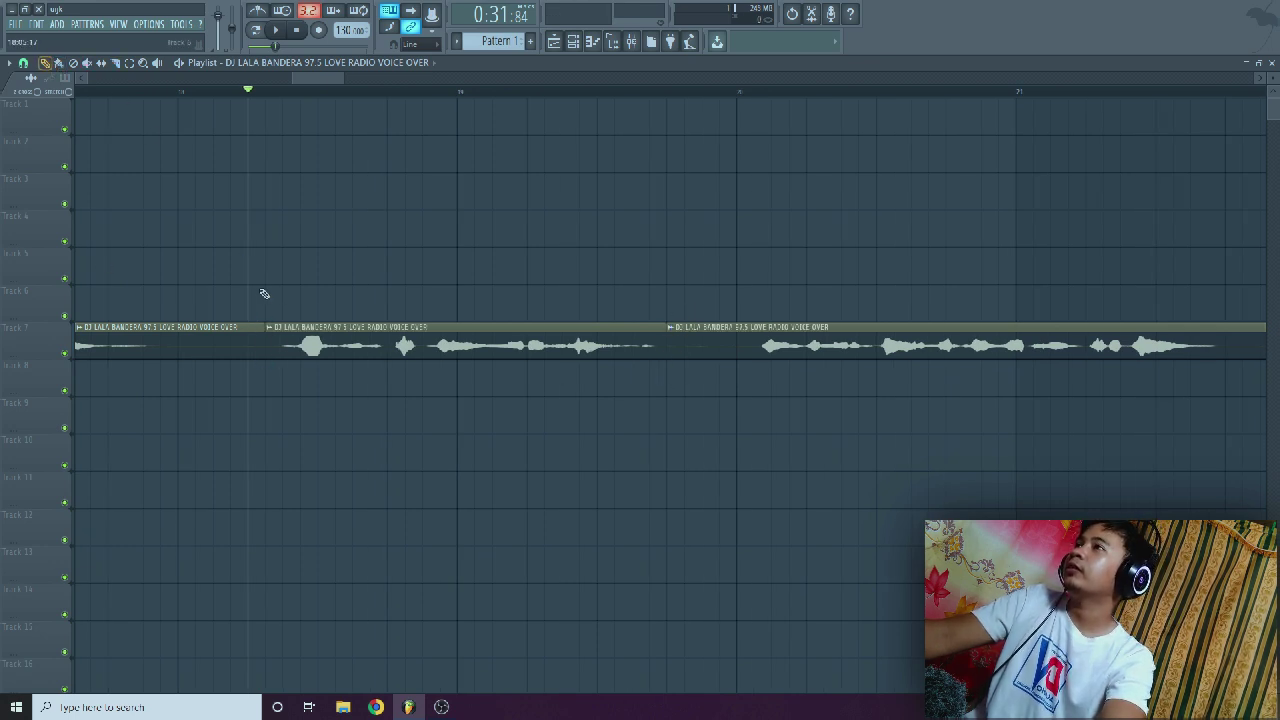
right_click(232, 335)
right_click(740, 345)
Move the isolated phrase to the beginning of the playlist and trim off its leading silence so it starts at bar 2
scroll(757, 354, down, 5)
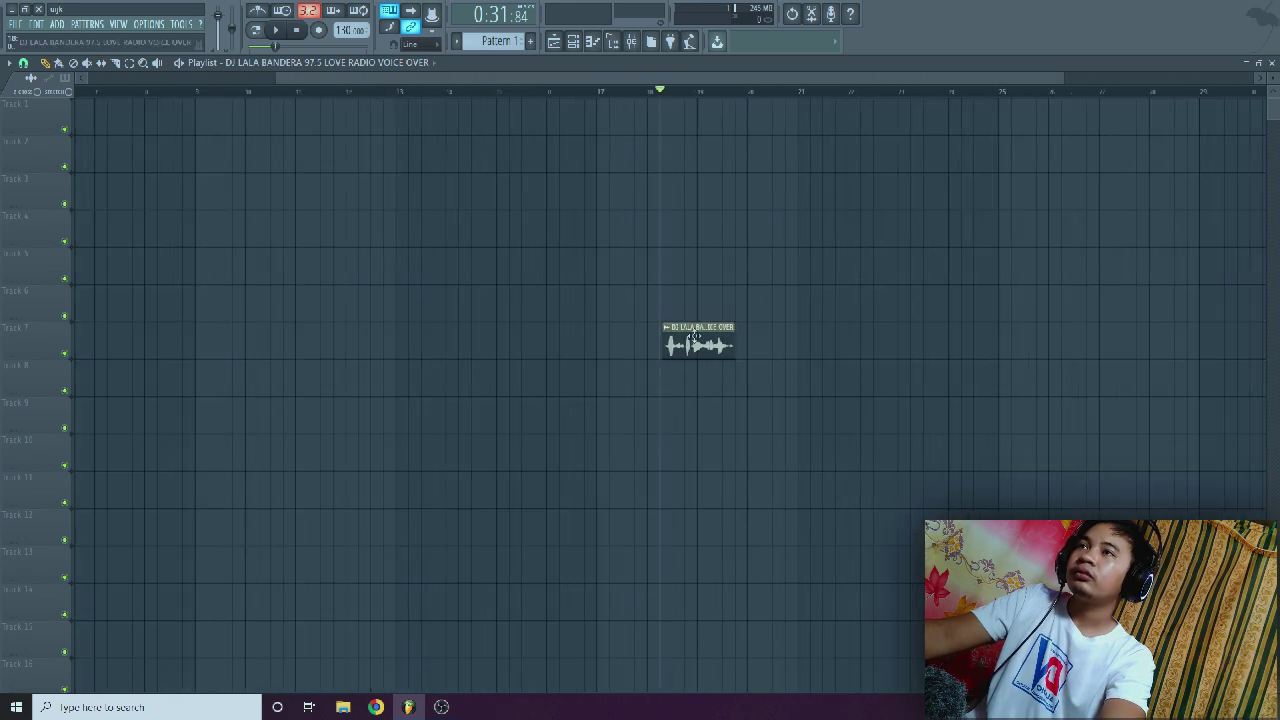
scroll(695, 336, down, 2)
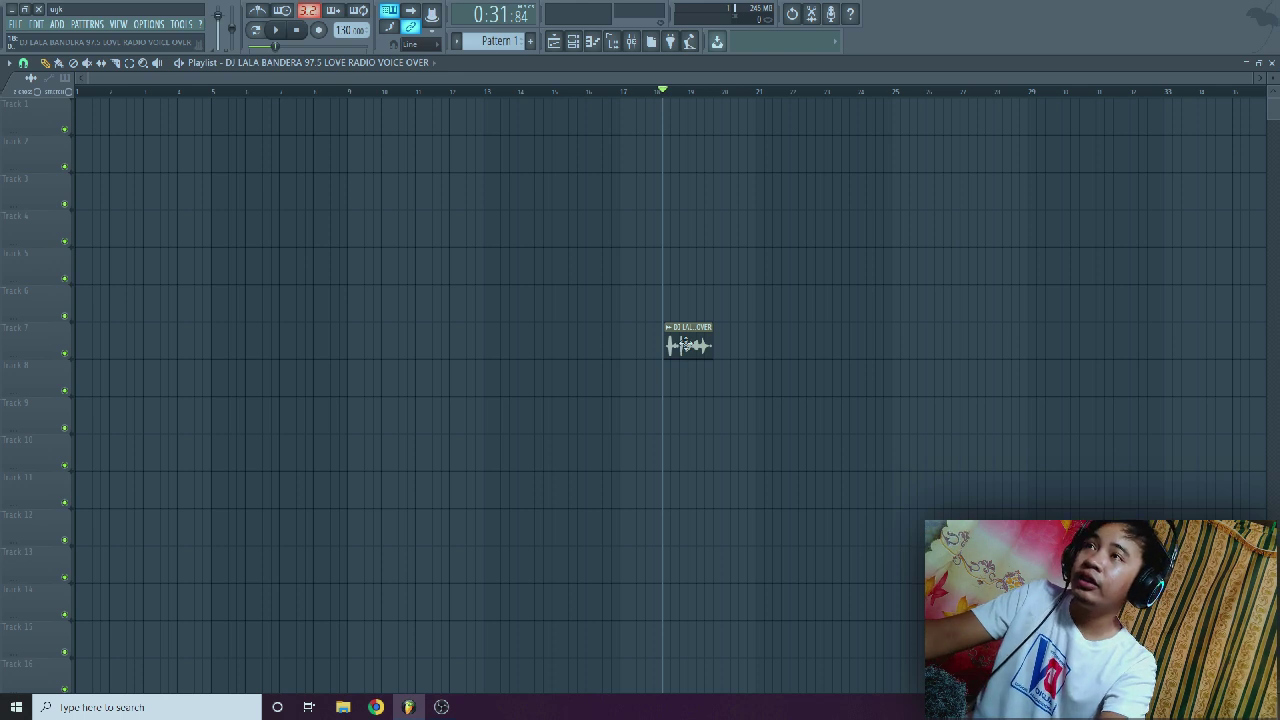
drag(688, 345, 117, 345)
scroll(62, 348, up, 4)
scroll(62, 348, up, 3)
drag(376, 347, 544, 336)
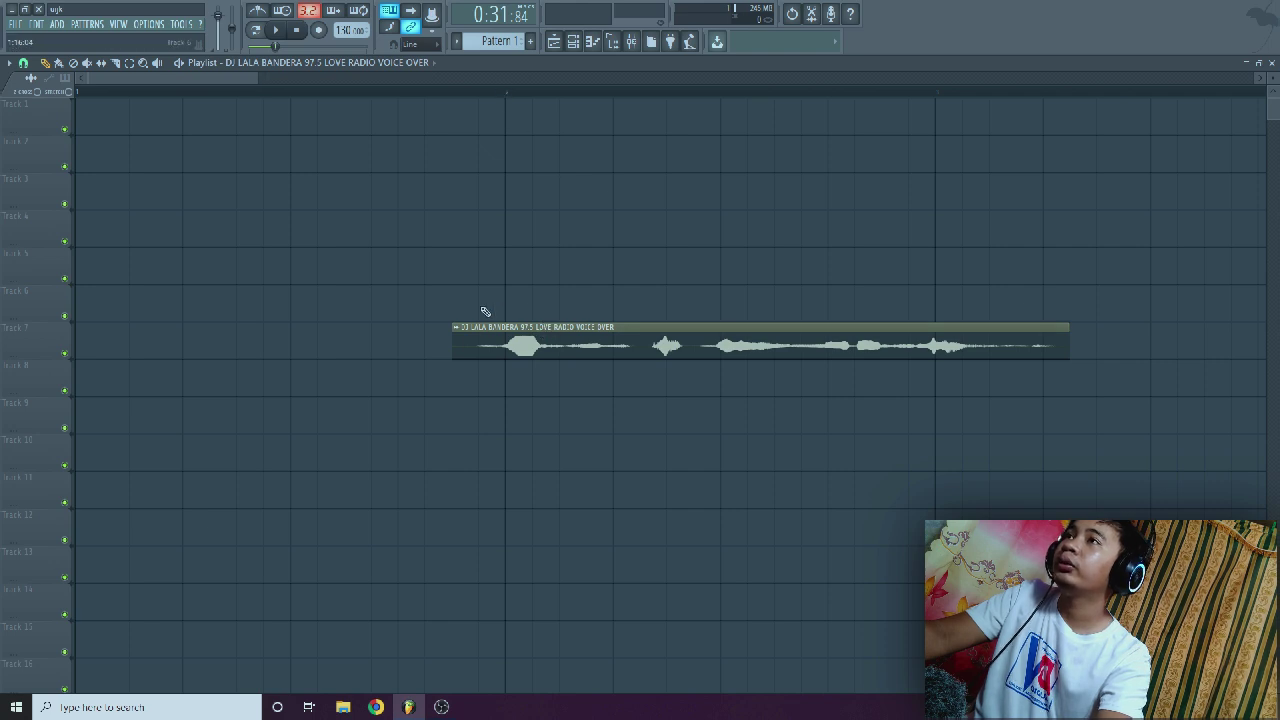
drag(464, 344, 506, 357)
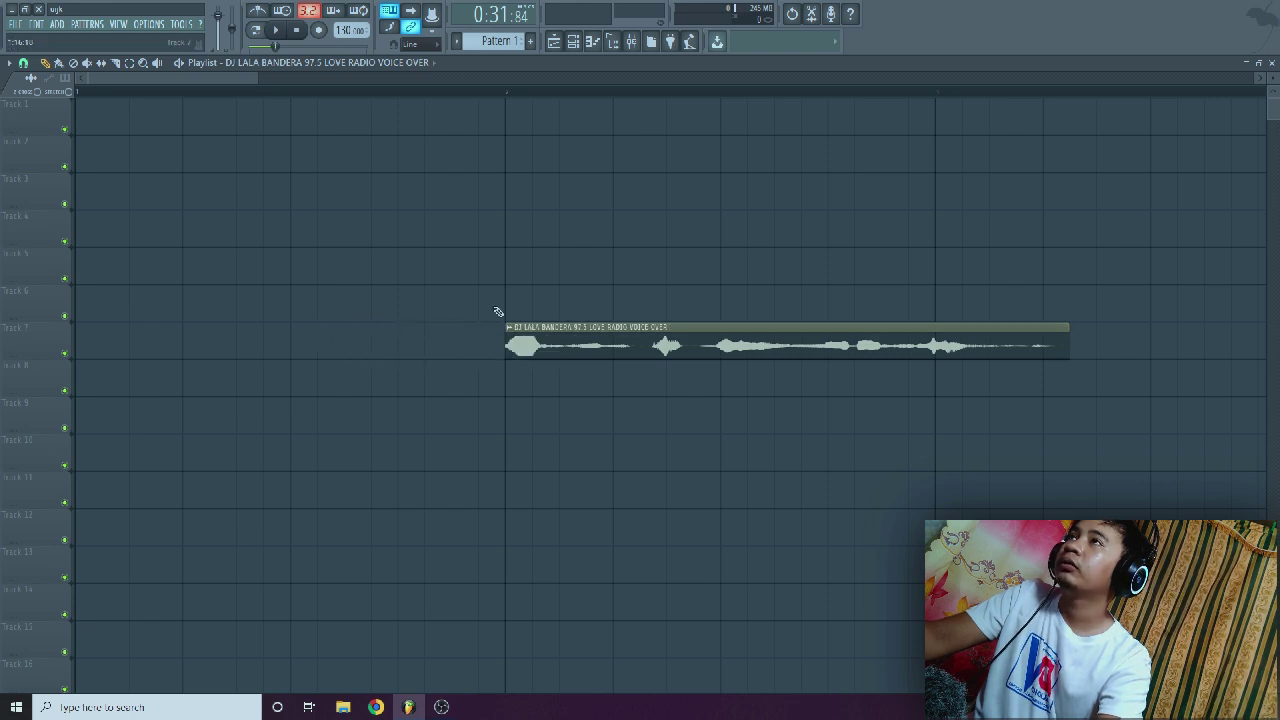
Play the phrase from just before bar 2 and slice it in the gap ahead of its second burst of speech
click(503, 98)
key(space)
key(space)
drag(656, 298, 648, 366)
key(space)
key(space)
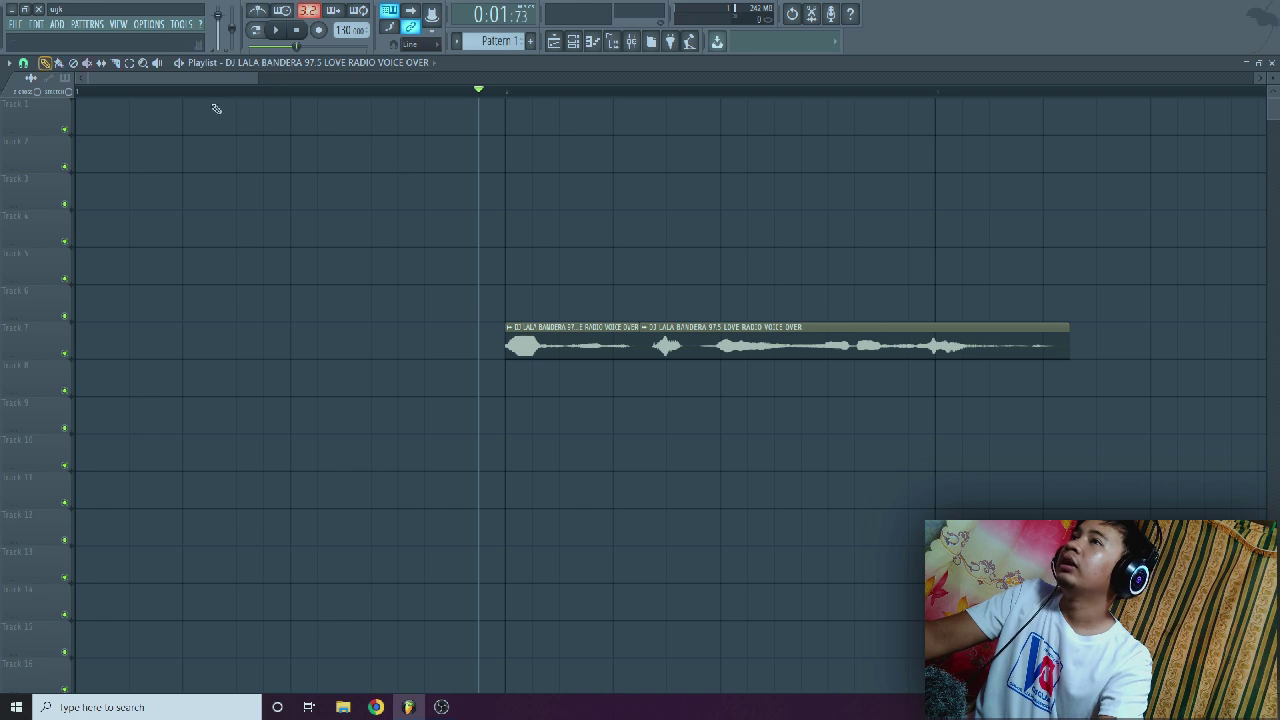
Delete the first slice and move the remaining piece so it starts at bar 2, checking it by playback
right_click(590, 345)
drag(680, 340, 547, 337)
scroll(547, 337, down, 2)
key(space)
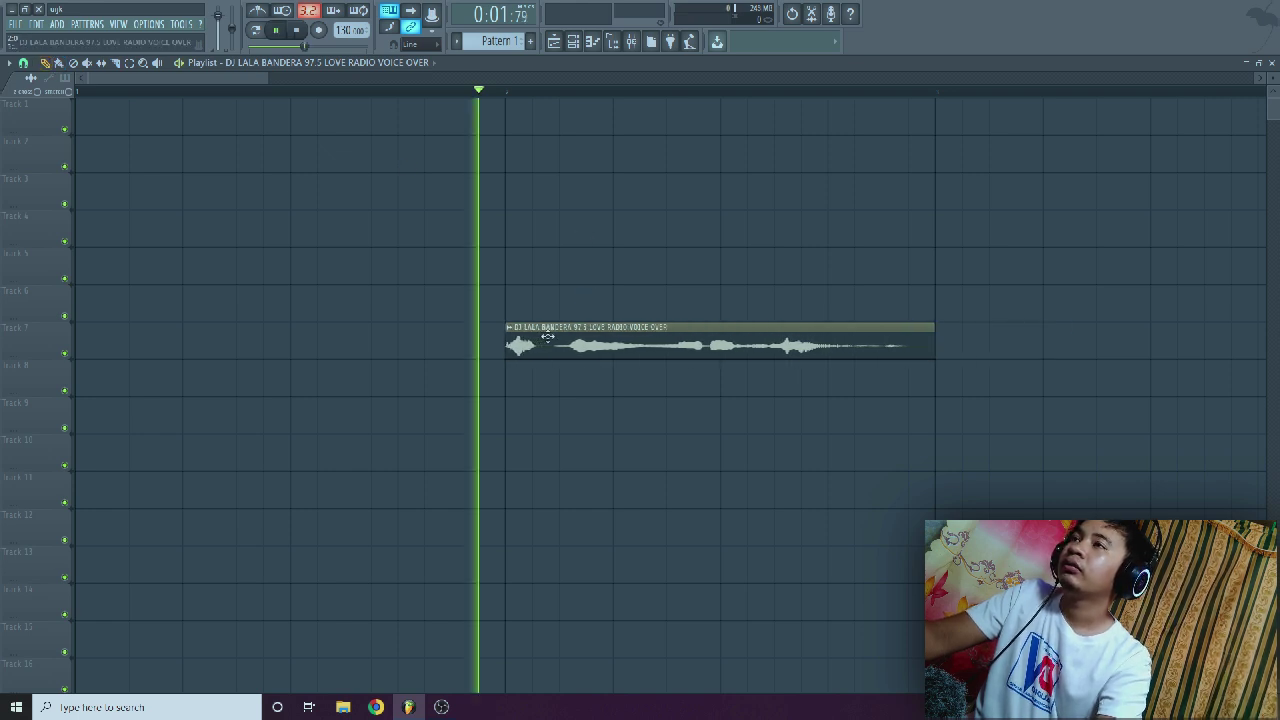
key(space)
key(space)
key(space)
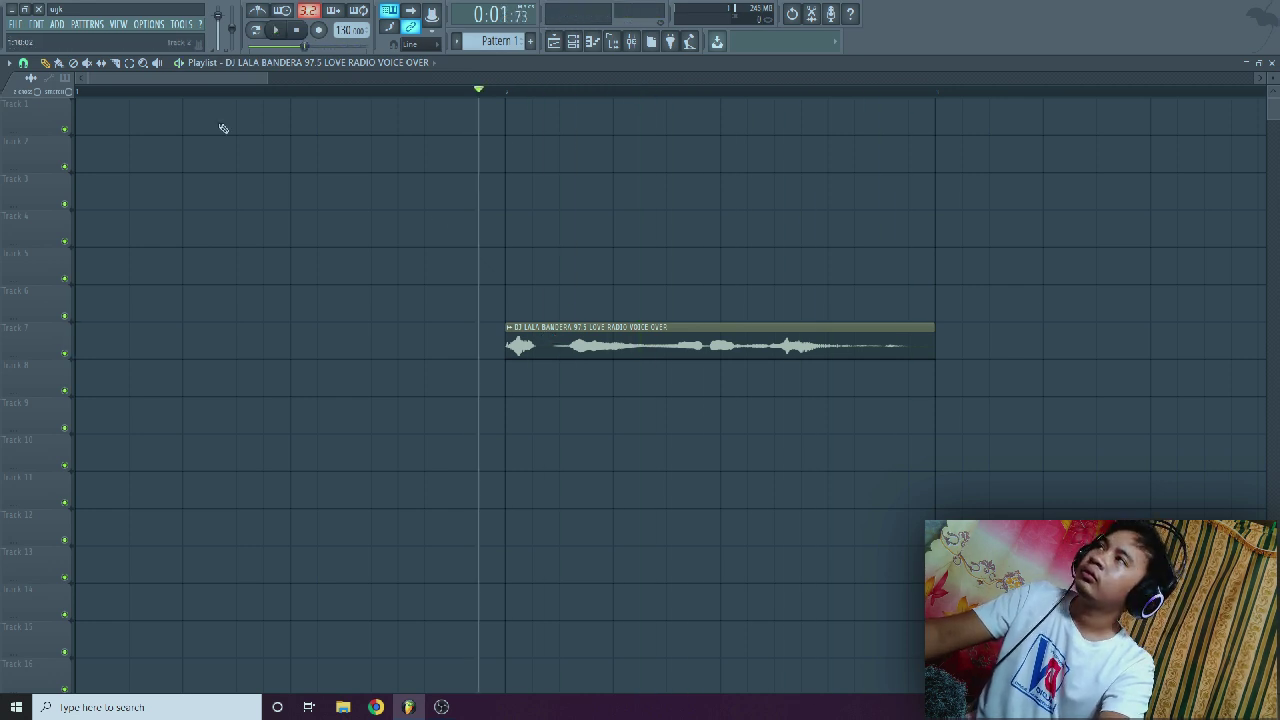
Play the shortened clip and slice it in the quiet gap after its first burst of speech
scroll(645, 287, down, 2)
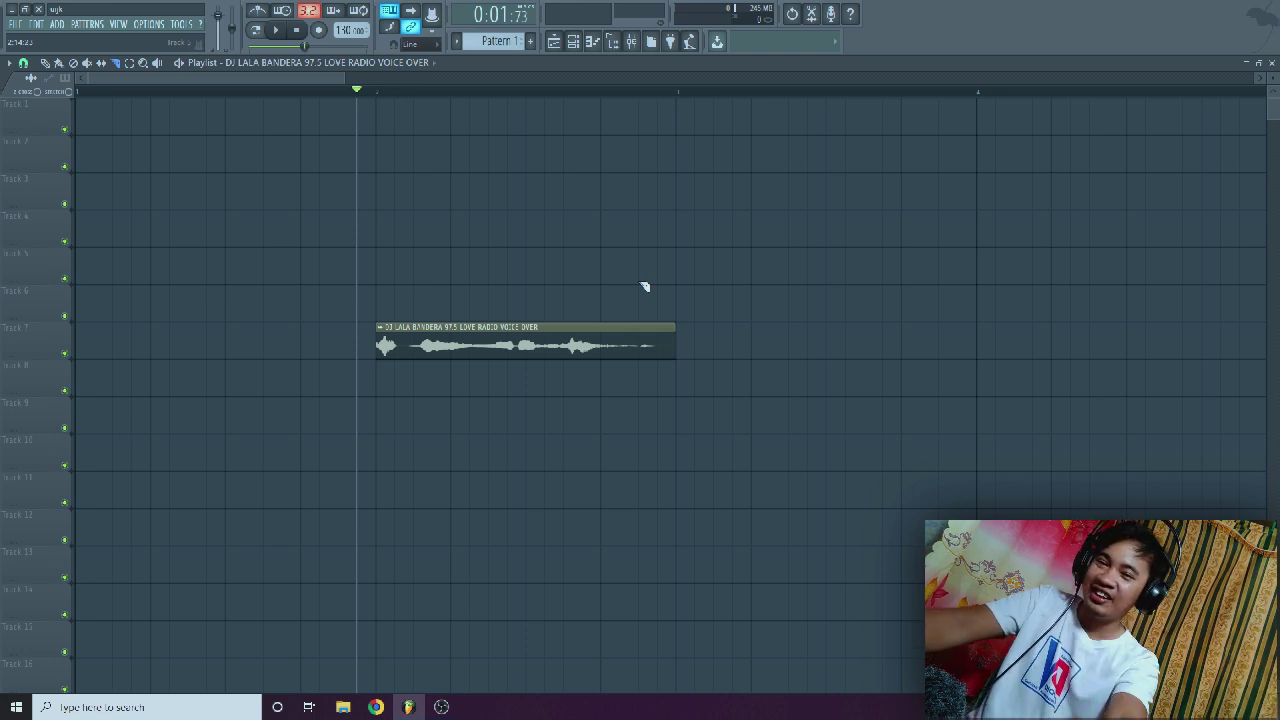
key(space)
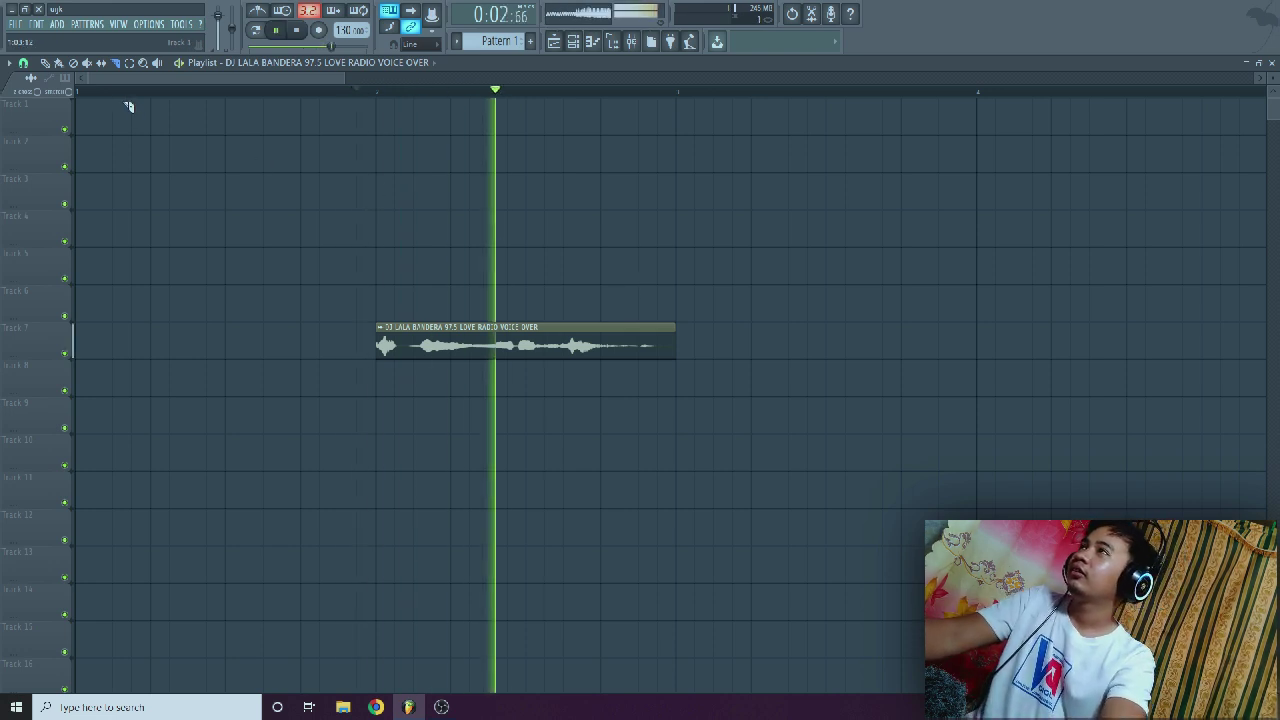
key(space)
scroll(457, 349, up, 5)
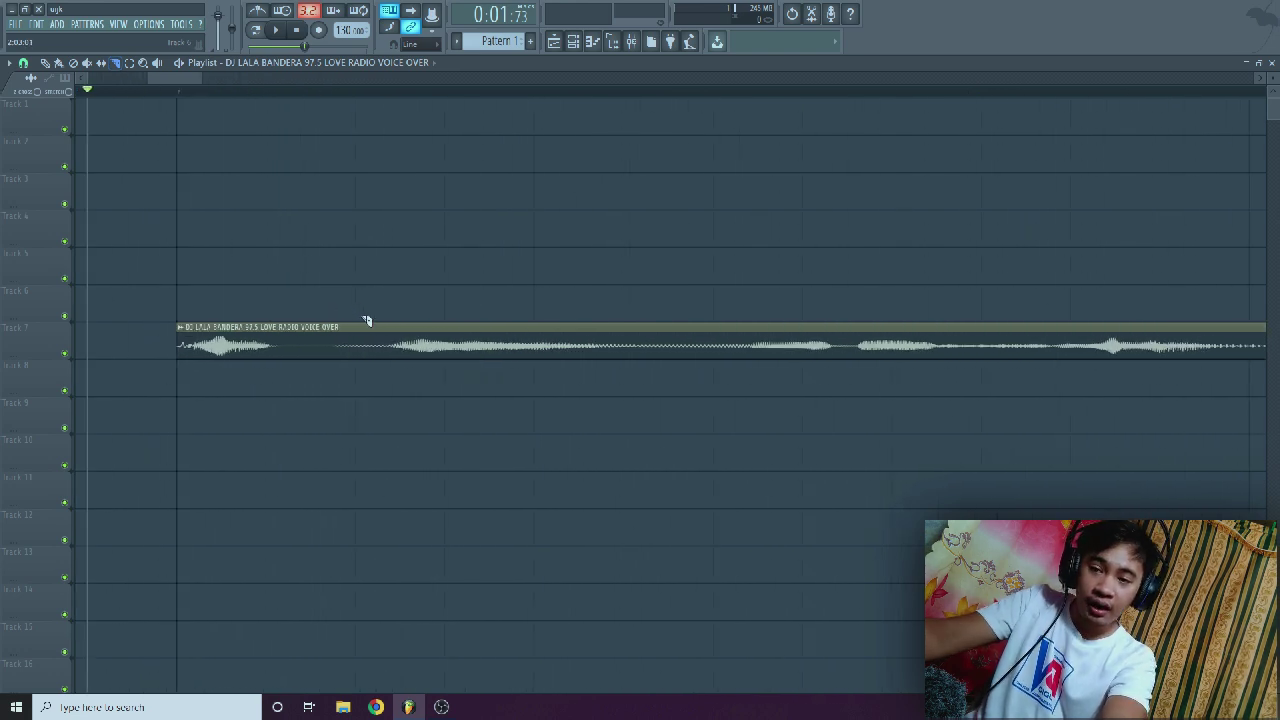
drag(367, 320, 370, 383)
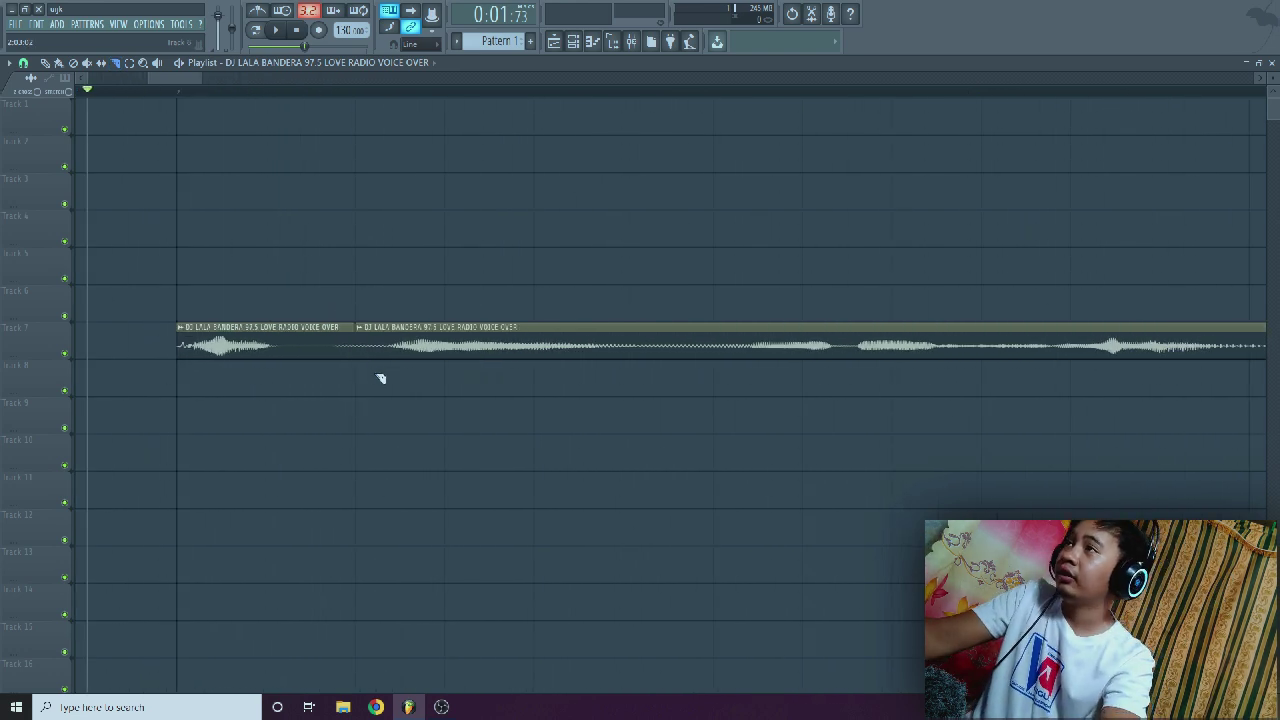
Listen to the clip again and make another slice partway through the longer section after the gap
scroll(428, 350, down, 5)
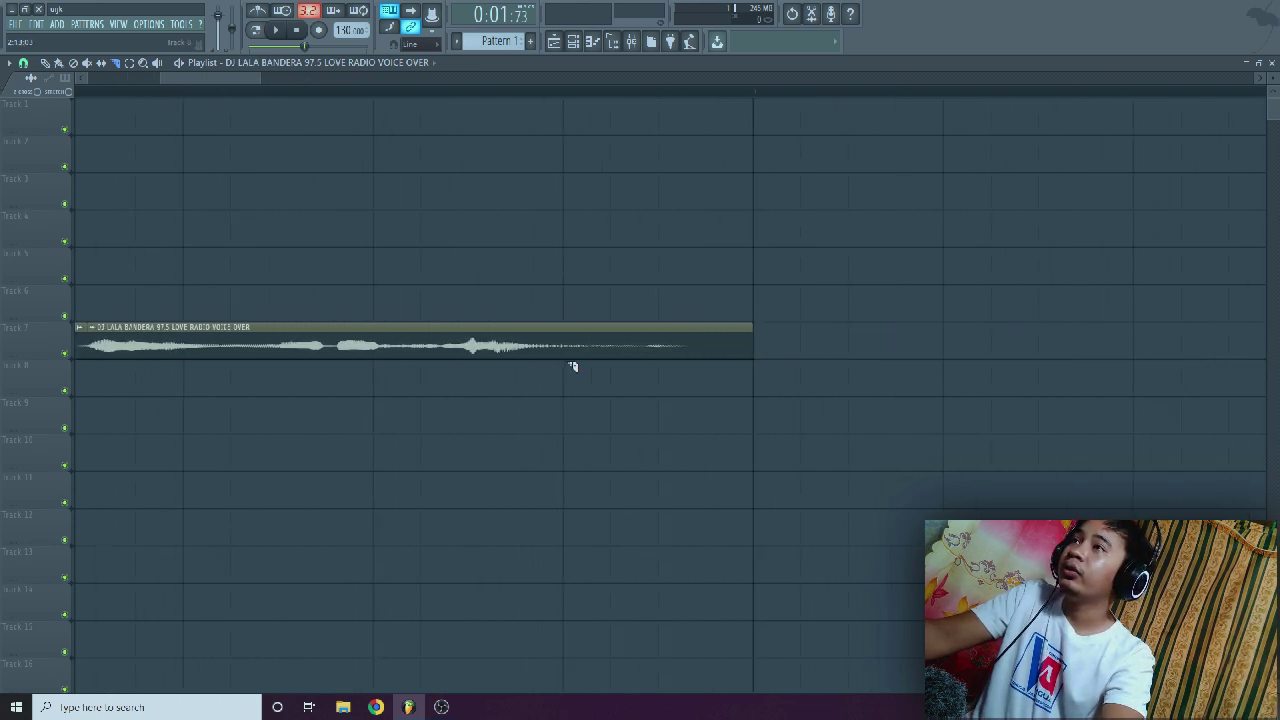
scroll(486, 333, down, 3)
key(space)
key(space)
key(space)
key(space)
drag(312, 305, 361, 323)
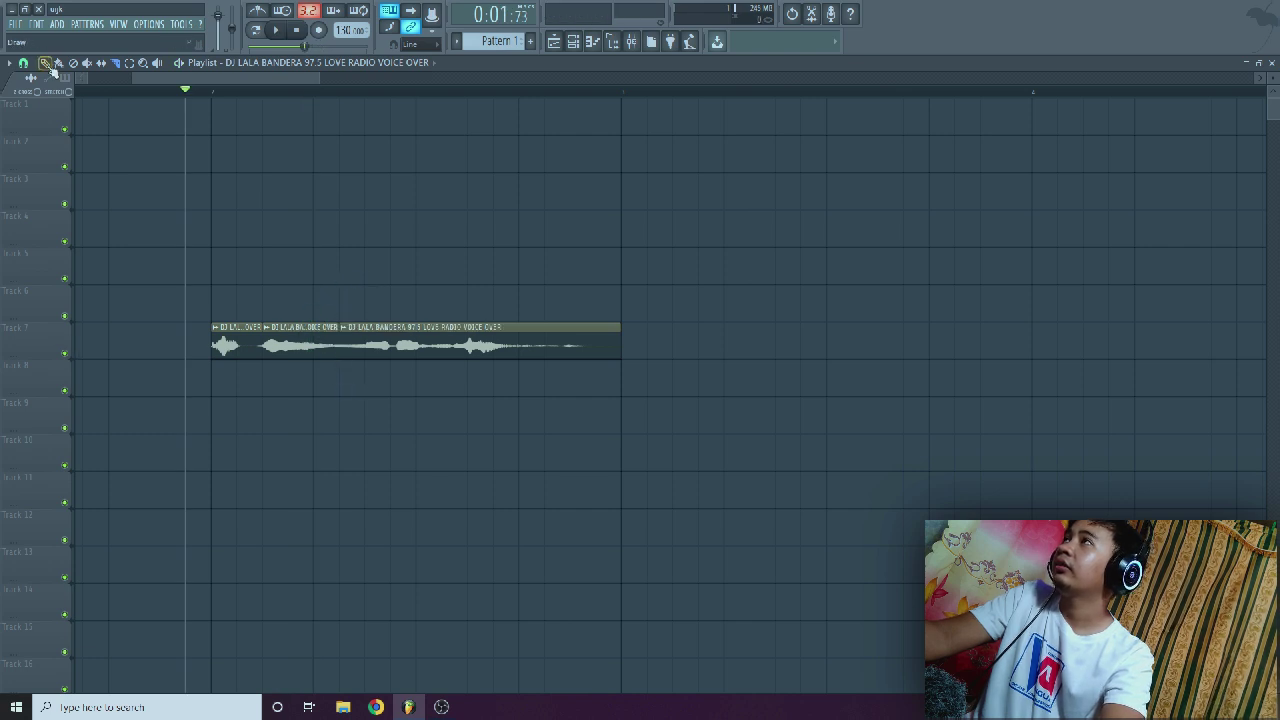
Delete the last slice on Track 7 and play back the two short pieces that remain
right_click(430, 344)
key(space)
scroll(263, 366, up, 4)
key(space)
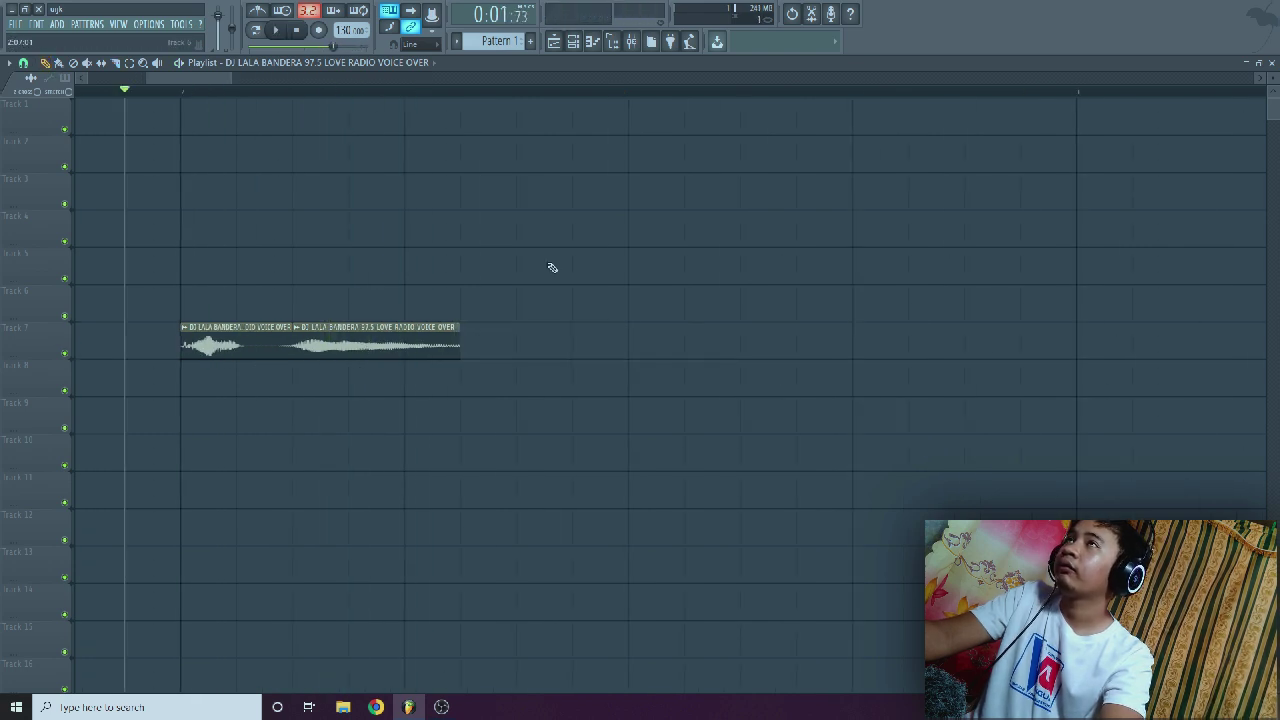
Place a Pattern 1 clip on Track 9 at bar 2 and listen to the short voice pieces
scroll(530, 210, down, 3)
click(347, 413)
key(space)
key(space)
key(space)
key(space)
Extend the first voice slice over the second, delete the second slice, and trim the end of the resulting single clip
drag(486, 327, 762, 344)
scroll(405, 340, up, 2)
right_click(441, 347)
drag(674, 344, 550, 370)
key(space)
key(space)
key(space)
key(space)
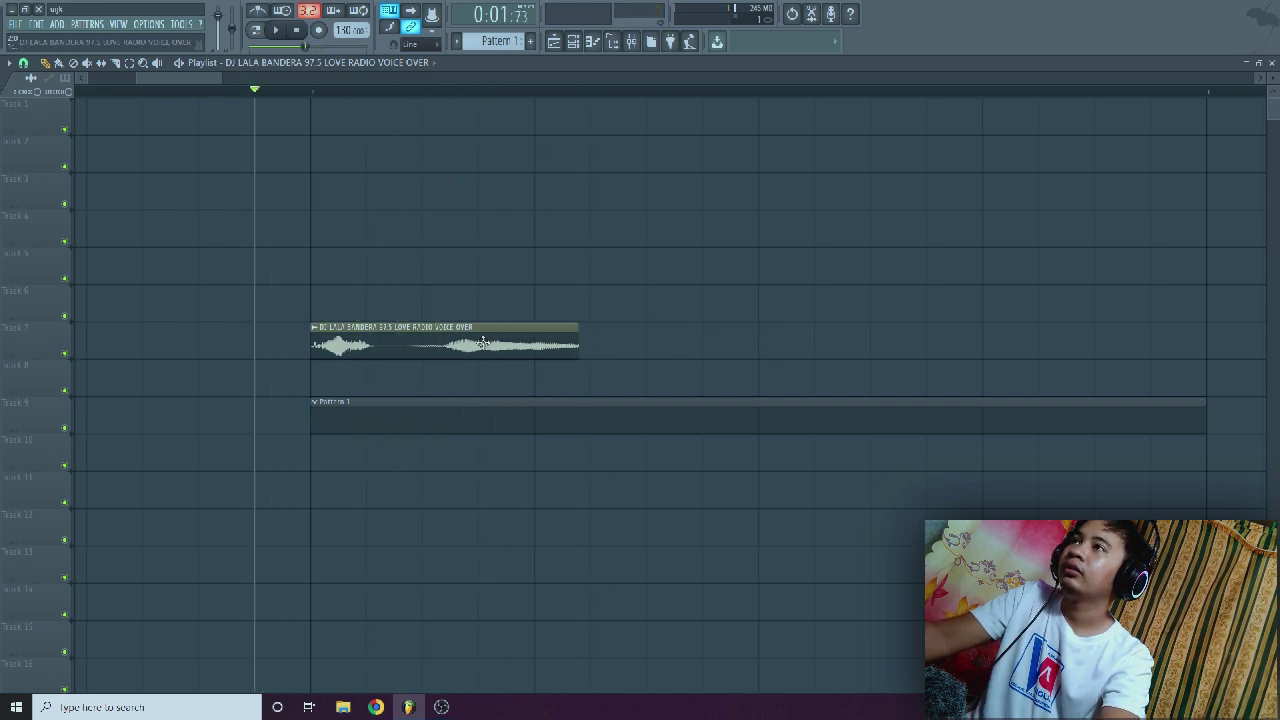
Make the trimmed voice-over clip on Track 7 unique so it can be edited separately
double_click(483, 344)
key(Escape)
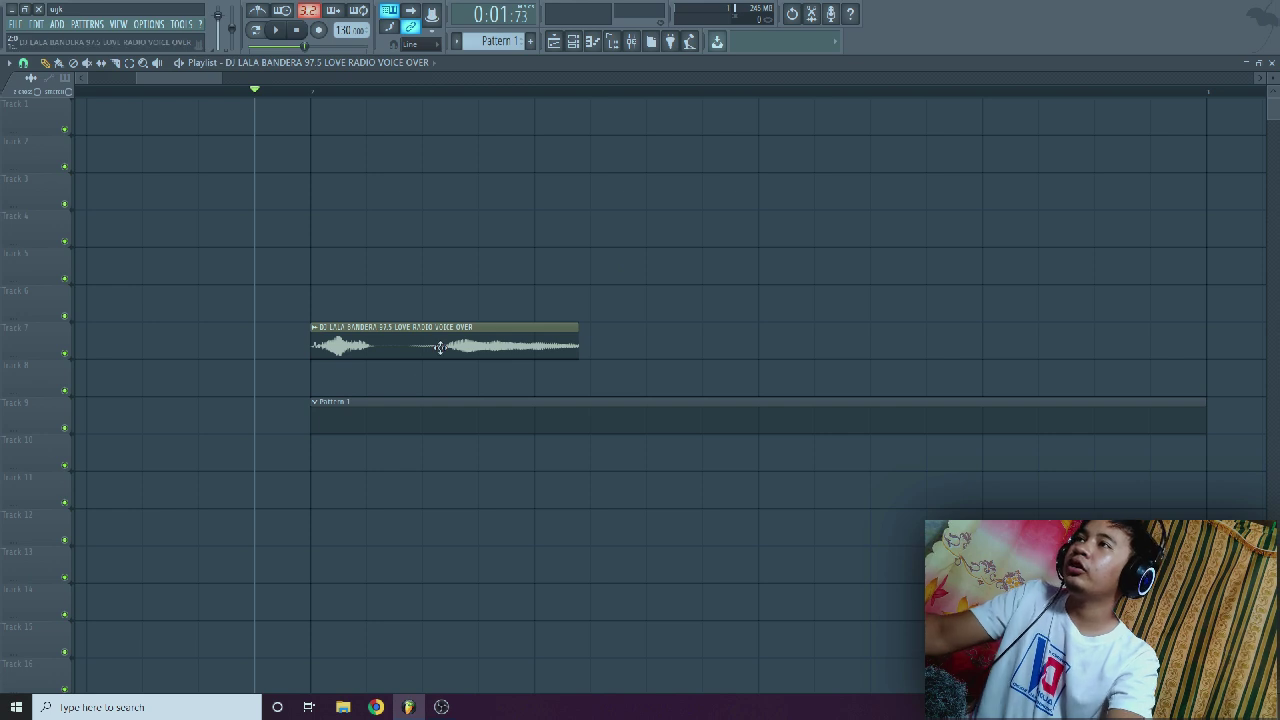
key(Page_Up)
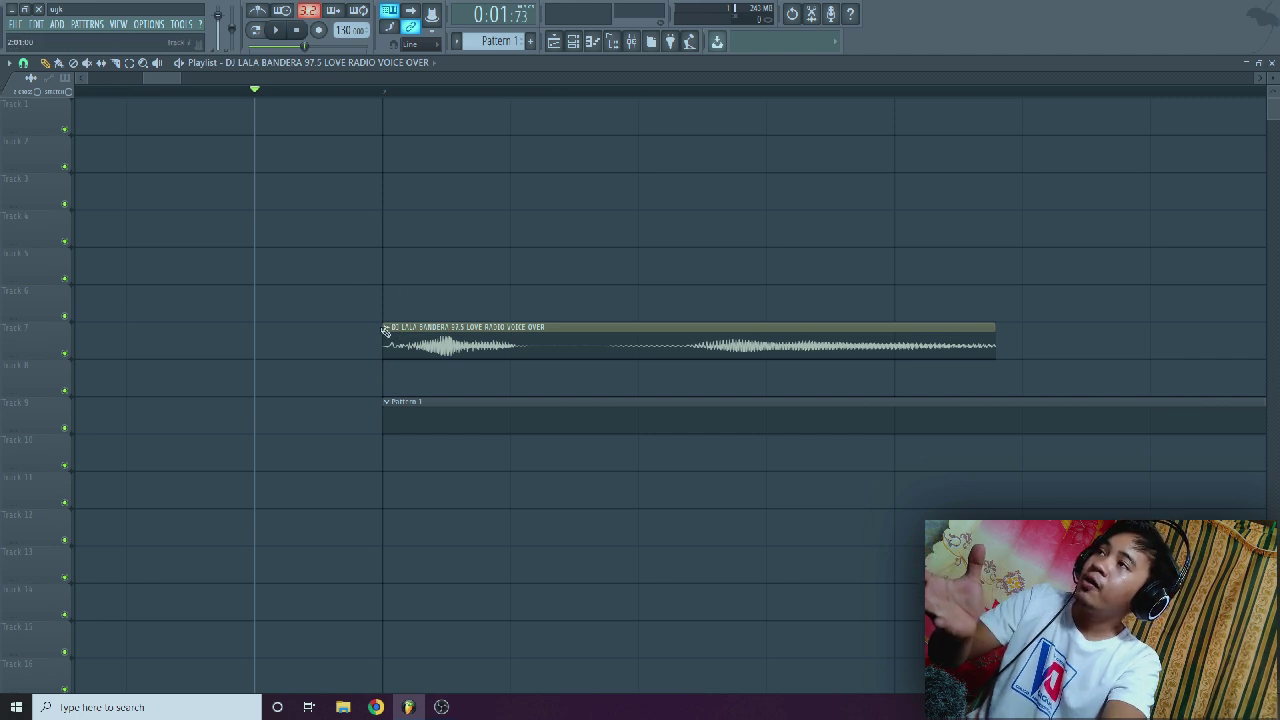
click(388, 330)
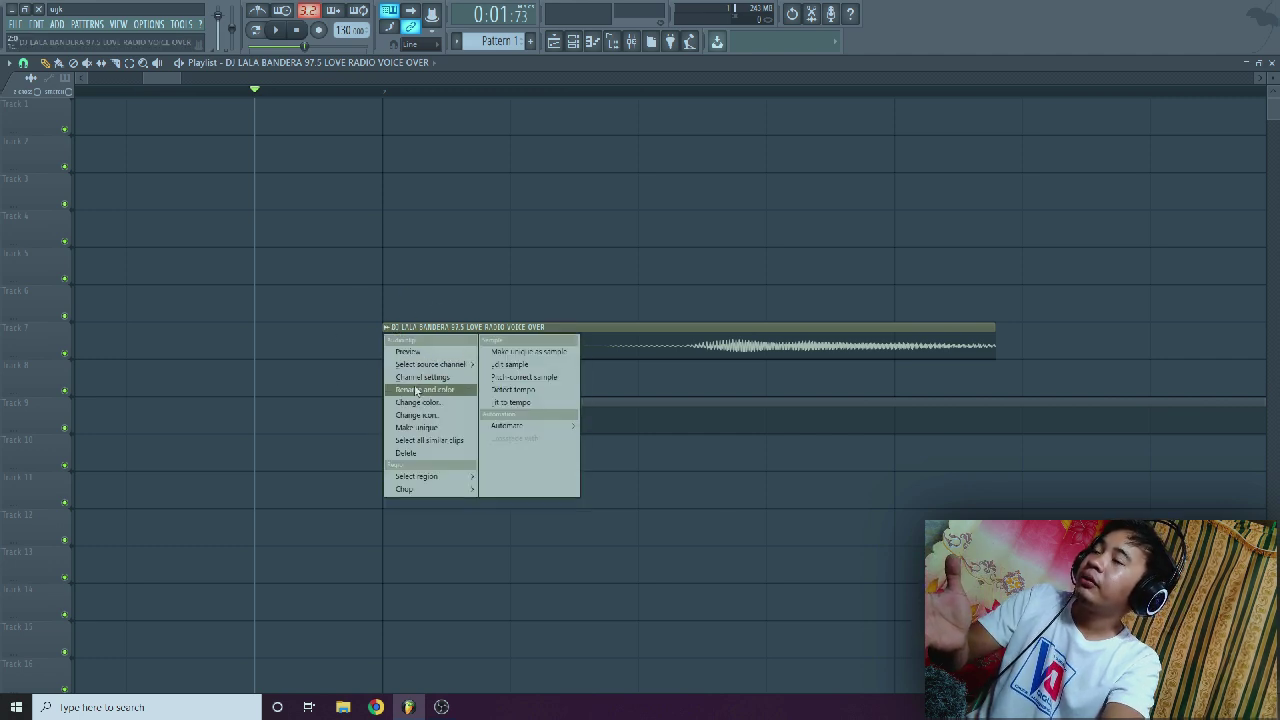
click(420, 427)
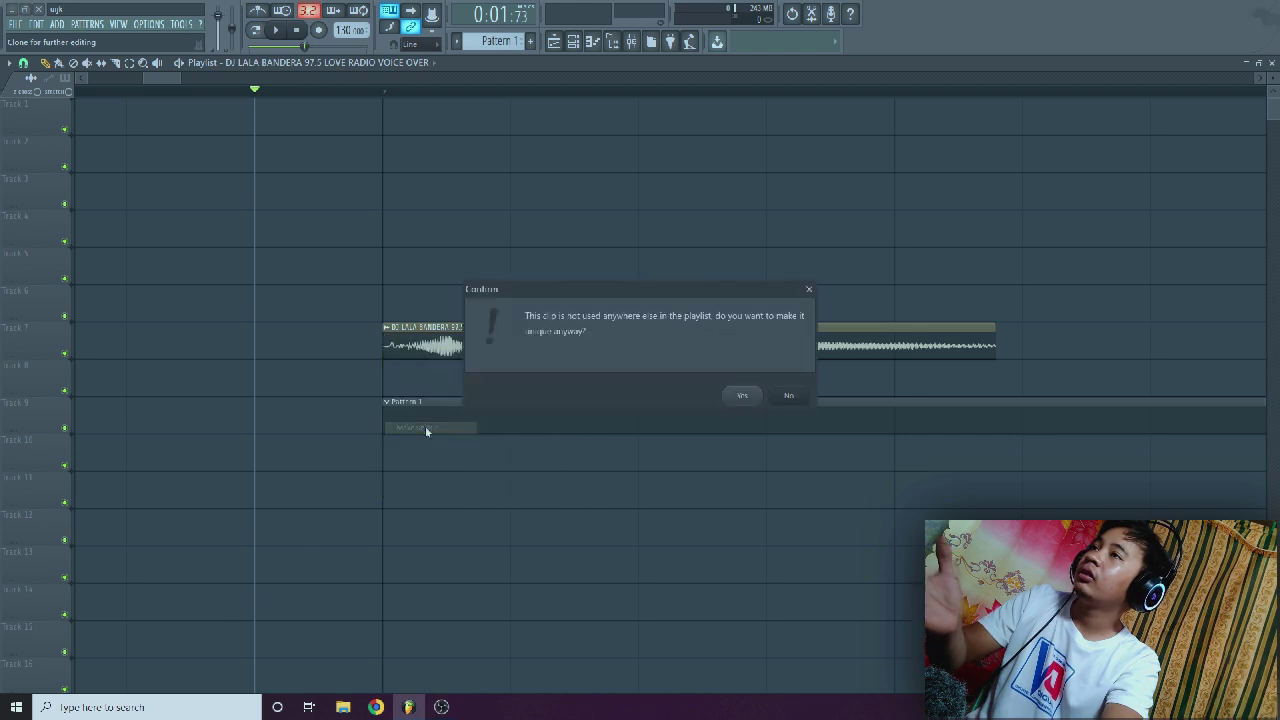
click(742, 396)
scroll(440, 401, down, 2)
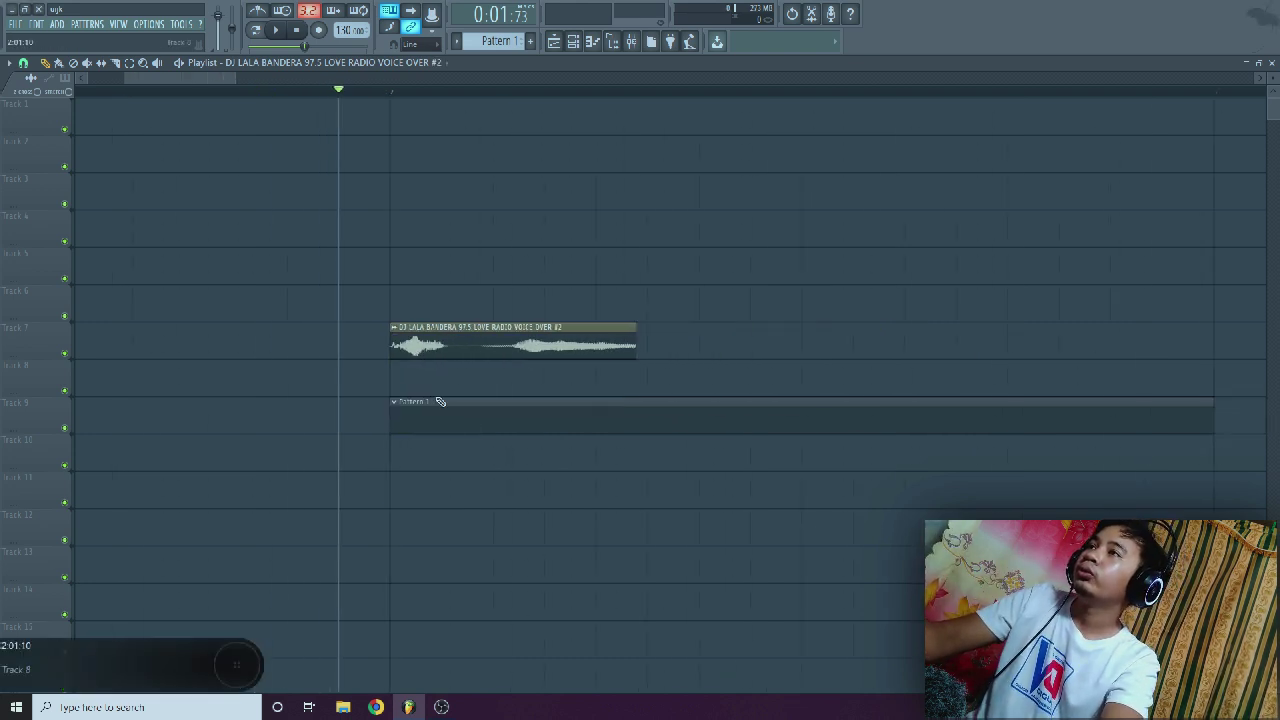
Play back the trimmed voice-over clip on Track 7
scroll(520, 360, up, 3)
key(space)
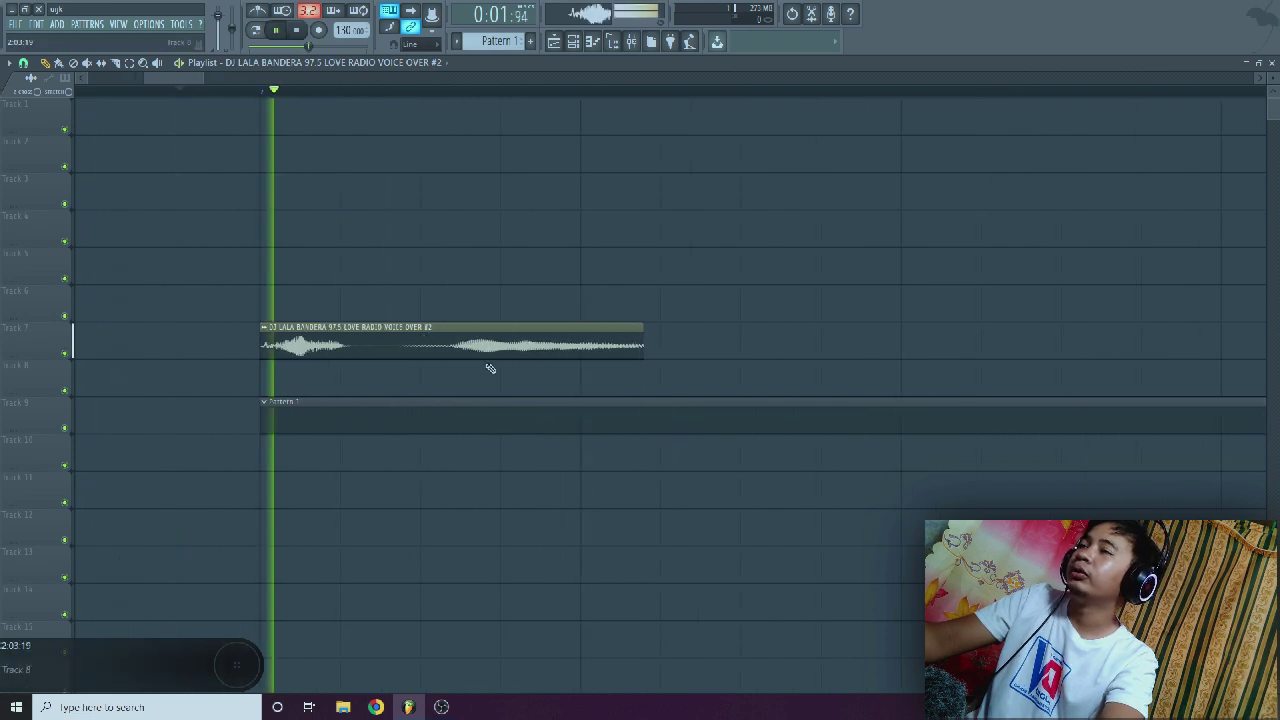
scroll(487, 370, down, 2)
key(space)
key(space)
key(space)
Set the voice-over clip's declicking mode to Generic (bleeding) and listen to the clip again
drag(534, 338, 553, 373)
double_click(524, 336)
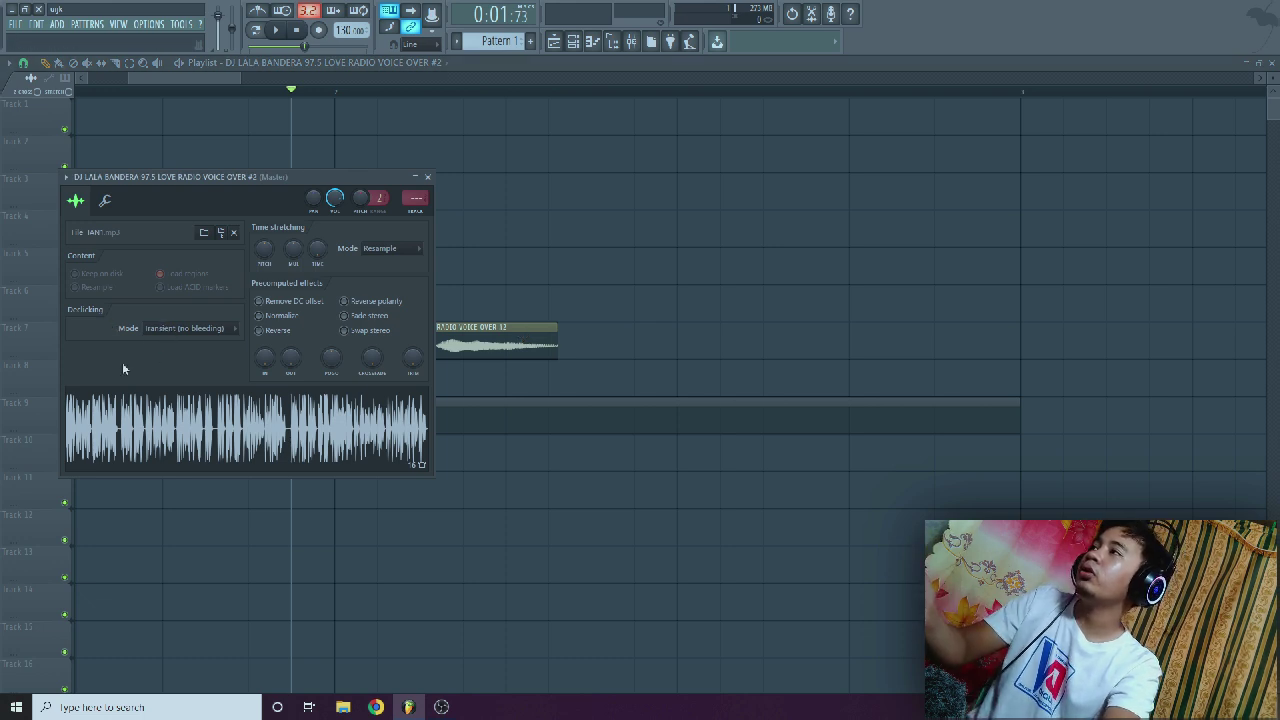
click(175, 333)
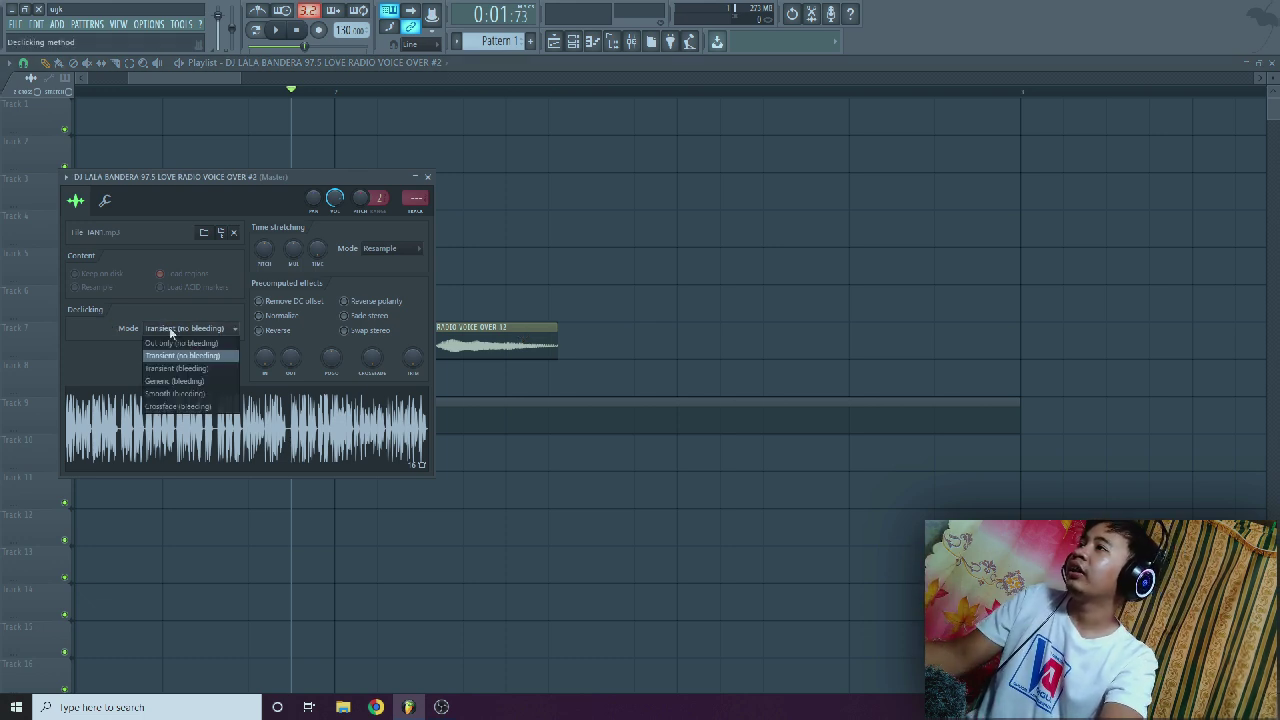
click(184, 385)
right_click(626, 317)
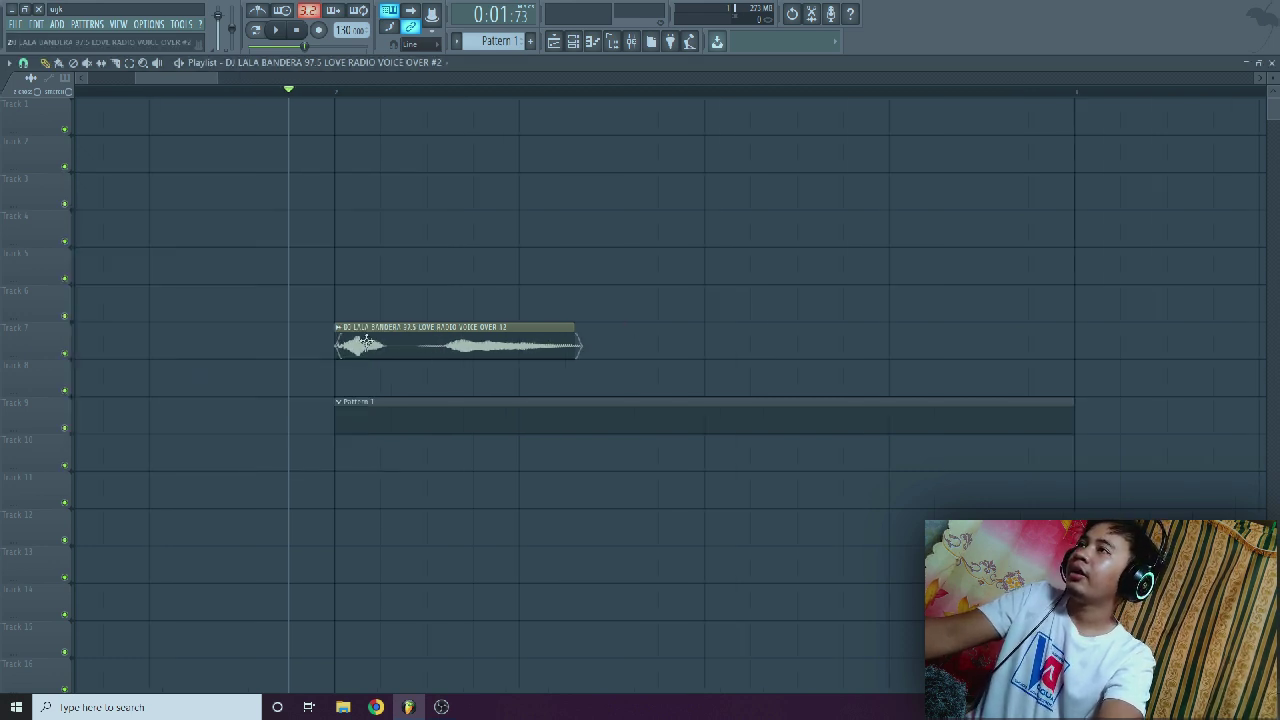
scroll(330, 341, up, 4)
drag(370, 340, 361, 351)
scroll(611, 300, down, 5)
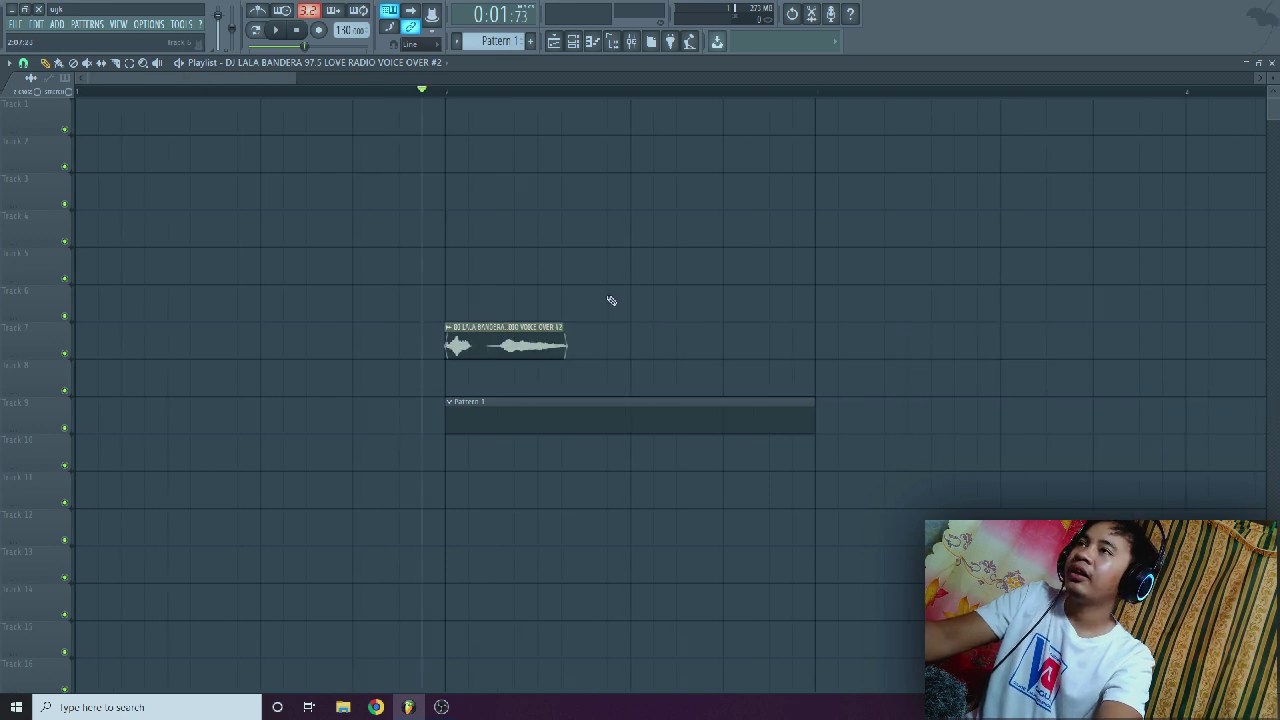
key(space)
key(space)
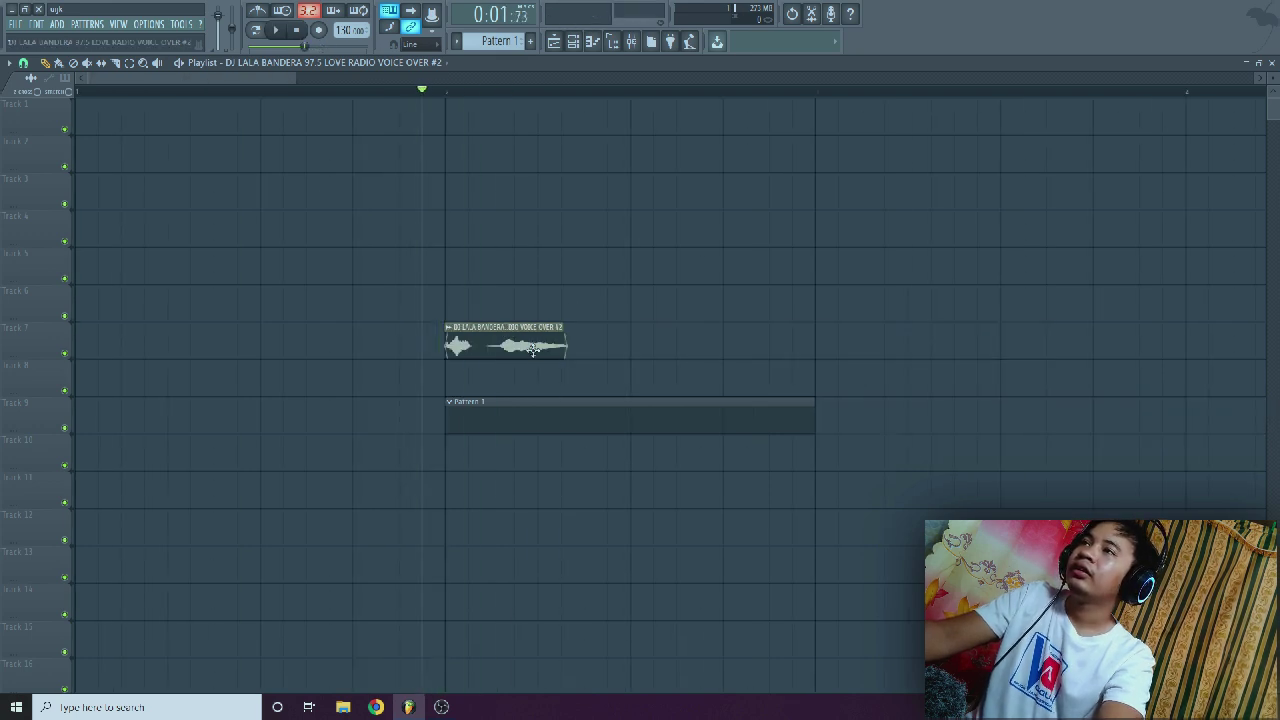
Place three copies of the voice-over clip one beat apart on Tracks 6, 5 and 4 within bar 2
scroll(372, 345, down, 2)
scroll(373, 346, down, 2)
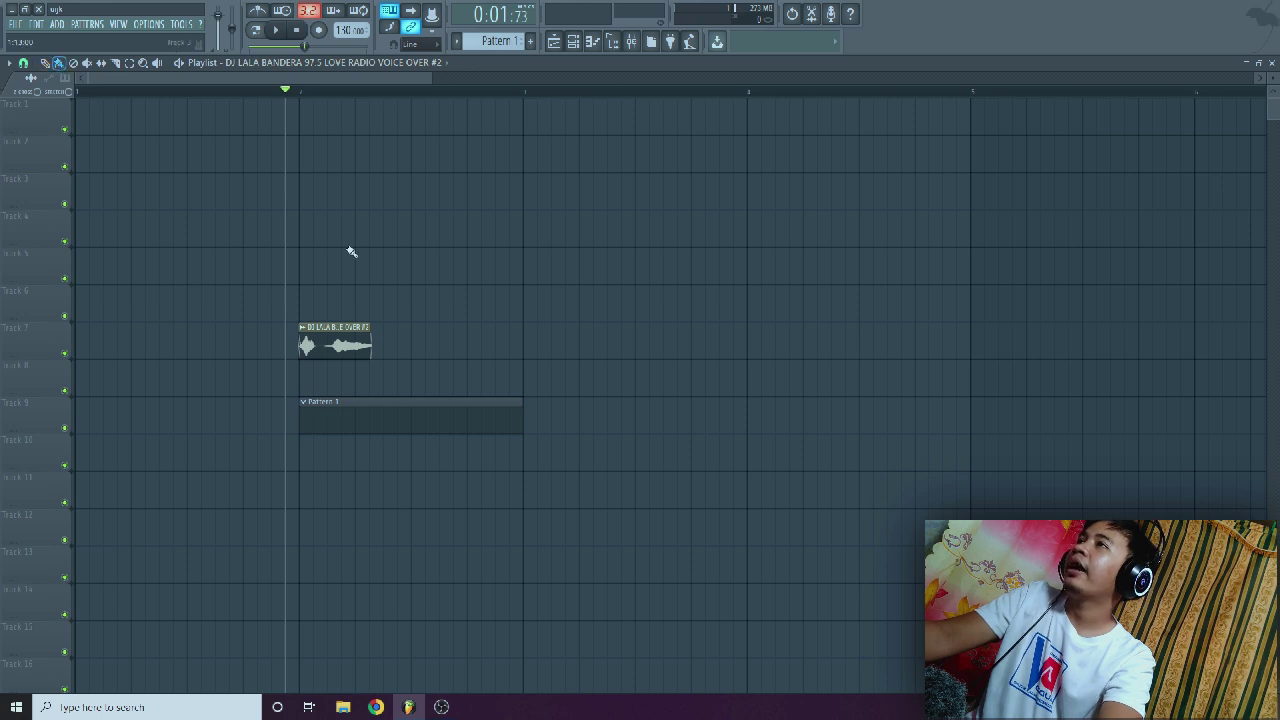
scroll(350, 260, up, 2)
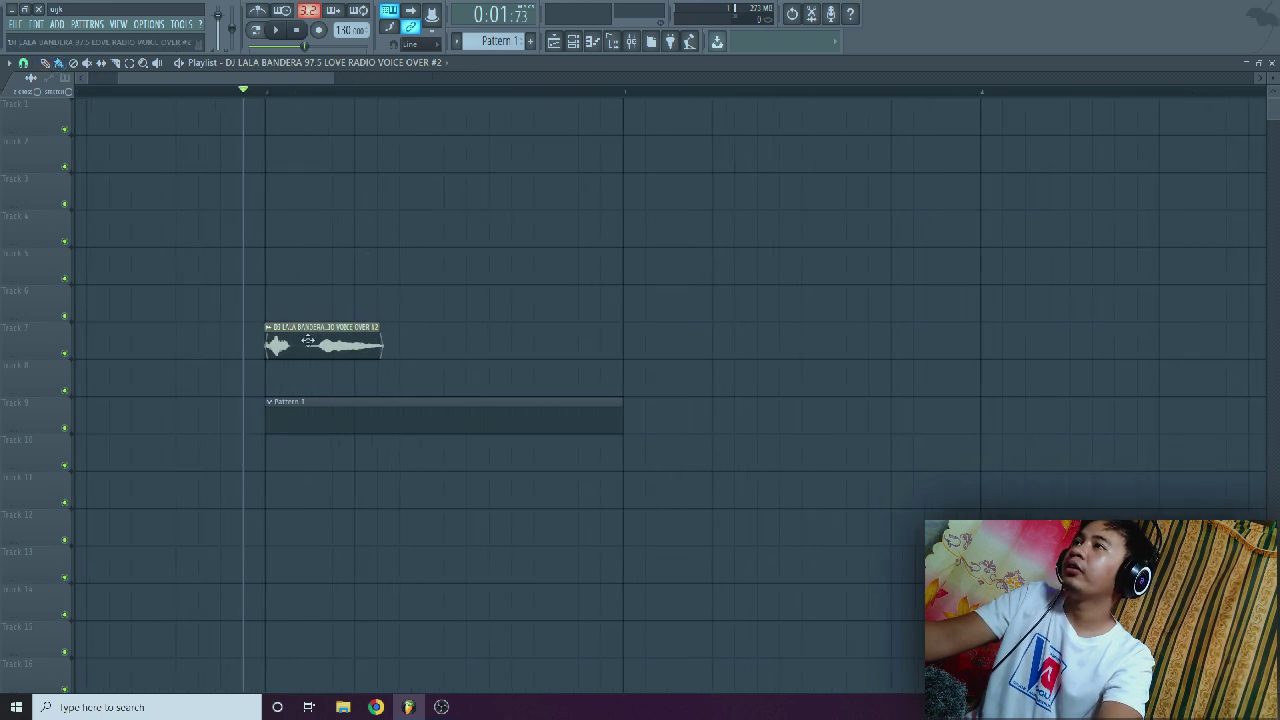
click(366, 296)
click(458, 271)
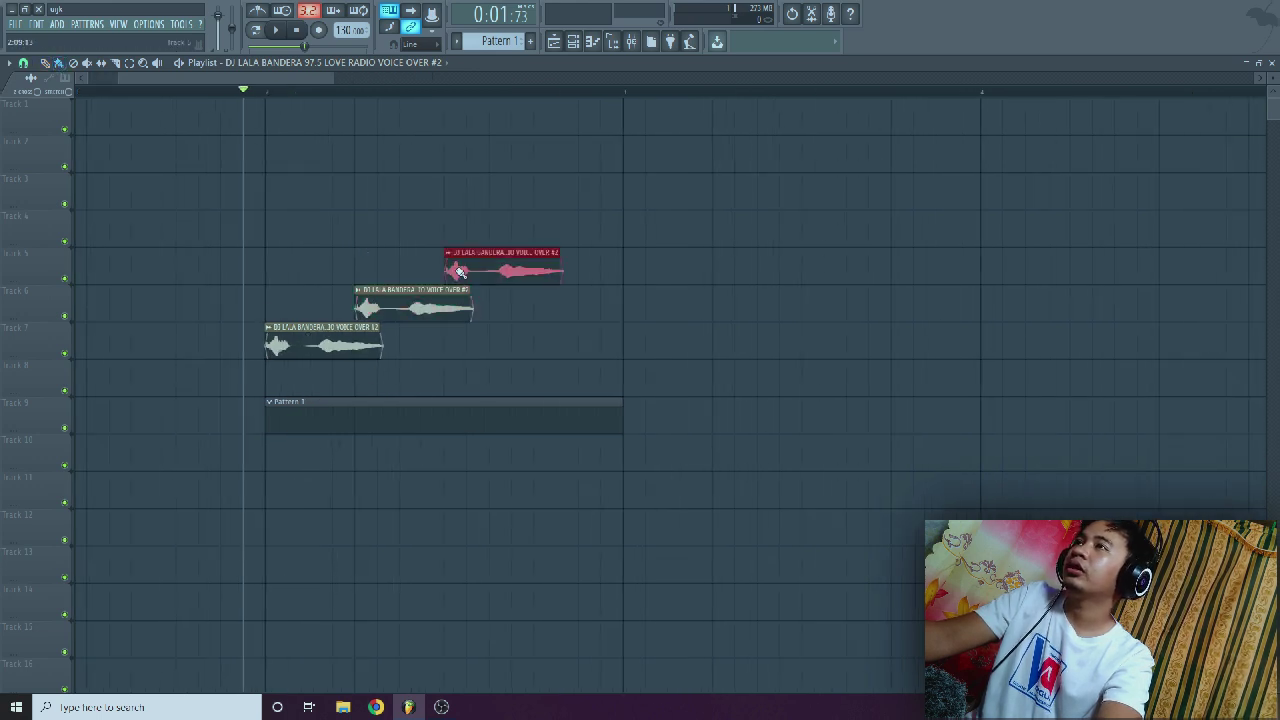
click(543, 230)
Play back the staggered voice copies and extend the Pattern 1 clip on Track 9 to bar 4
key(space)
drag(621, 418, 985, 414)
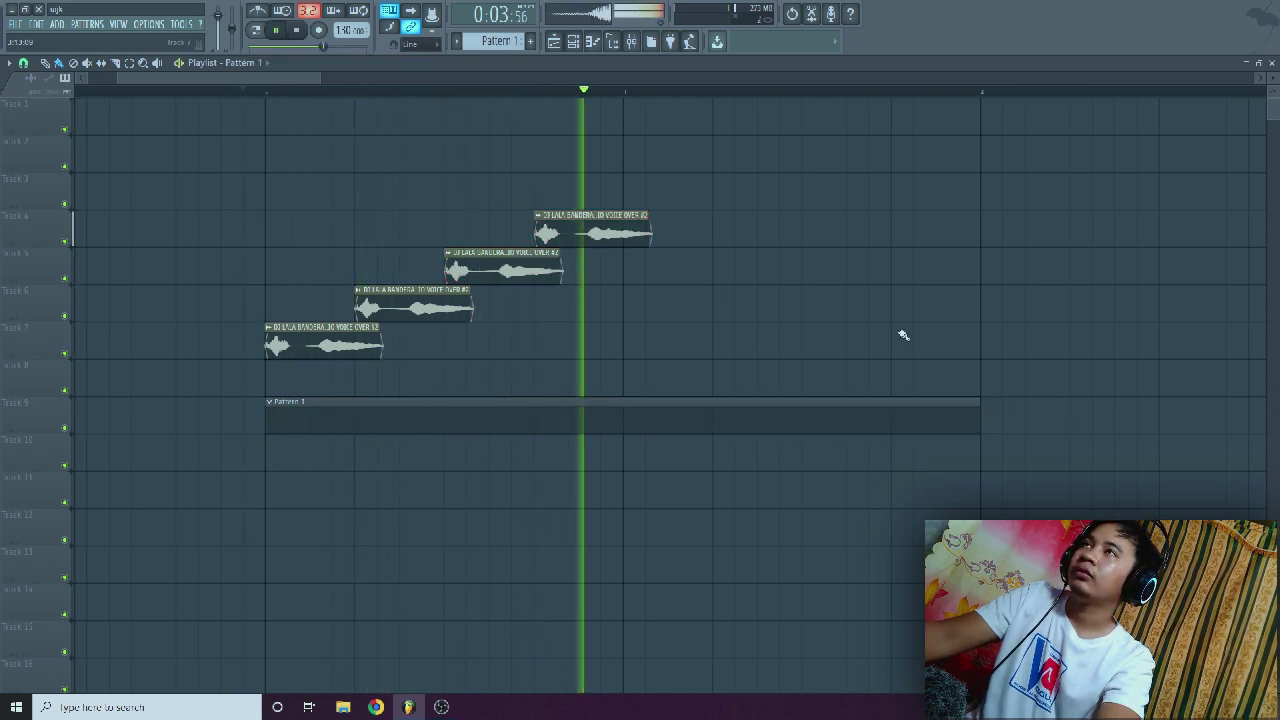
key(space)
key(space)
key(space)
Move the three staggered copies down onto Track 7 so they overlap one beat apart, and play the result
click(393, 312)
drag(411, 348, 412, 346)
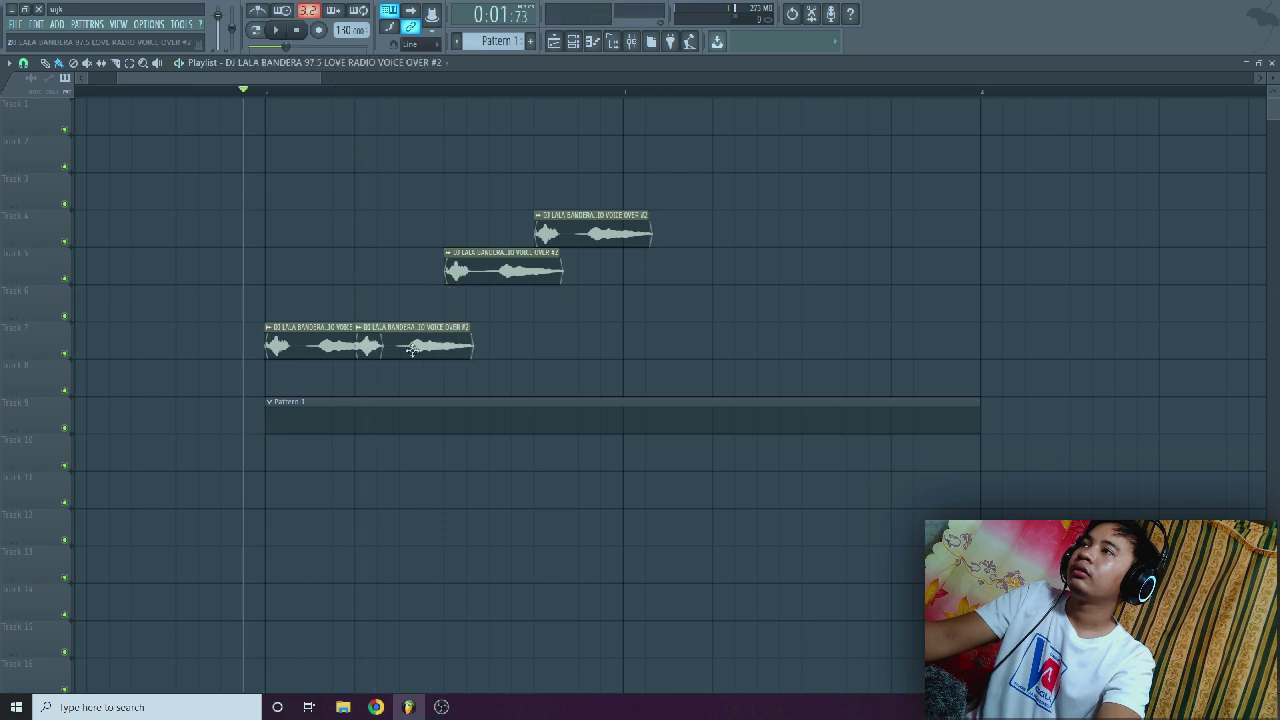
drag(476, 272, 503, 349)
drag(564, 236, 567, 346)
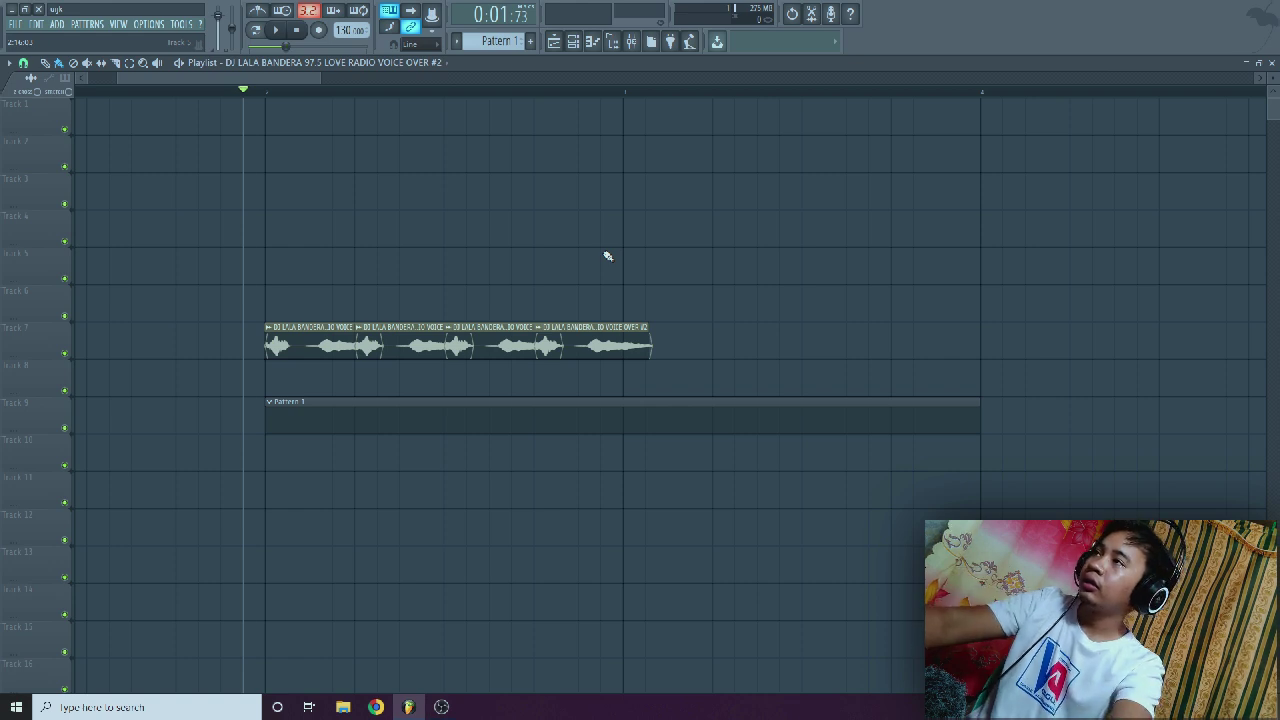
key(space)
key(space)
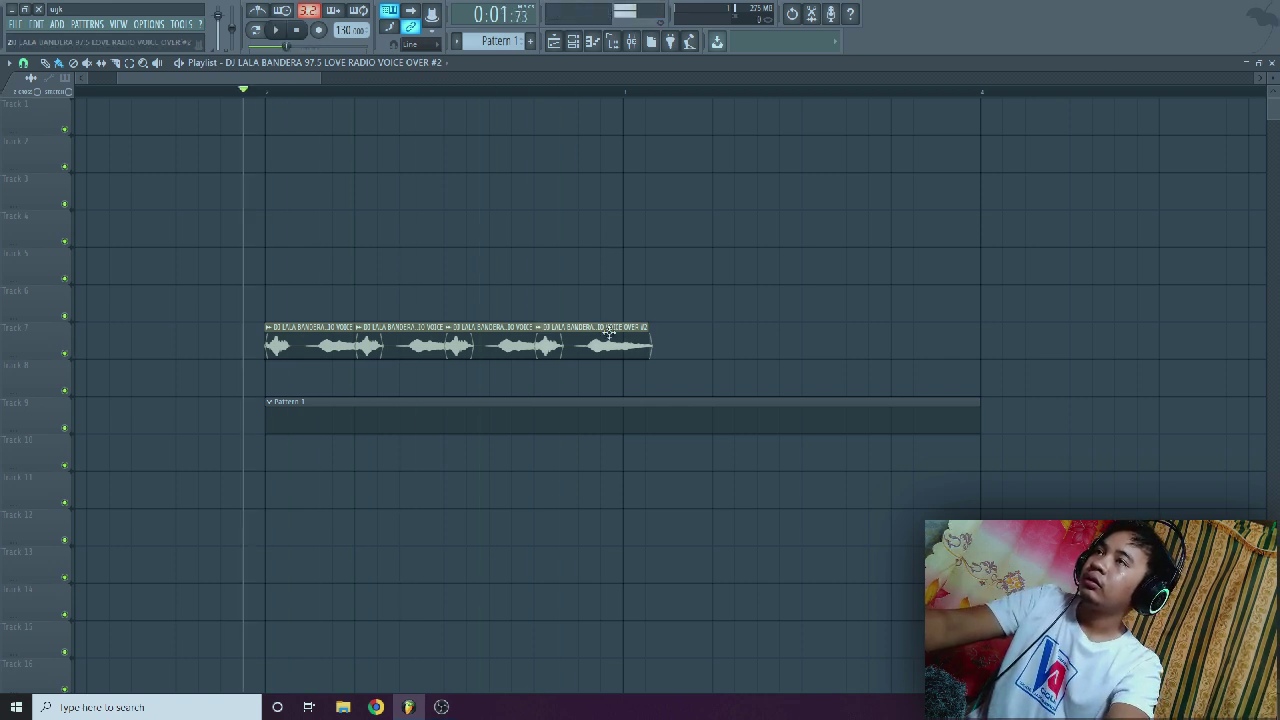
Add four more copies of the voice-over clip through bar 3 and line them up on Track 7 at one-beat intervals
click(640, 308)
click(806, 308)
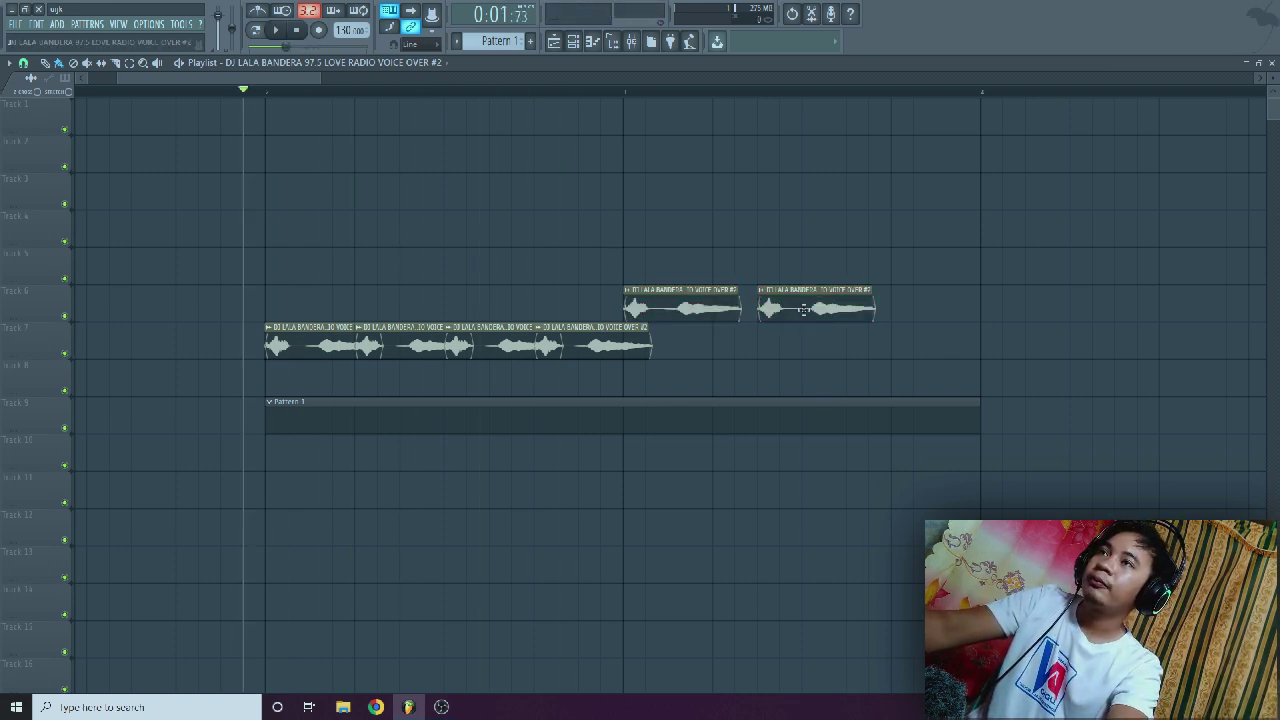
drag(803, 310, 766, 357)
drag(680, 308, 680, 345)
click(814, 299)
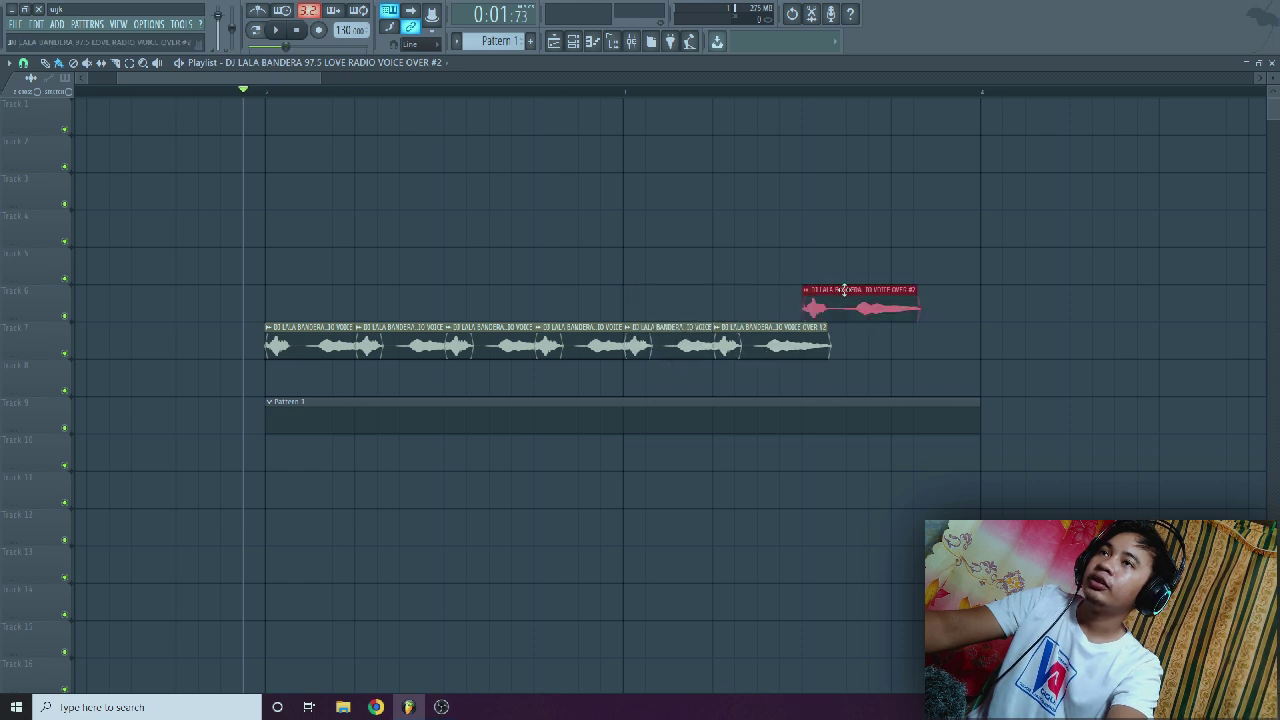
click(852, 263)
drag(862, 263, 888, 343)
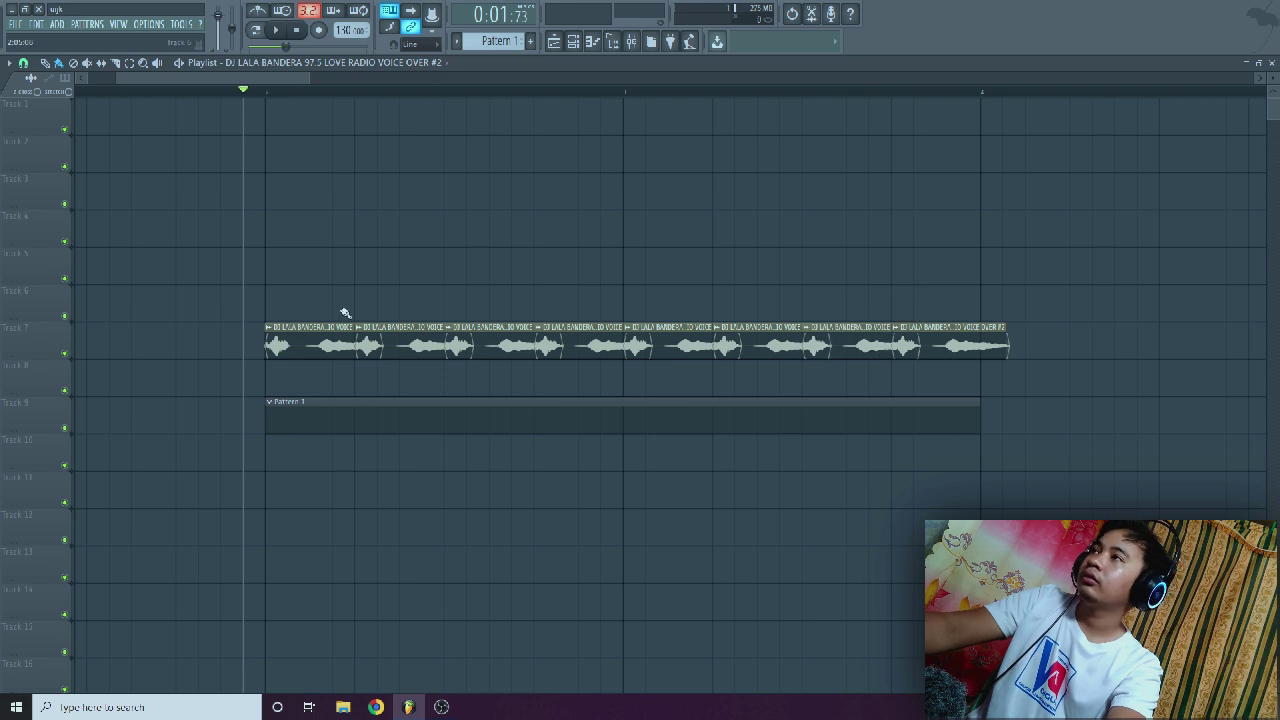
Create a volume automation clip for the first voice-over clip on Track 7
scroll(277, 340, up, 5)
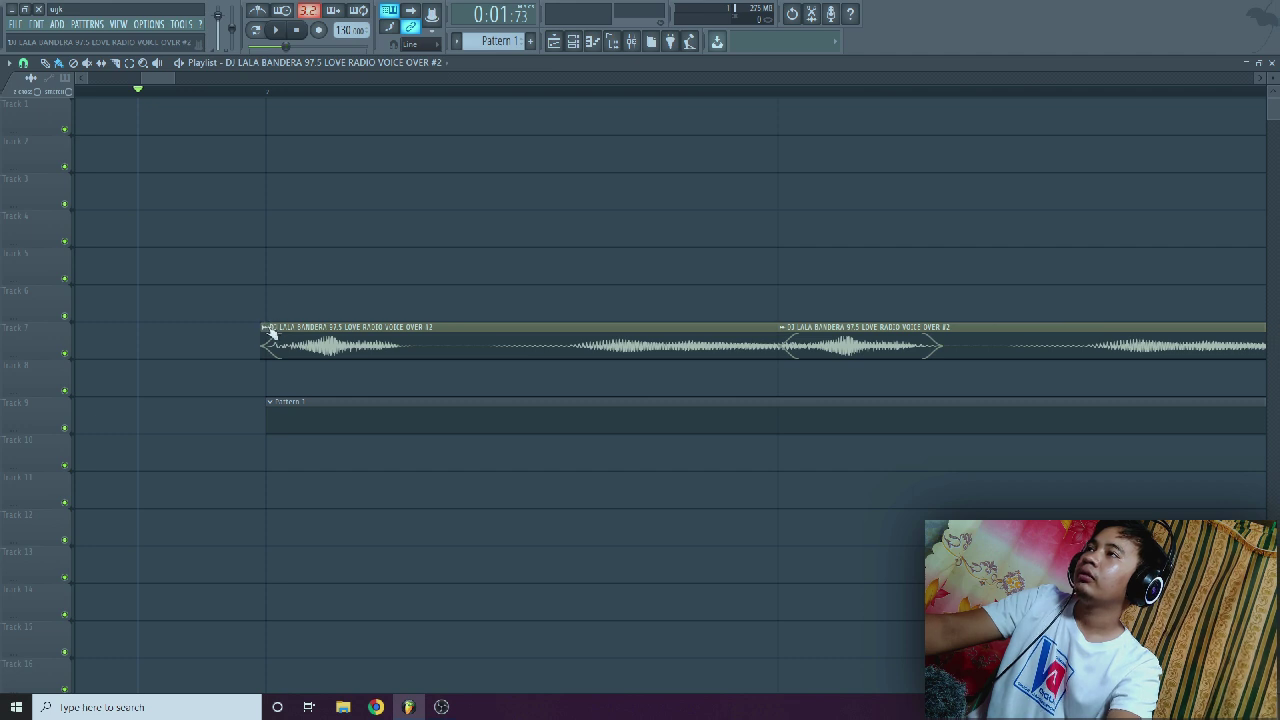
click(270, 333)
mouse_move(384, 426)
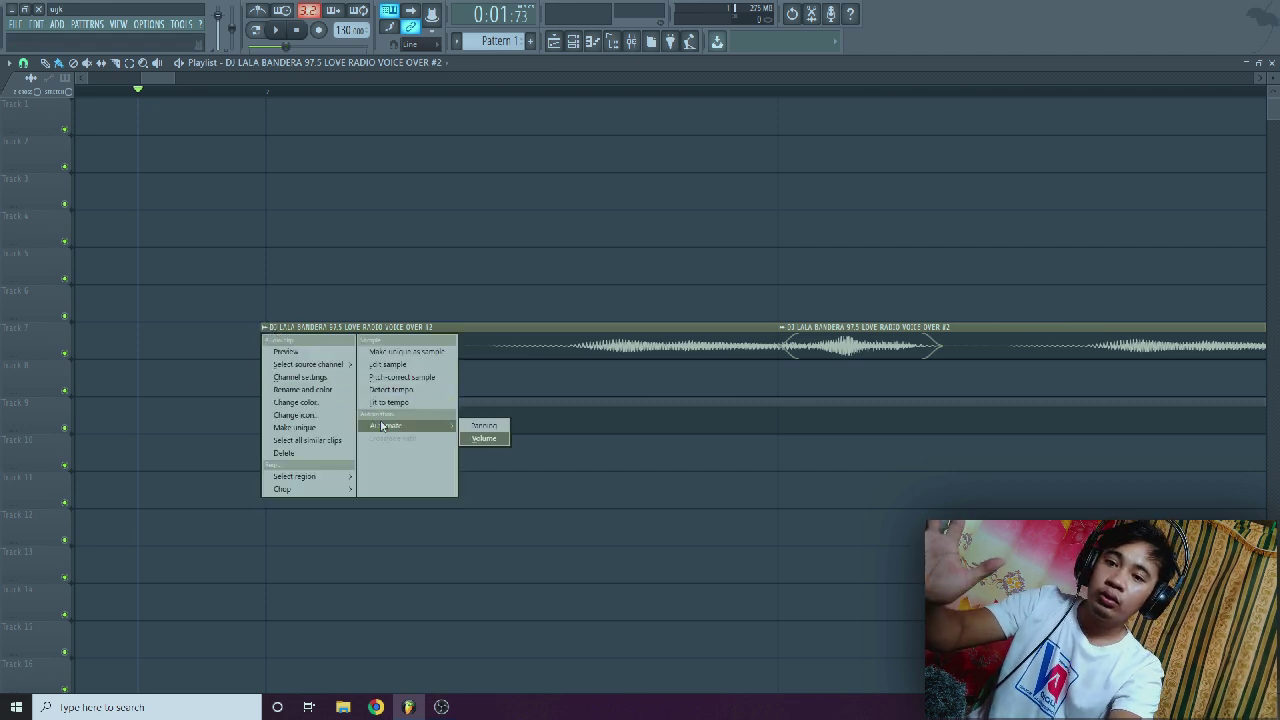
click(497, 440)
scroll(306, 363, down, 2)
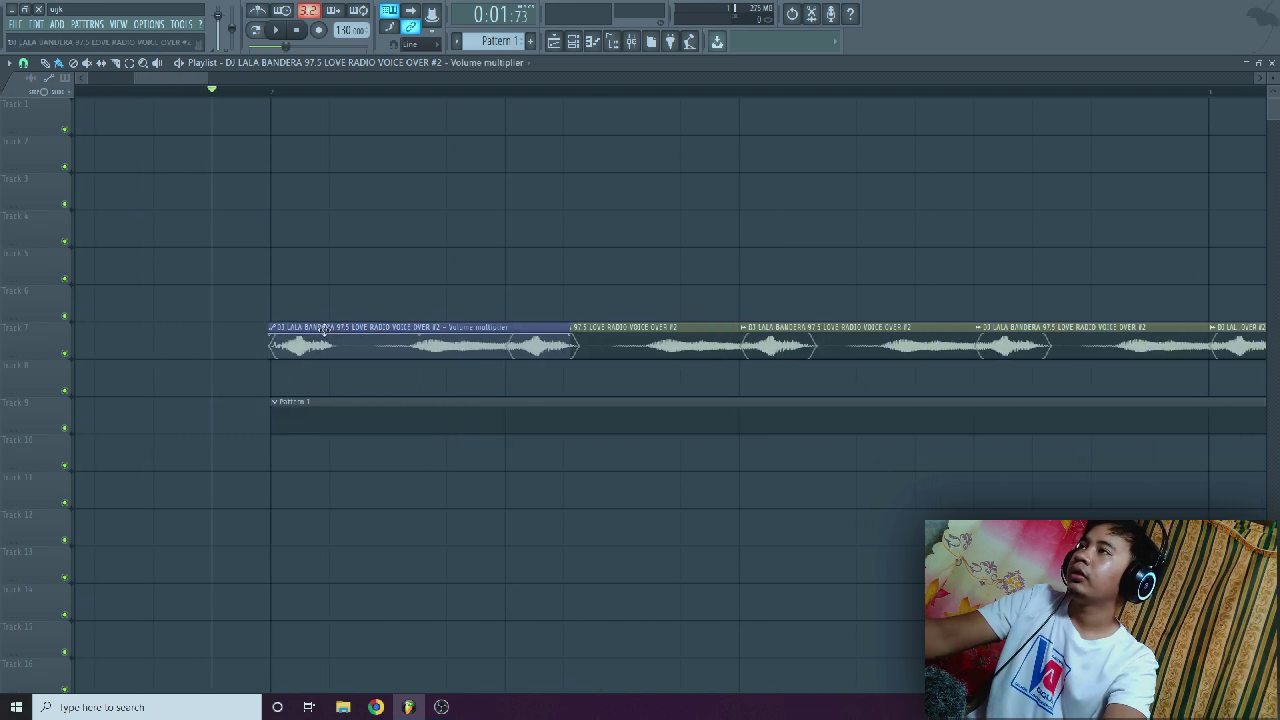
Move the volume automation clip to Track 6 above the voice copies and stretch it to bar 4
right_click(326, 327)
click(278, 304)
scroll(223, 347, down, 3)
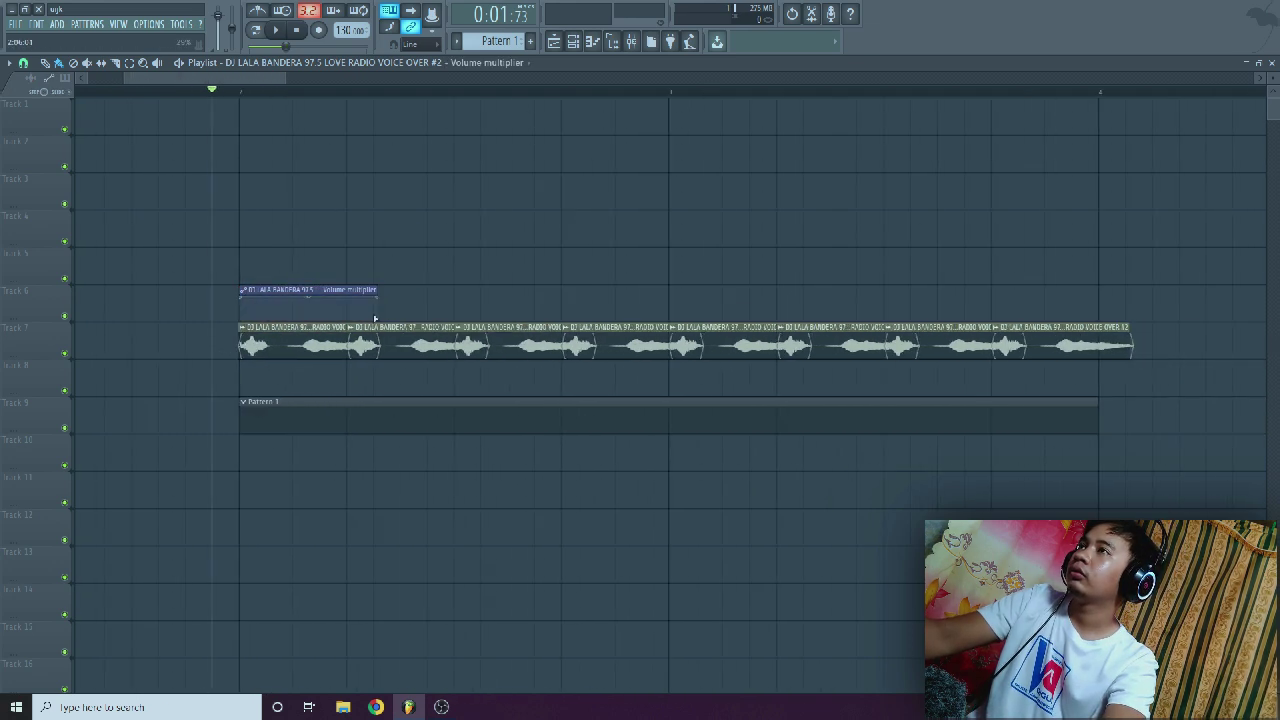
drag(387, 299, 1095, 274)
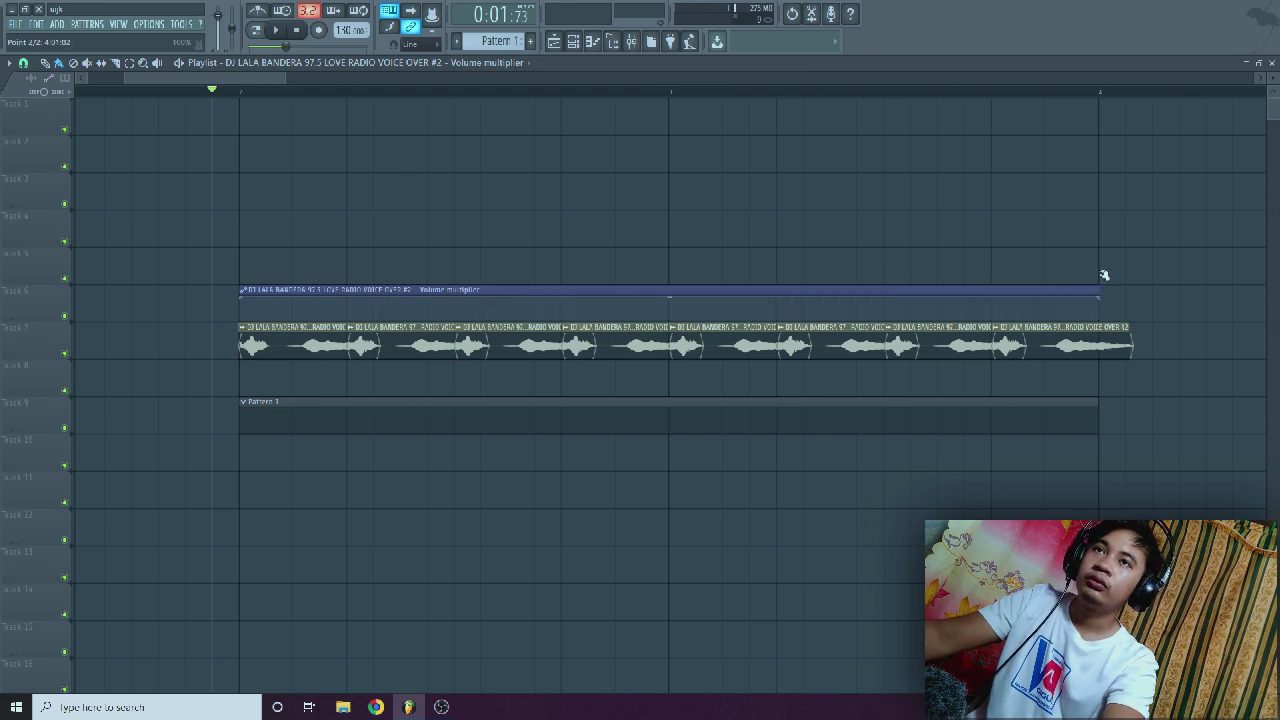
Lower the last point of the volume automation to the minimum for a gradual fade-out, and play back the delay effect
scroll(1102, 278, up, 3)
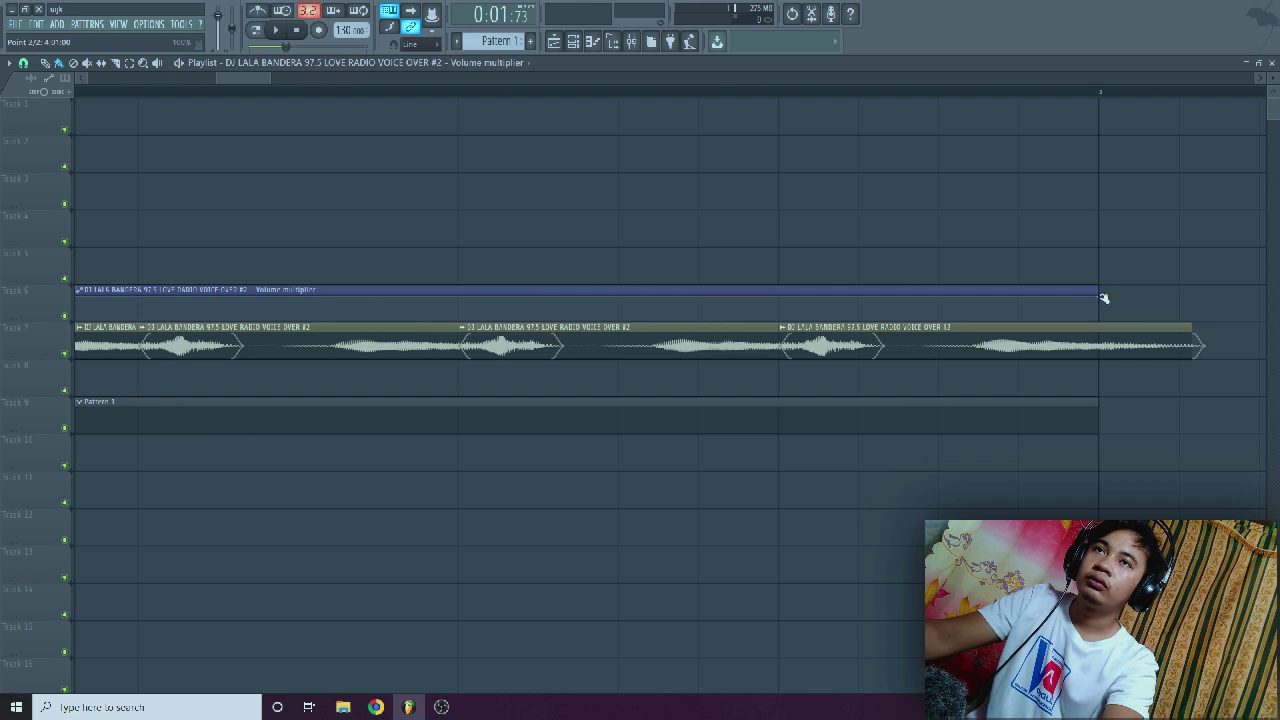
drag(1102, 296, 1102, 337)
scroll(1102, 337, down, 1)
scroll(883, 251, down, 2)
key(space)
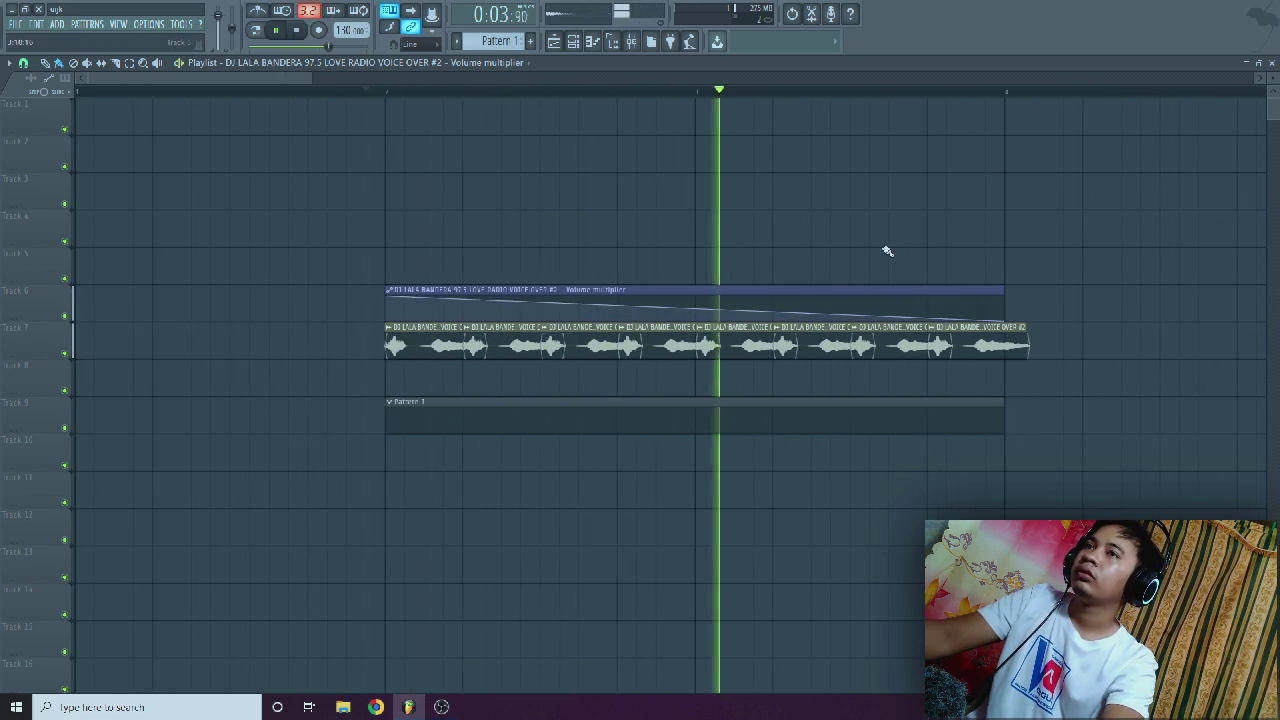
key(space)
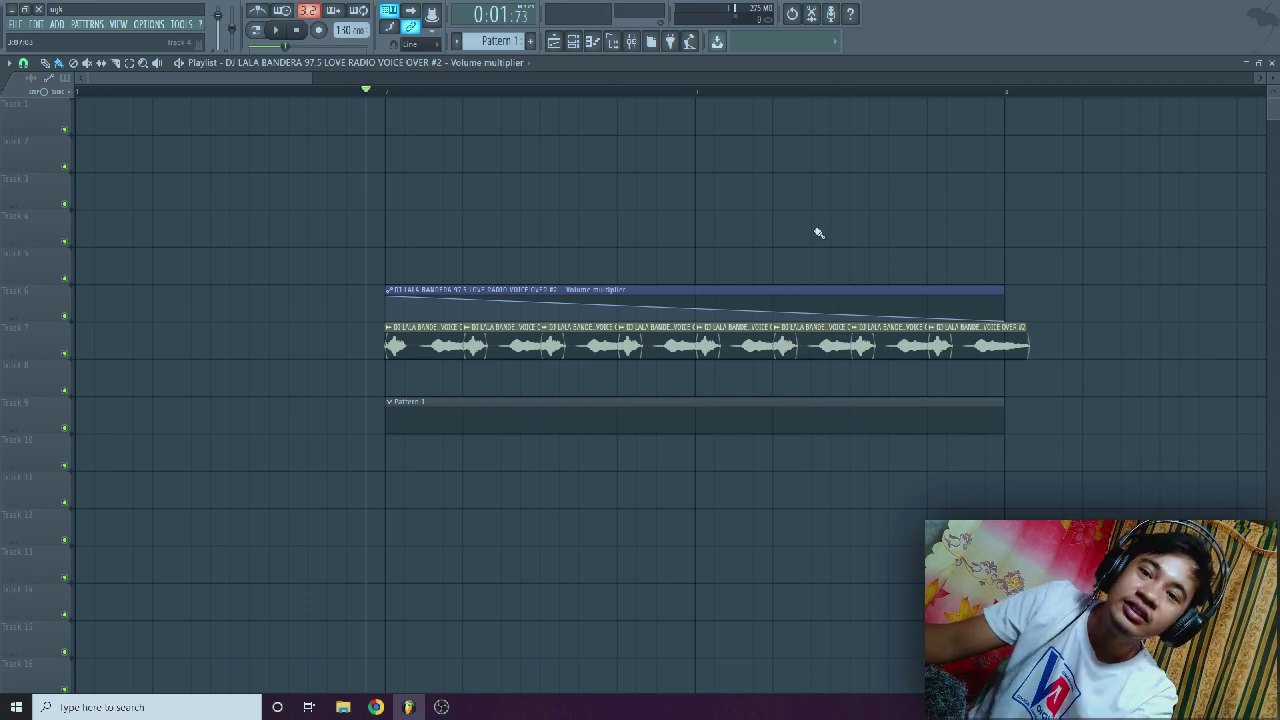
key(space)
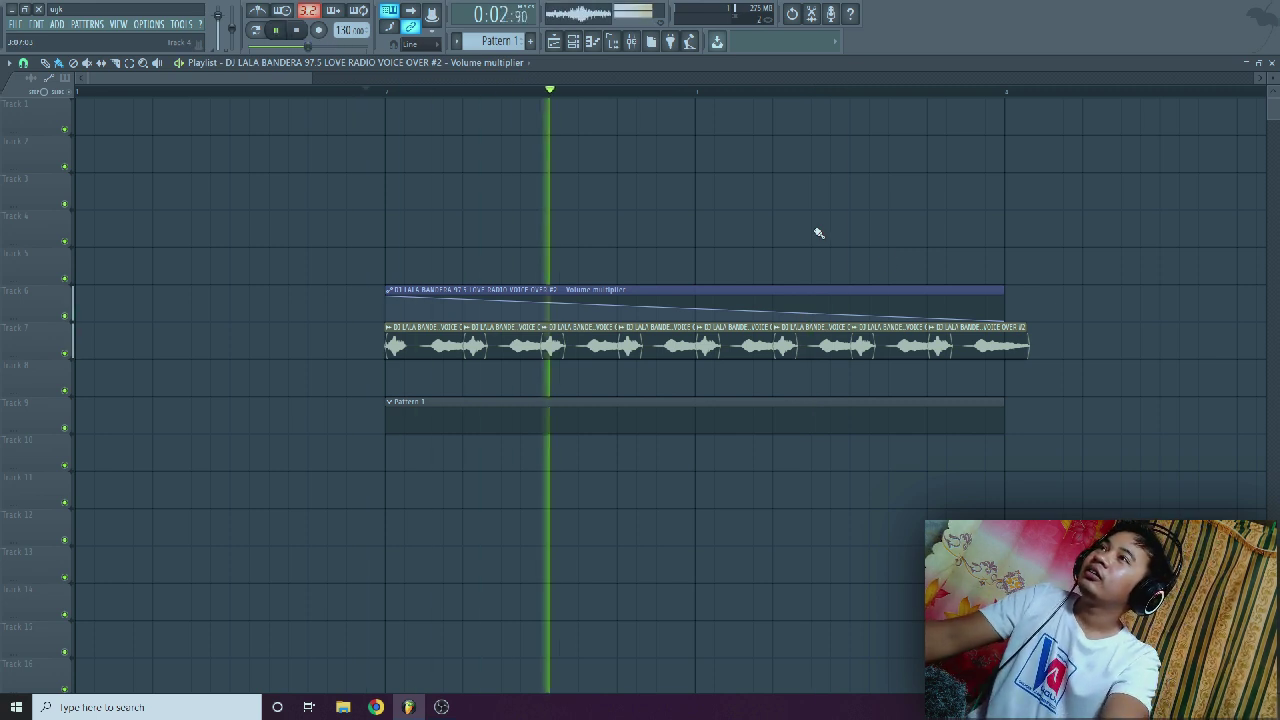
key(space)
Select the playlist time range from 2:01:00 to 4:05:00, covering all the voice copies
scroll(193, 334, down, 3)
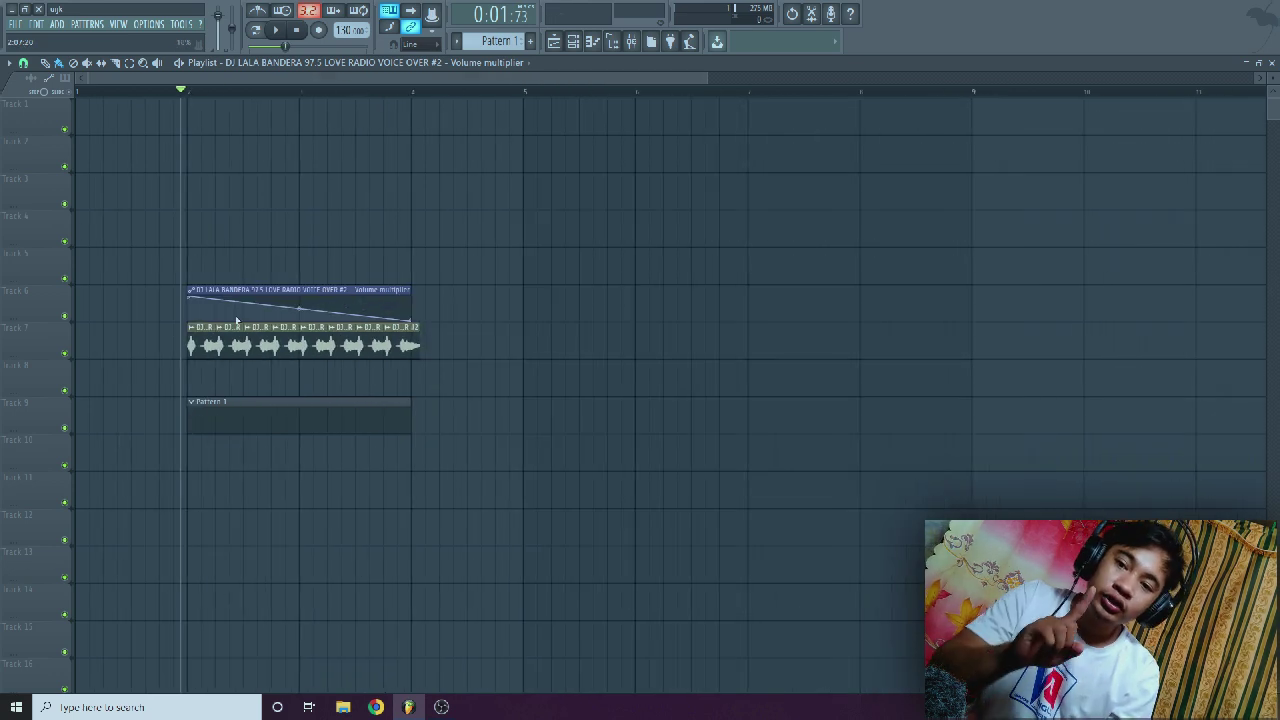
drag(126, 92, 1136, 164)
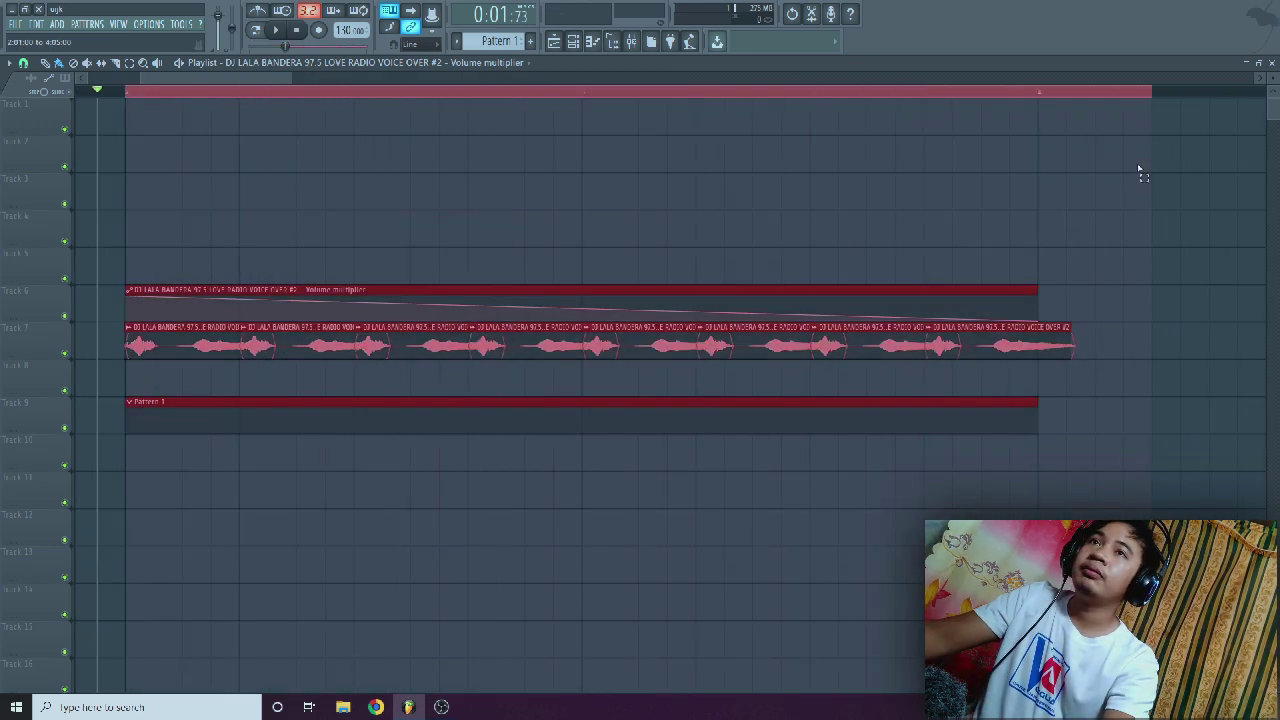
scroll(690, 200, down, 1)
scroll(640, 220, down, 2)
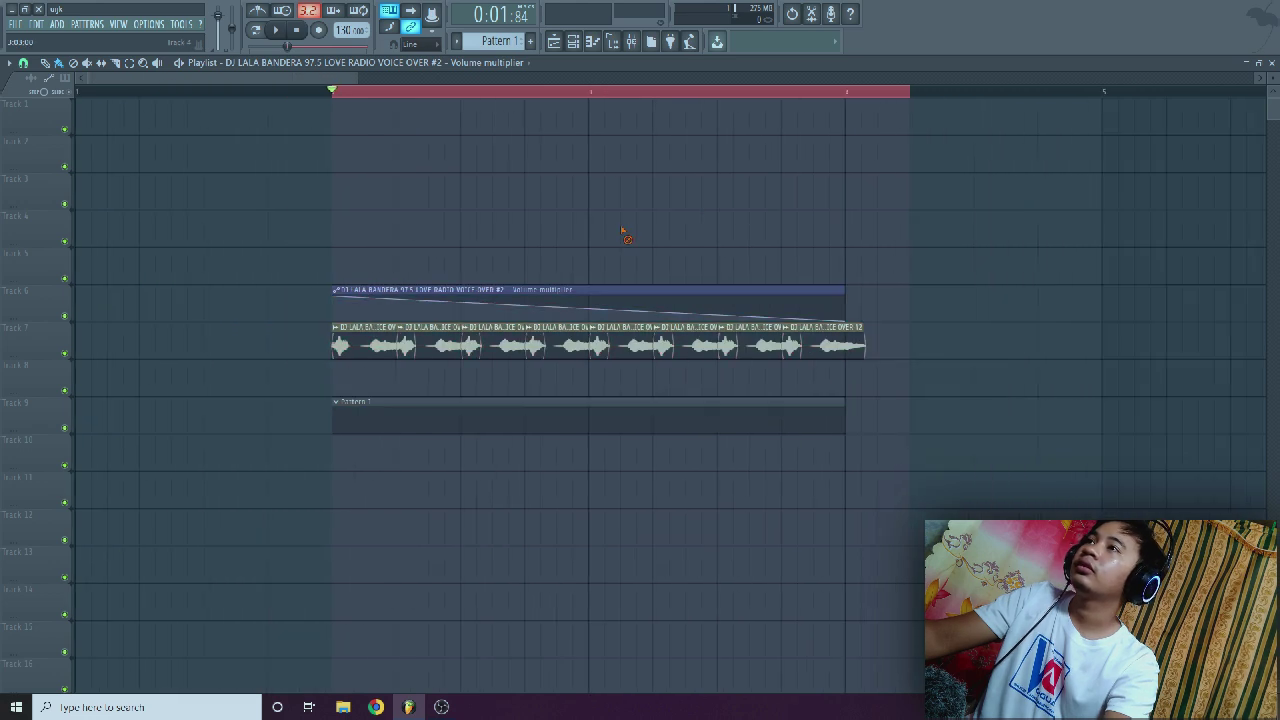
Set up an MP3 export of the selected range to the Desktop under the name PETROL EDIT 01 #DELAY
click(16, 25)
mouse_move(50, 138)
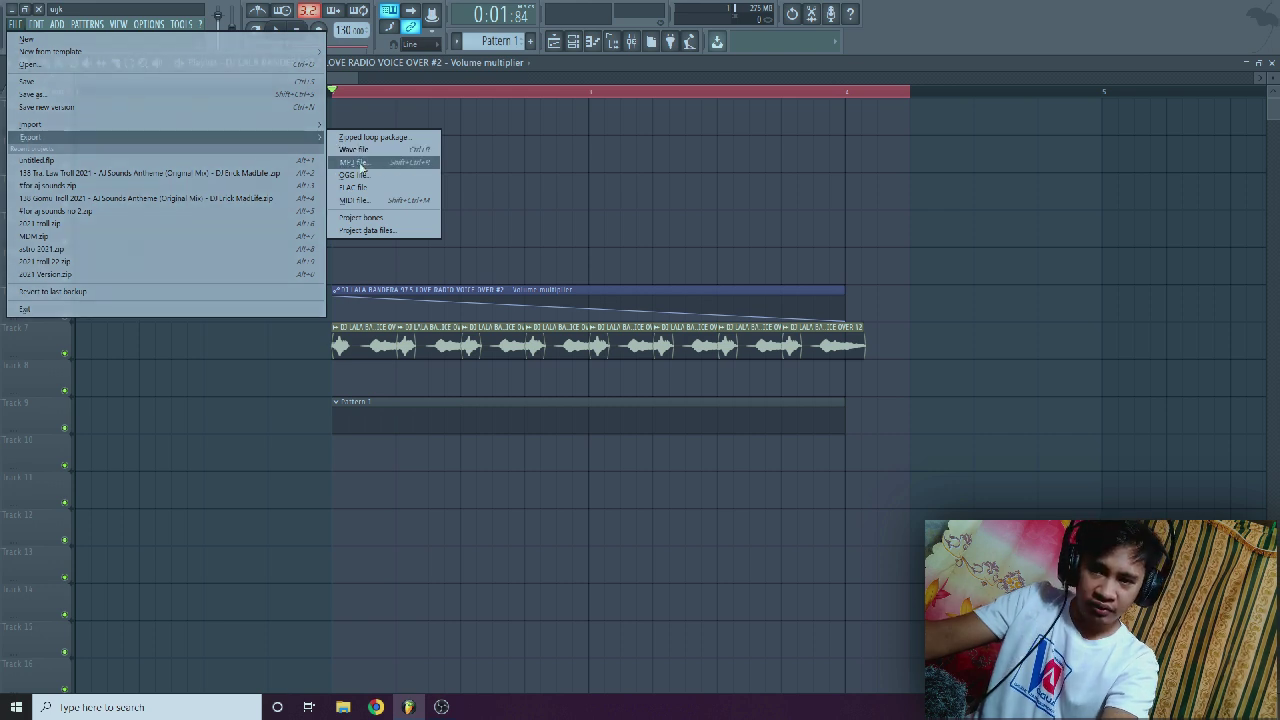
click(362, 164)
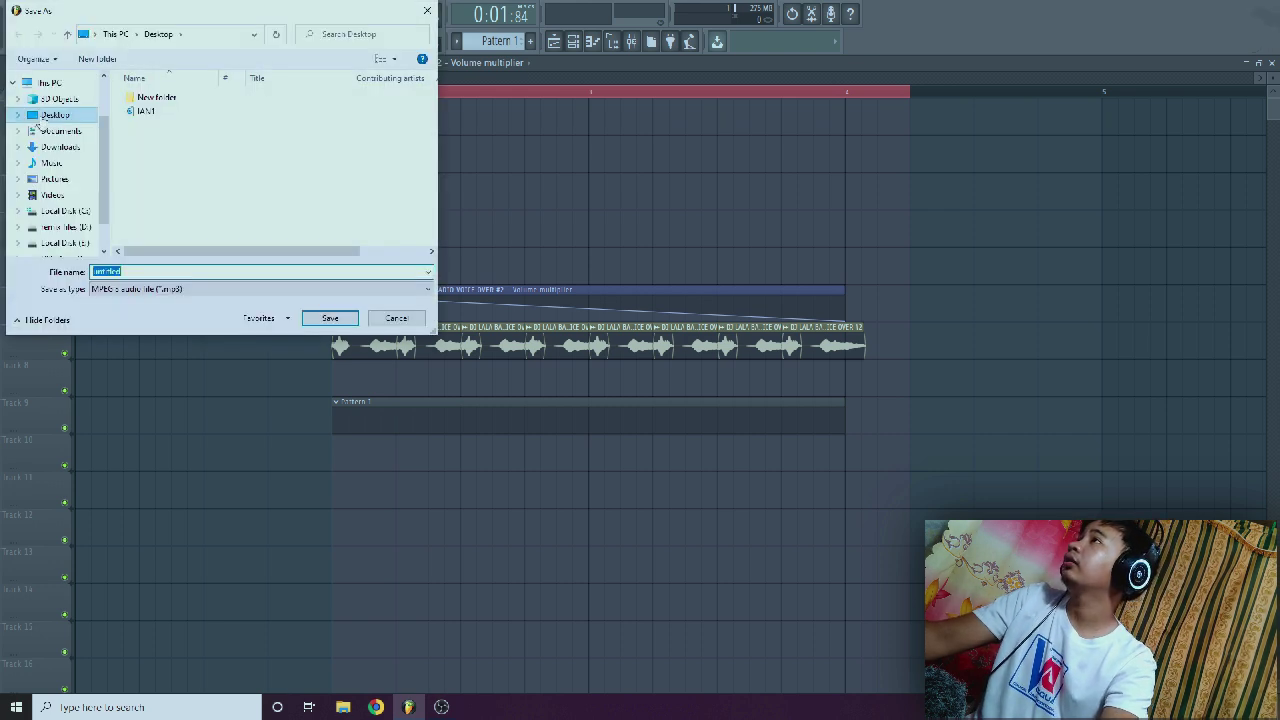
text(PF)
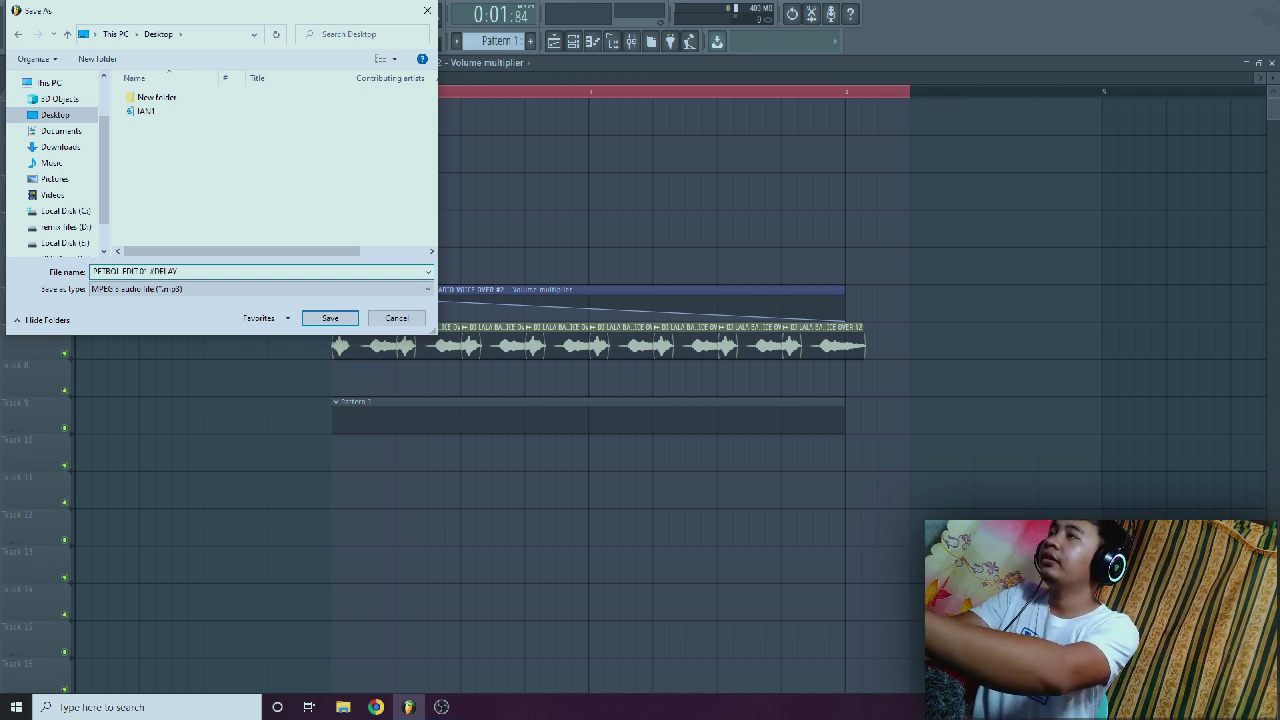
key(ctrl+a)
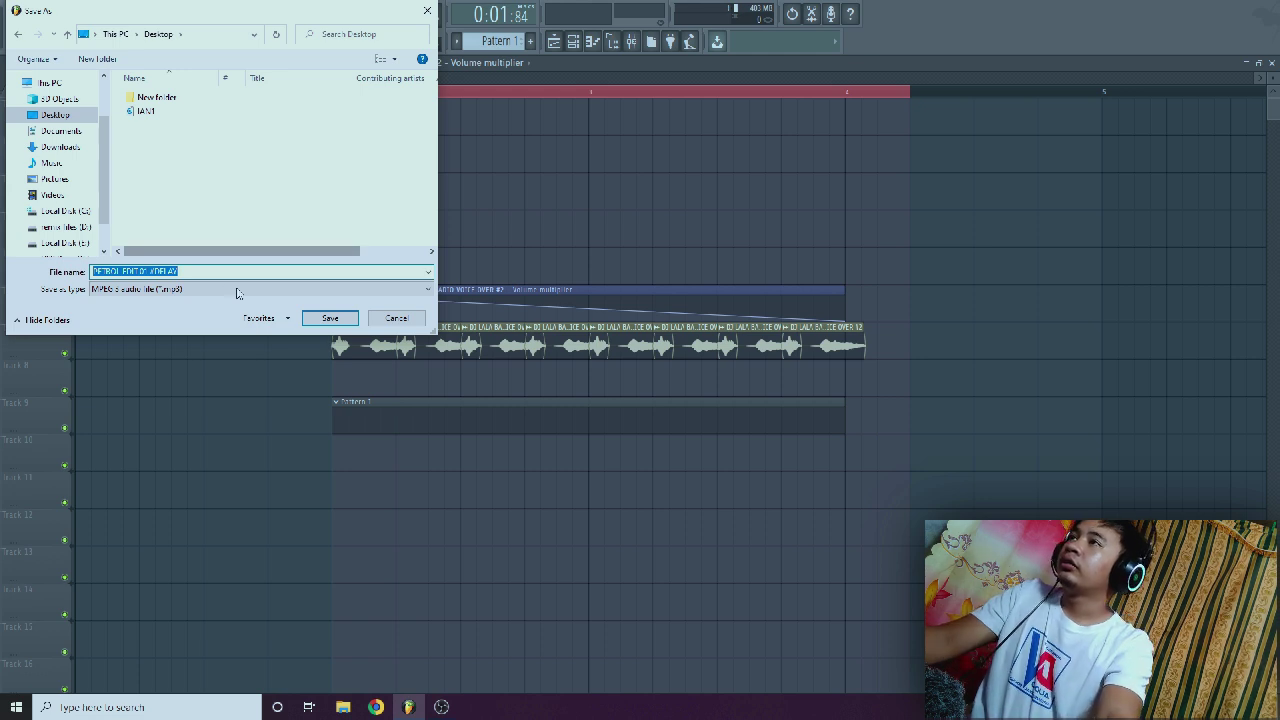
click(330, 318)
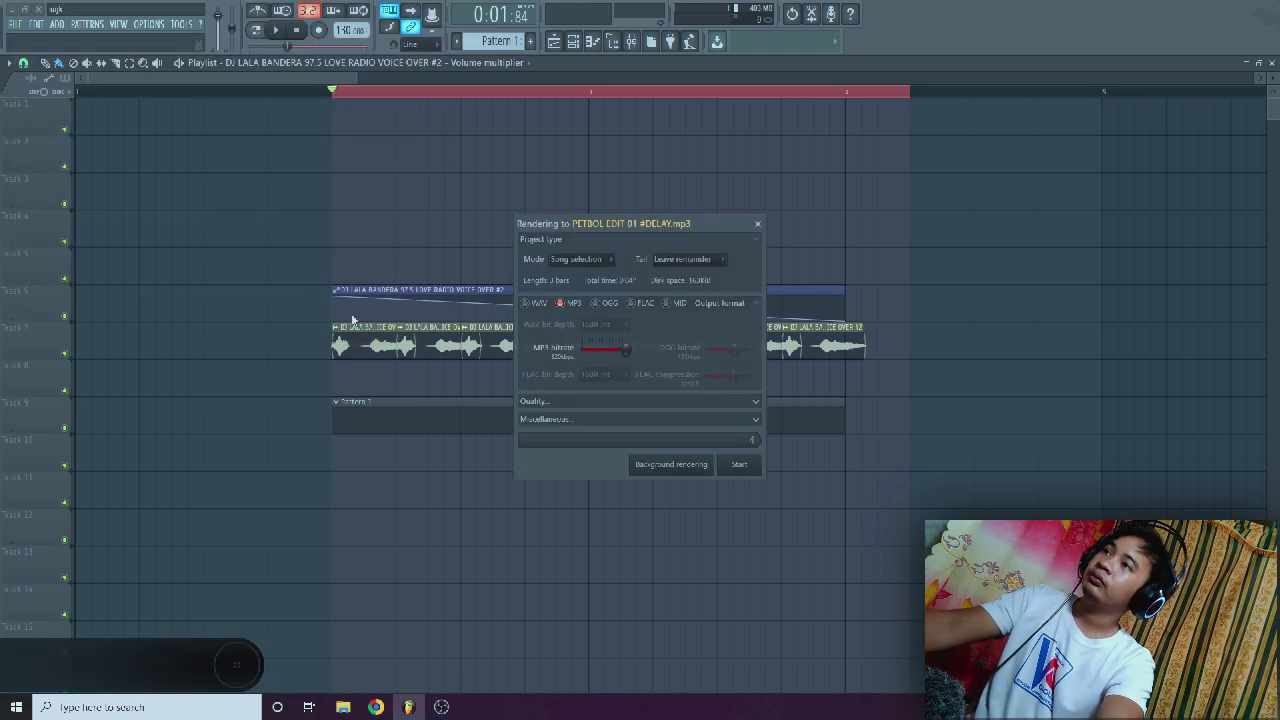
Render the song selection to the MP3 file and show the desktop
click(748, 466)
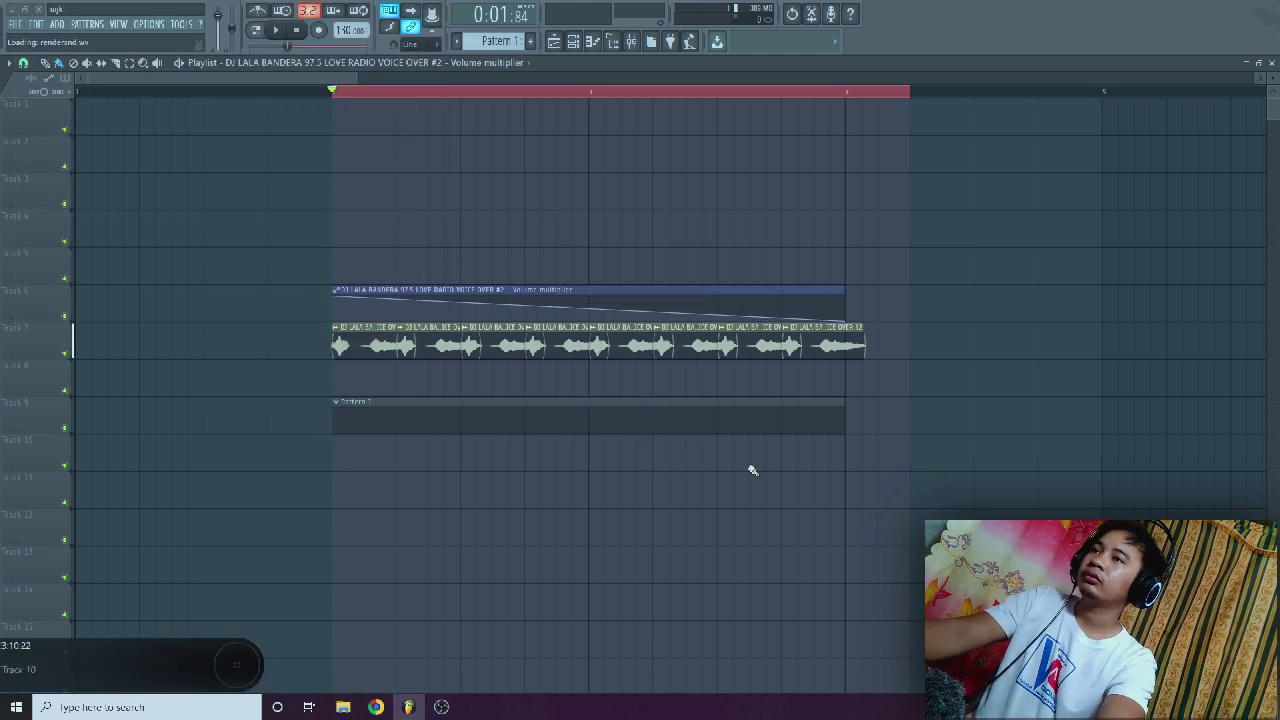
scroll(860, 360, down, 3)
click(409, 707)
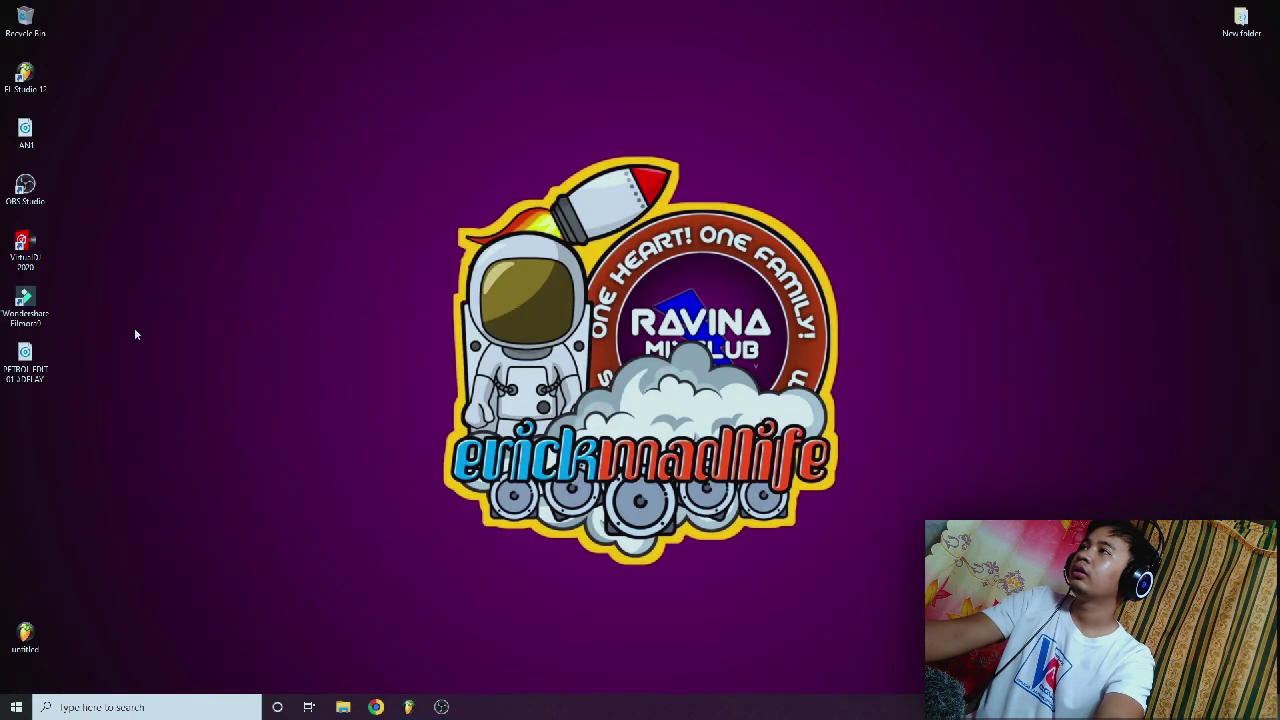
Add the exported PETROL EDIT 01 #DELAY file from the desktop to Track 11 at bar 2 and solo that track
right_click(121, 385)
drag(25, 360, 309, 512)
right_click(68, 506)
scroll(183, 512, up, 5)
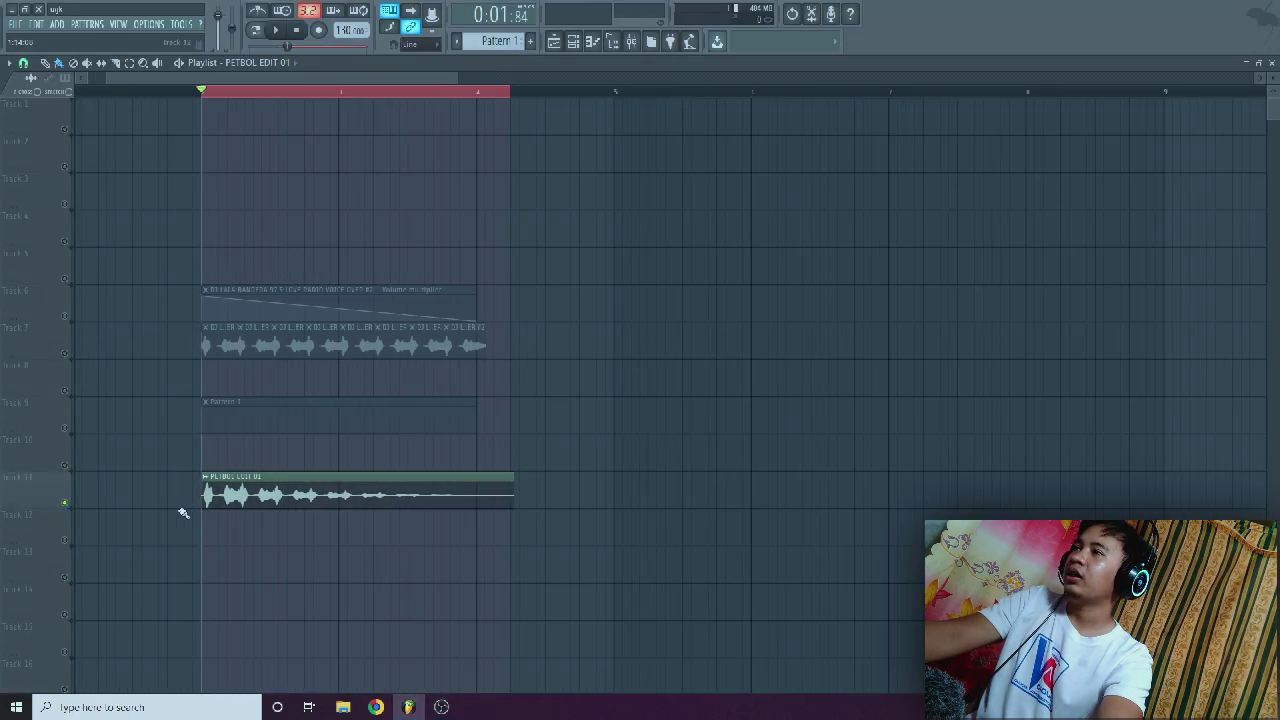
Play back the soloed rendered delay clip on Track 11
scroll(210, 513, up, 1)
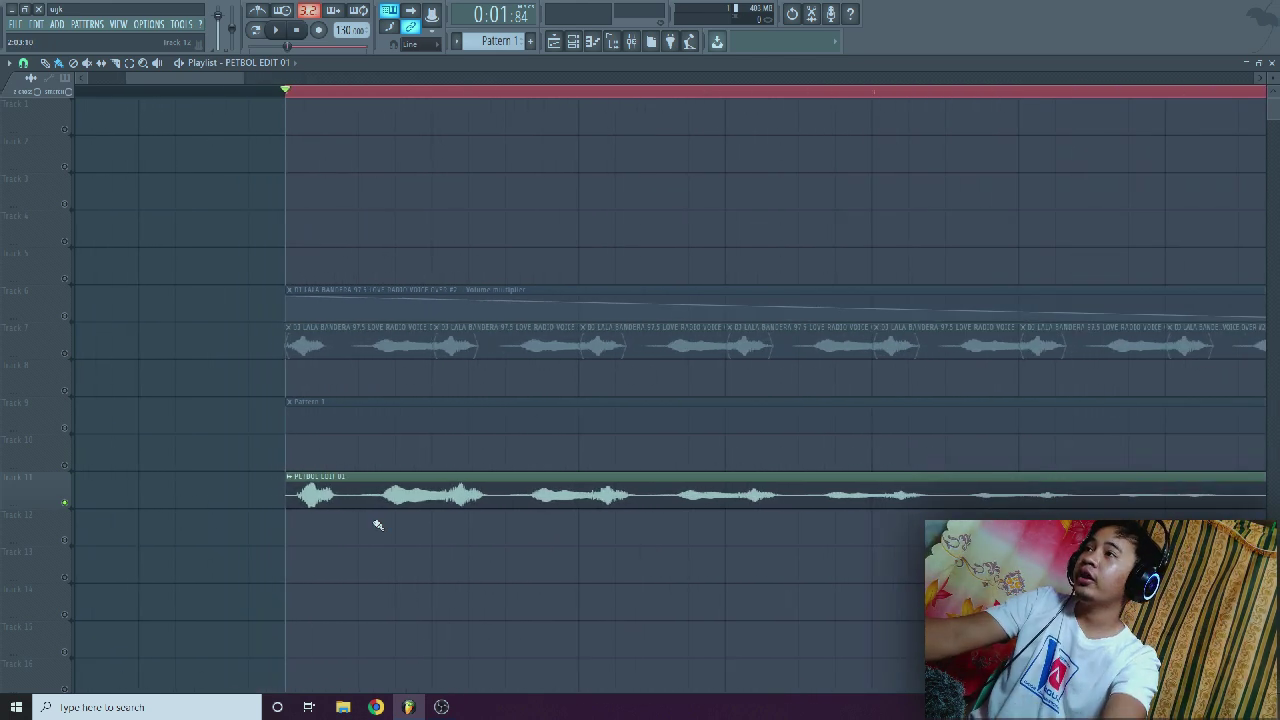
scroll(360, 545, down, 2)
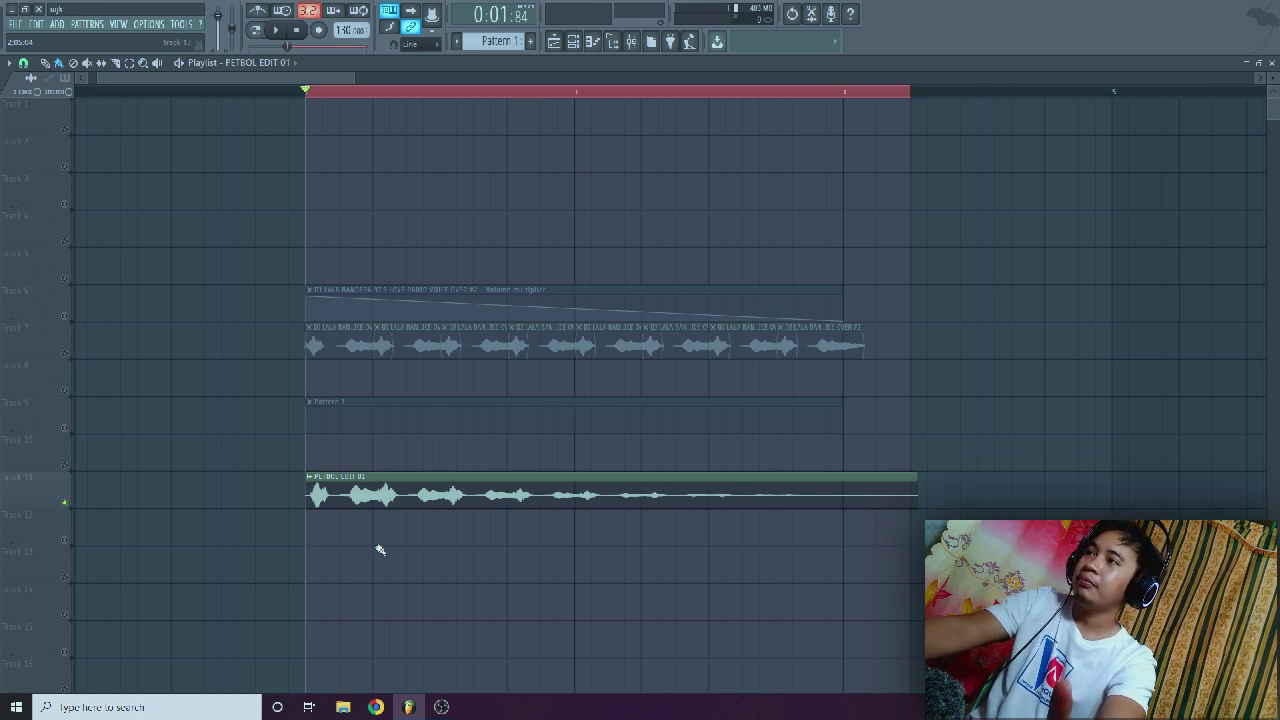
key(space)
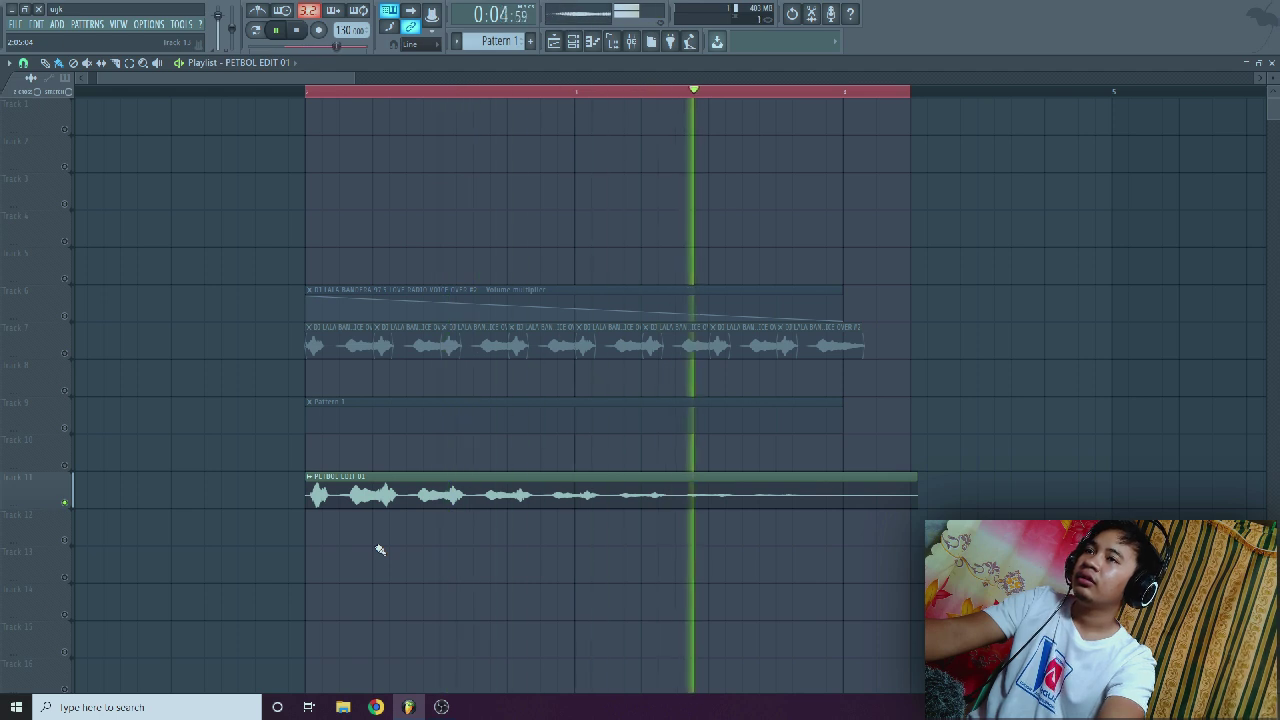
key(space)
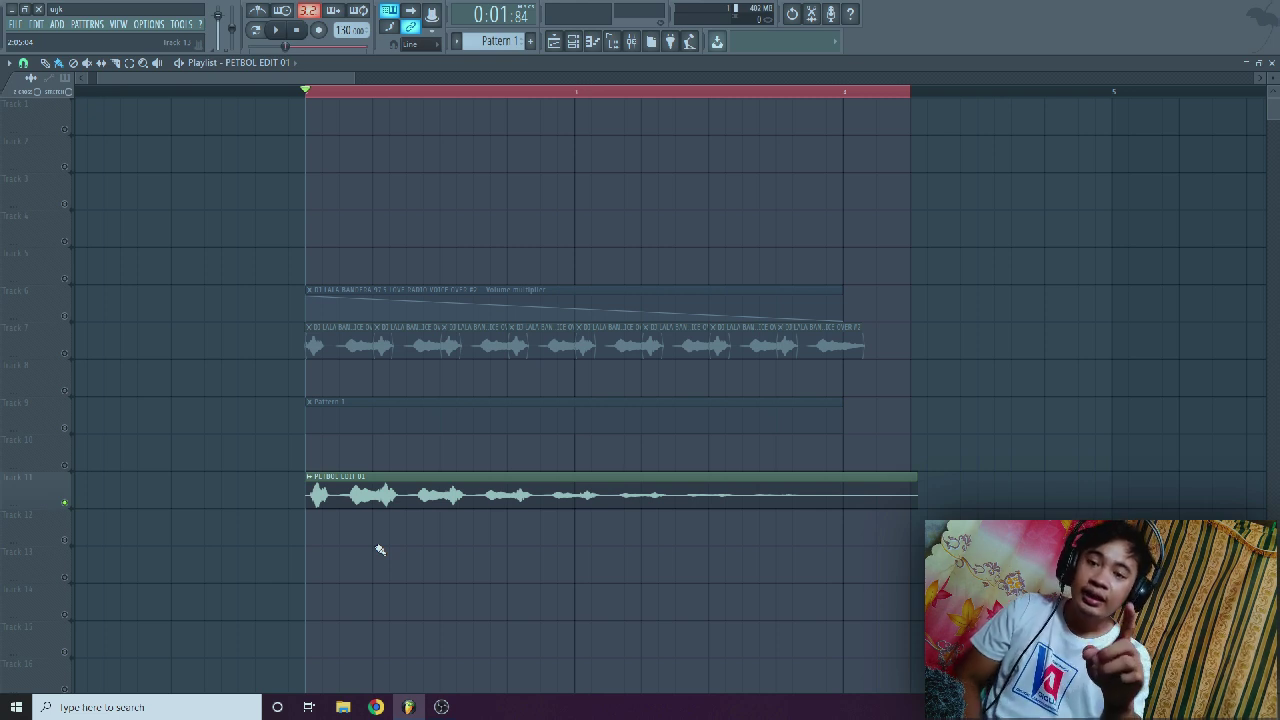
Delete the rendered clip from Track 11 and the volume automation clip from Track 6, and clear the time selection
right_click(421, 494)
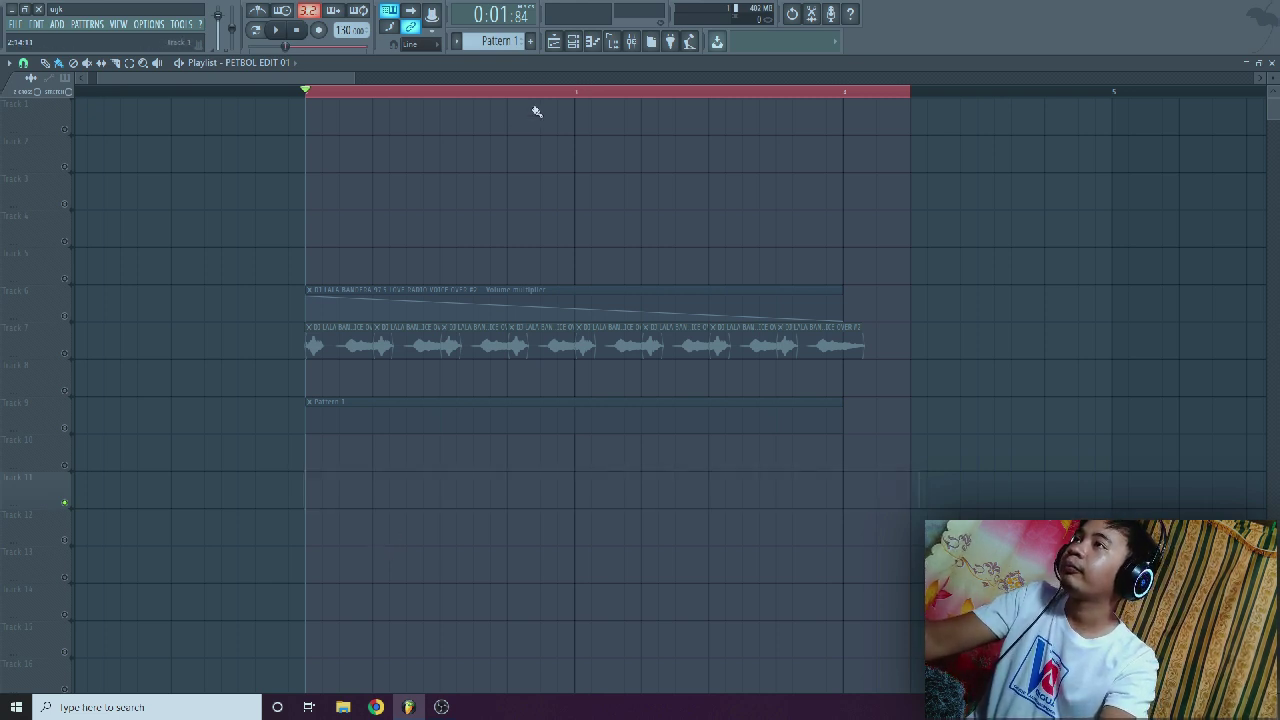
right_click(540, 290)
click(131, 65)
click(153, 100)
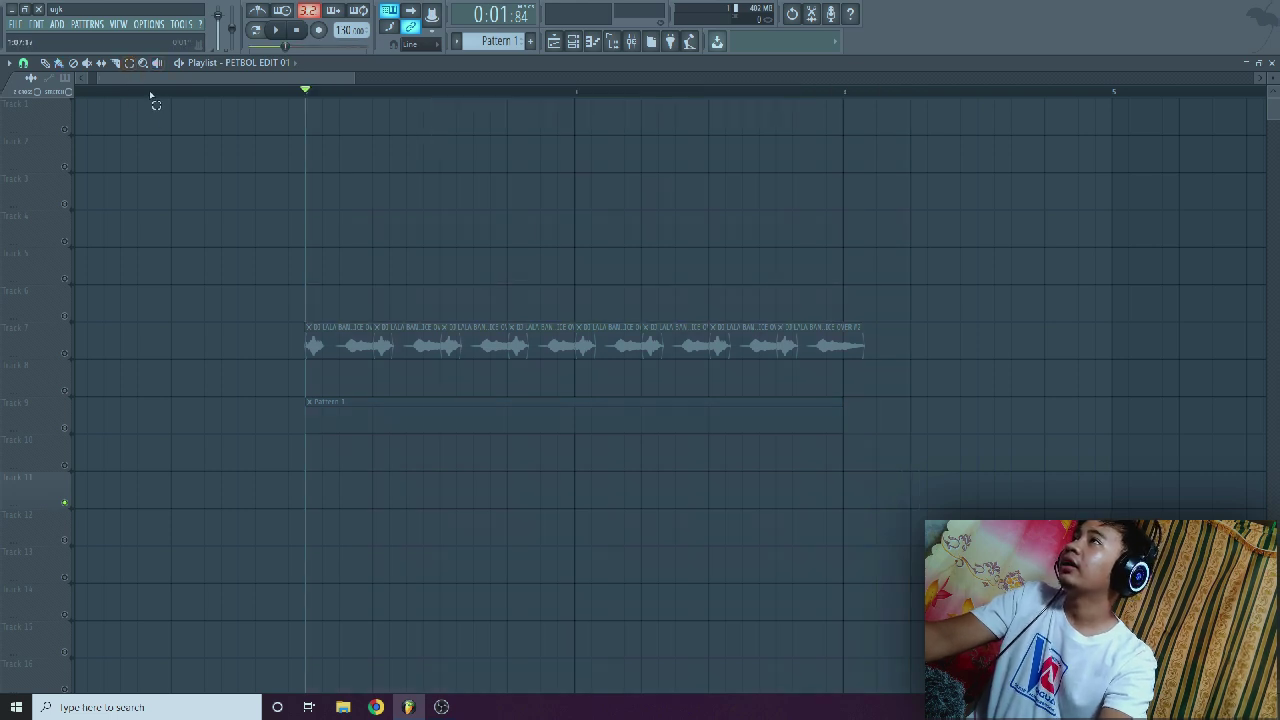
click(45, 65)
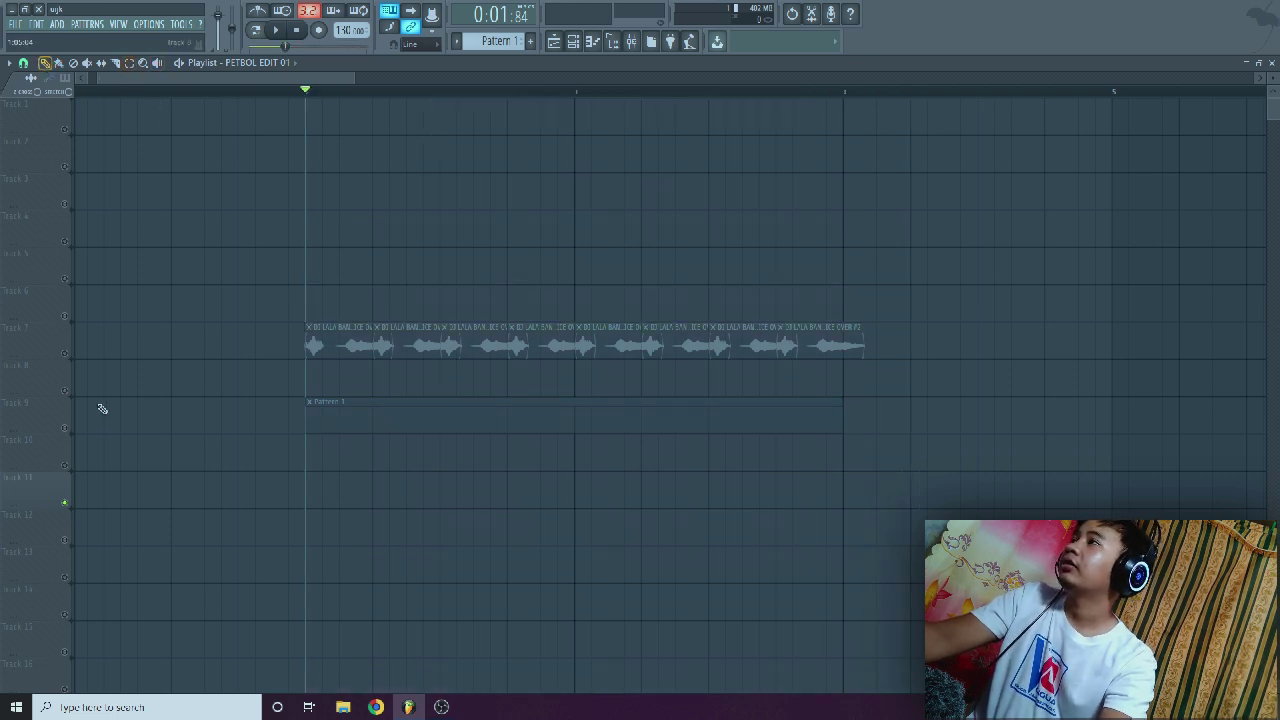
Unsolo Track 11 and delete all voice copies on Track 7 except the first one
right_click(68, 506)
right_click(410, 346)
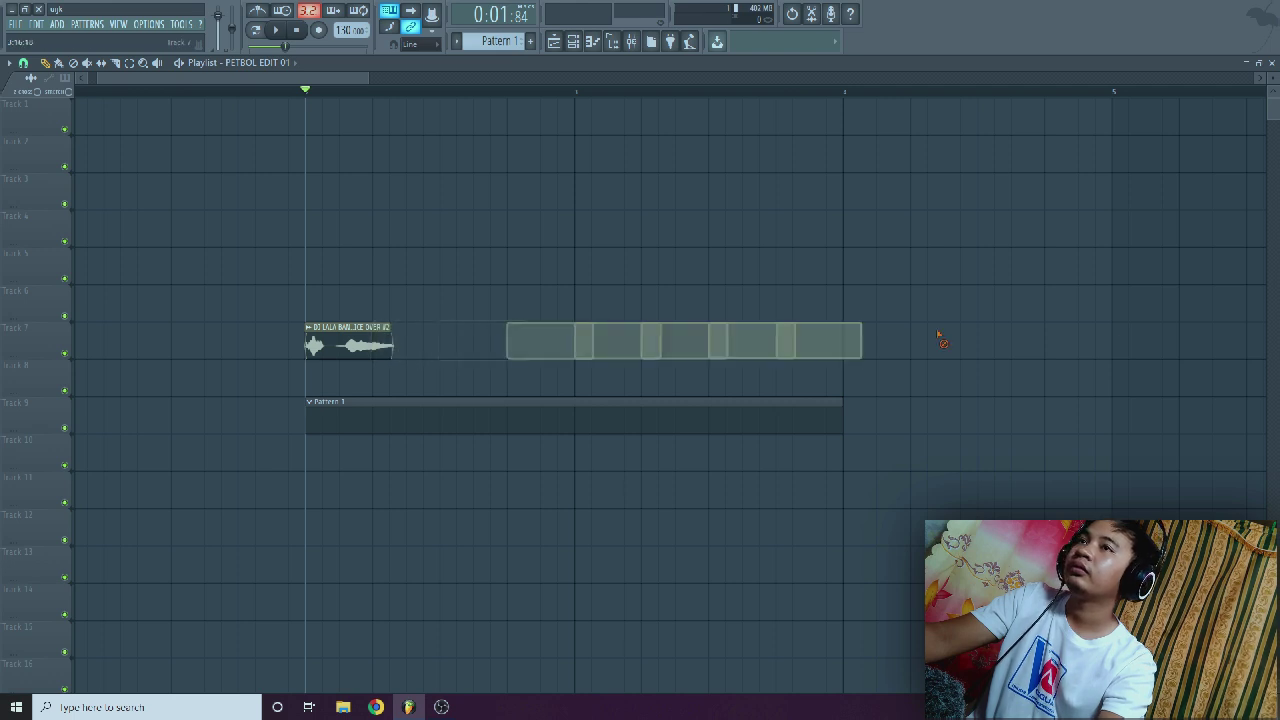
scroll(300, 348, up, 2)
scroll(140, 335, down, 4)
scroll(137, 343, up, 4)
Route the remaining voice clip's channel to mixer insert 1 and rename that insert FOLATER
double_click(505, 346)
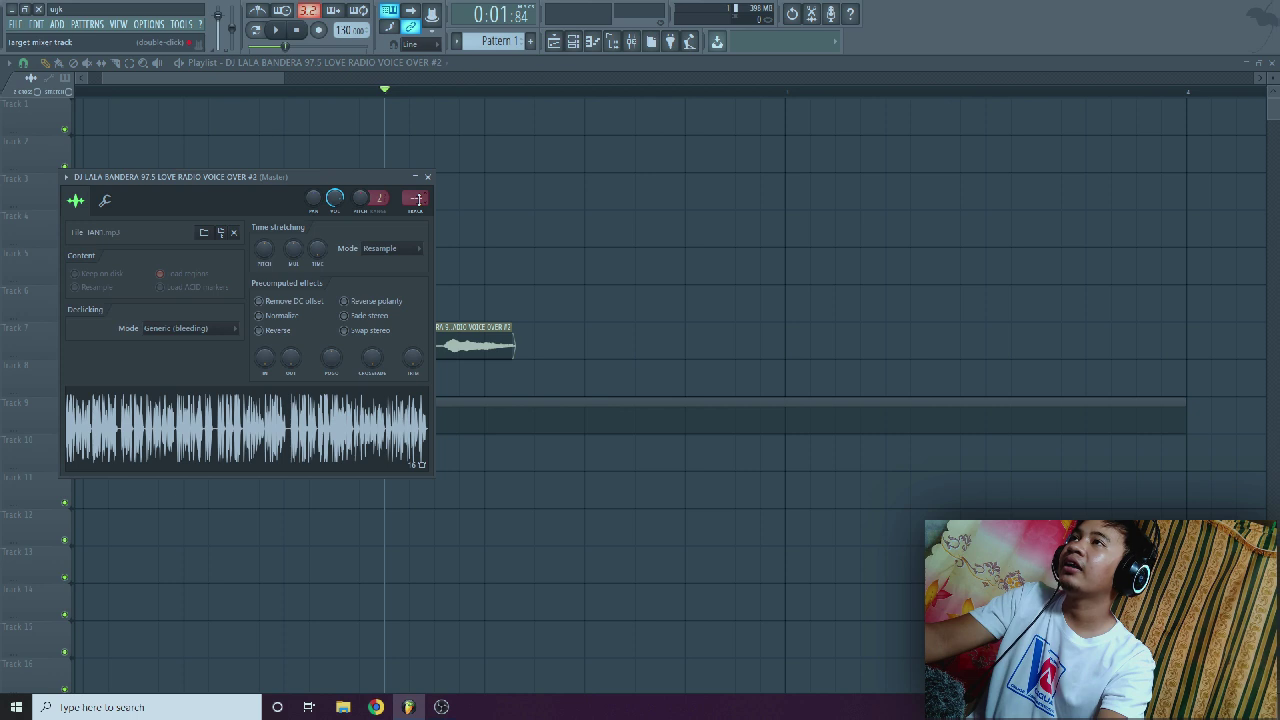
click(632, 42)
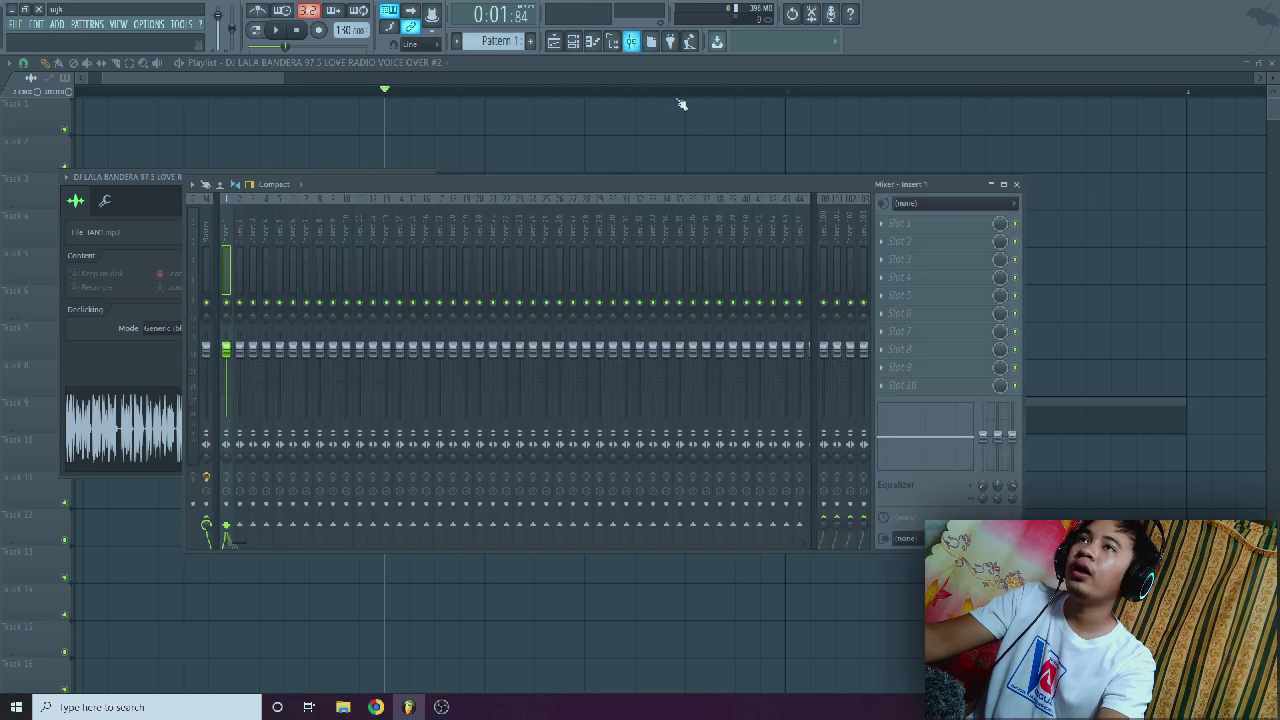
right_click(225, 237)
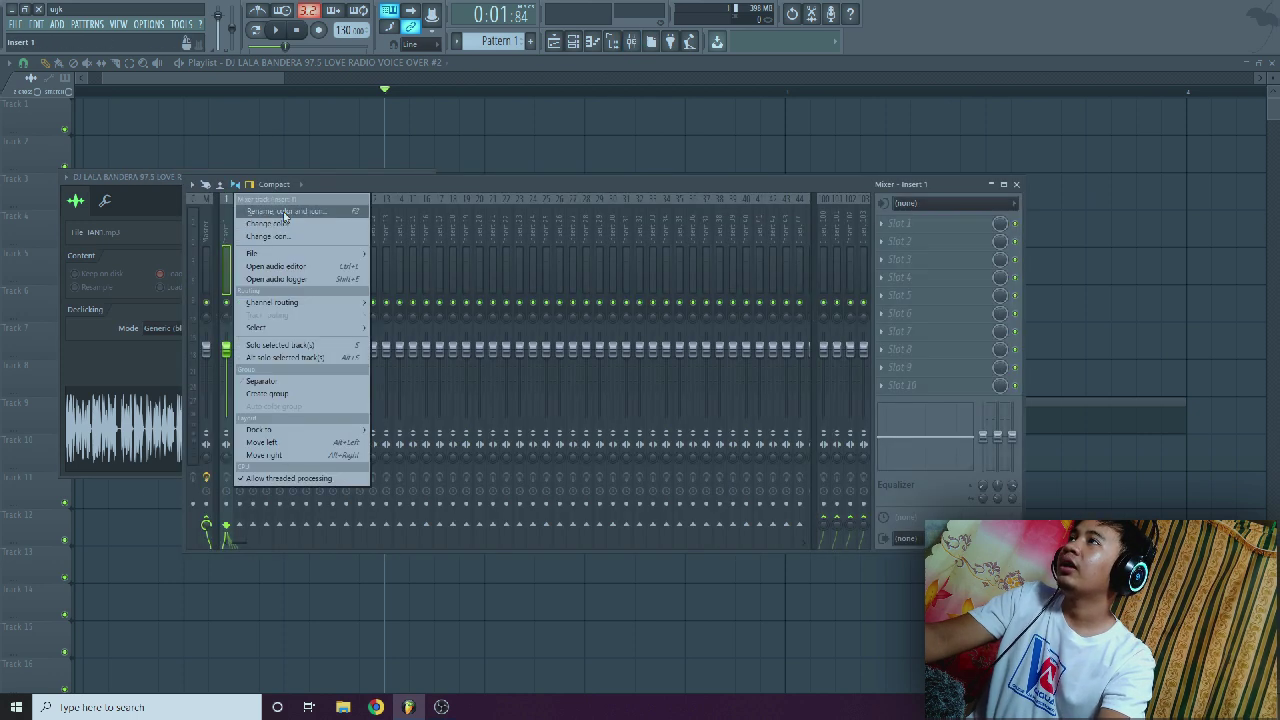
click(287, 214)
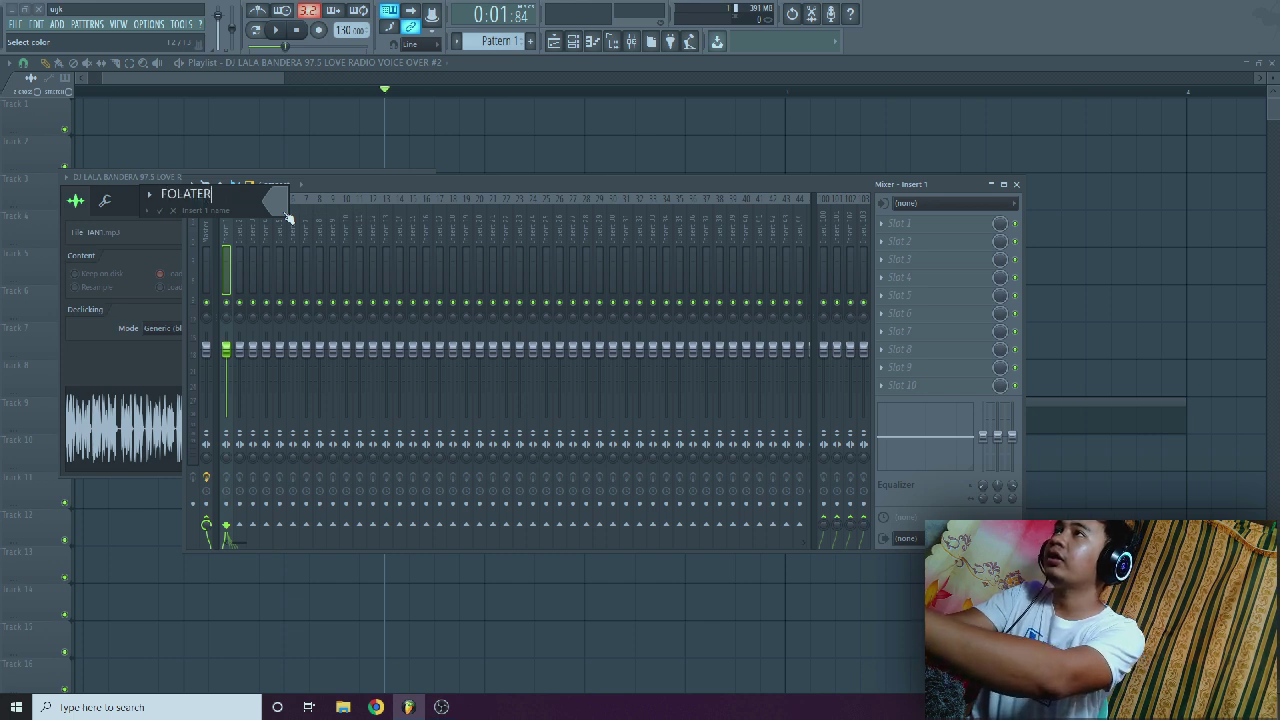
key(Return)
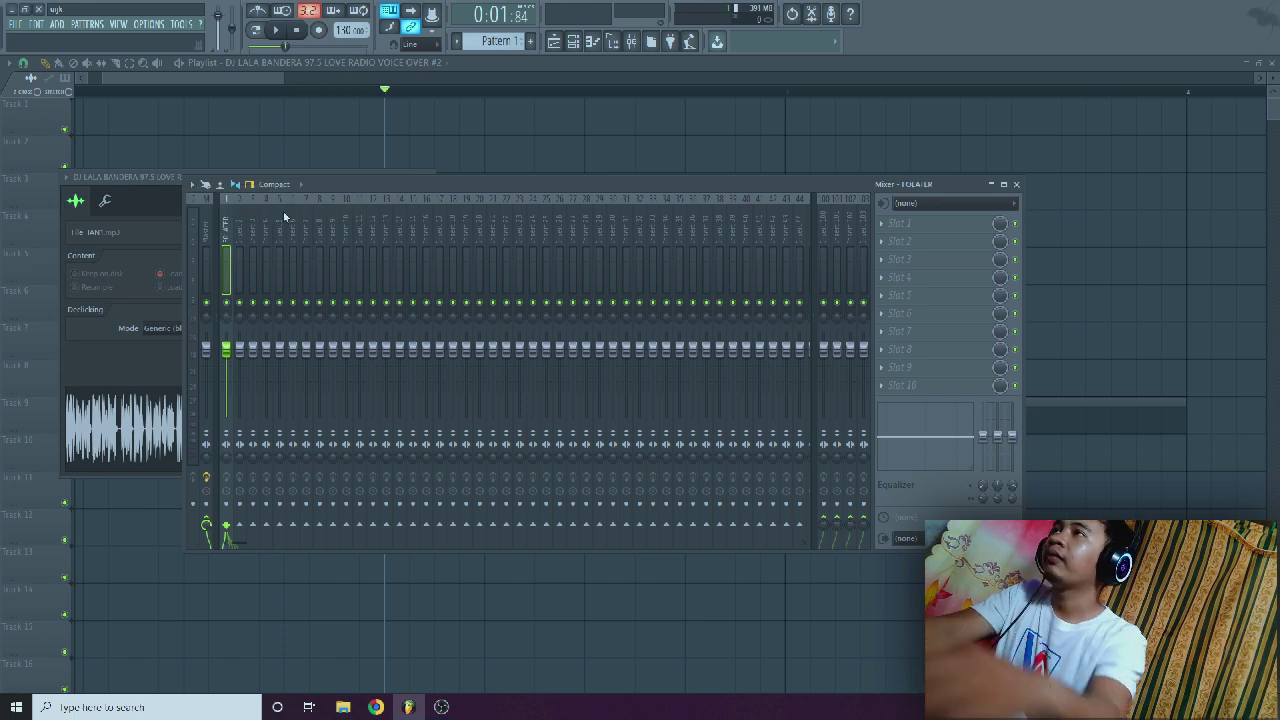
Load Fruity Delay 2 into the first effect slot of the FOLATER insert and play the voice clip from bar 2
click(884, 228)
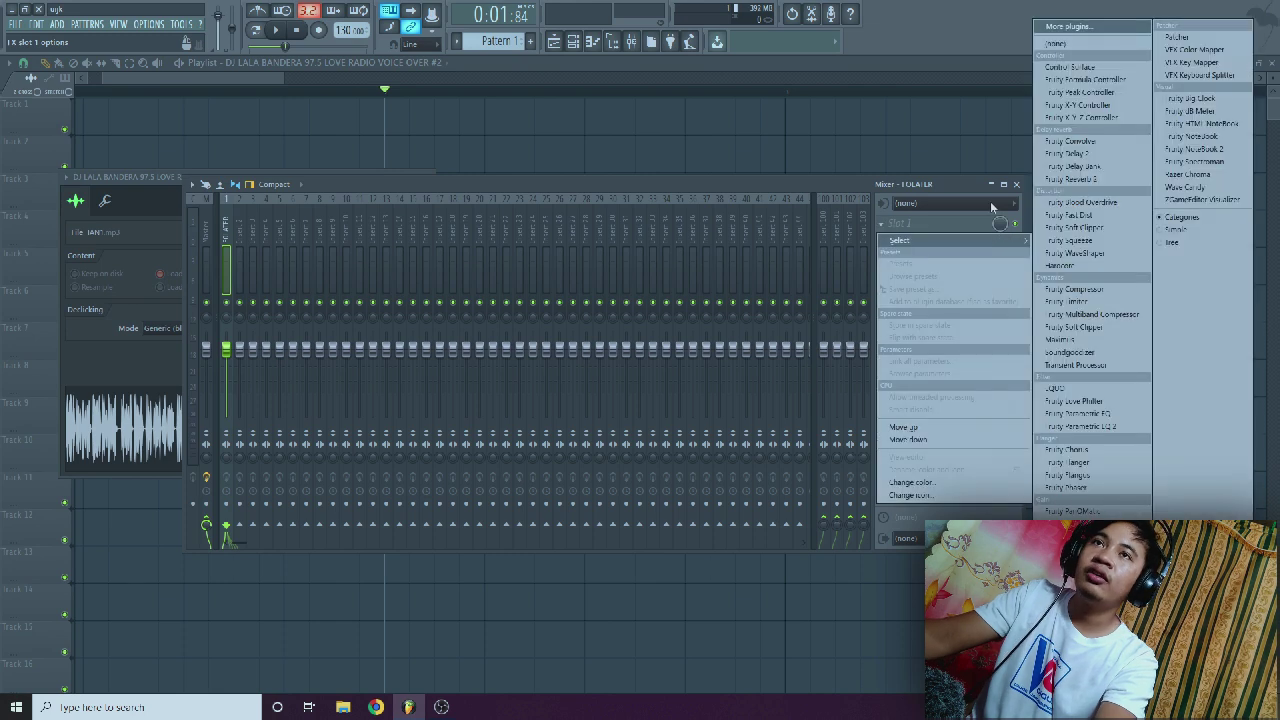
click(1094, 156)
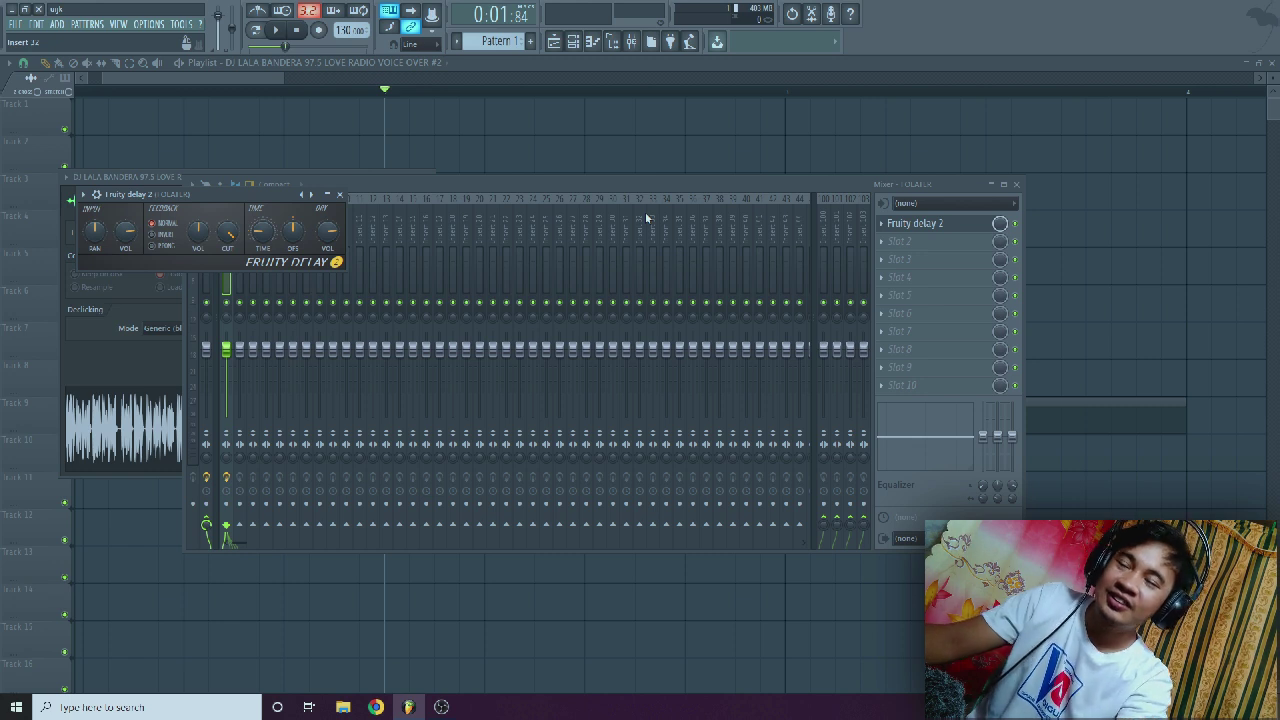
key(space)
key(space)
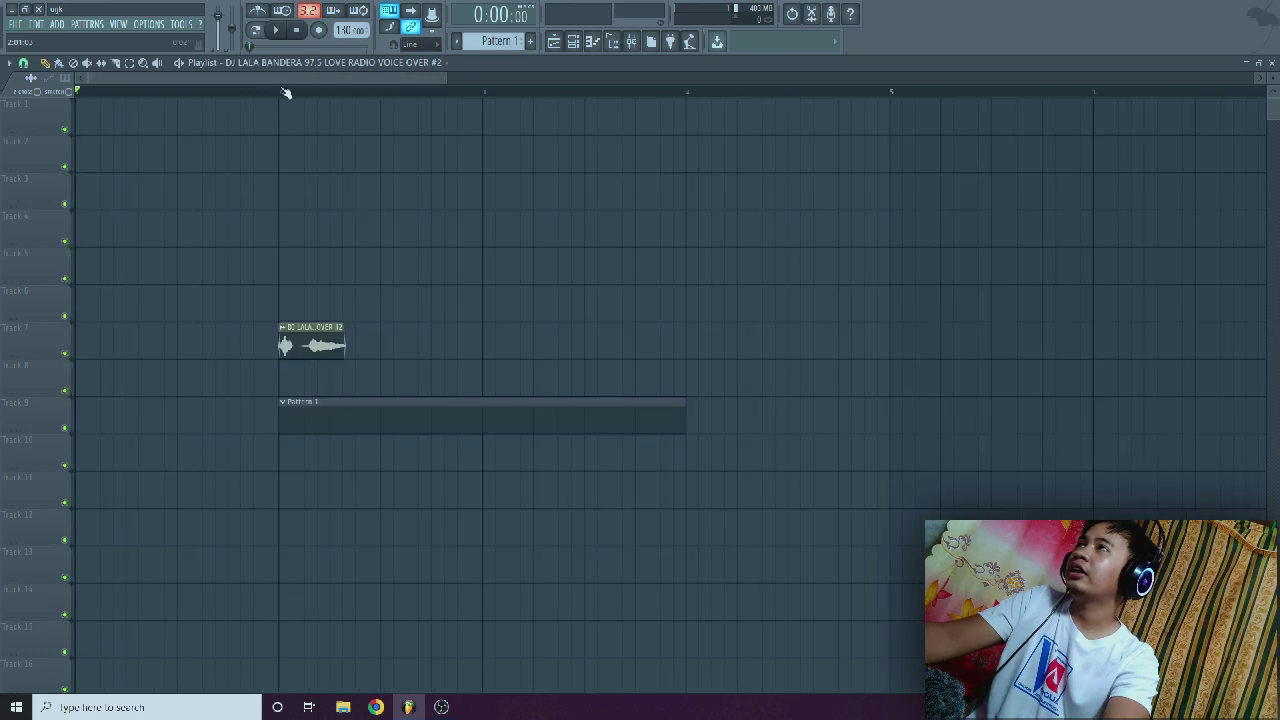
key(space)
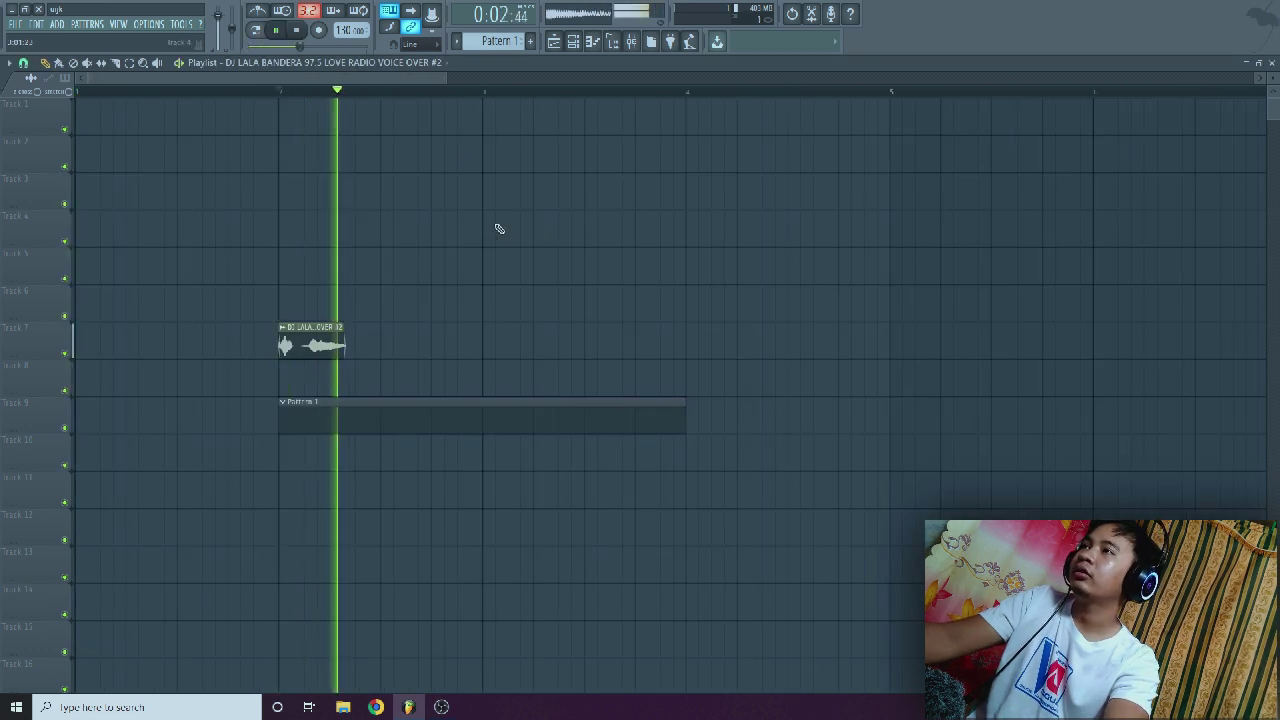
key(space)
Show the Fruity Delay 2 settings over the middle of the mixer and play back the voice with the effect
click(631, 41)
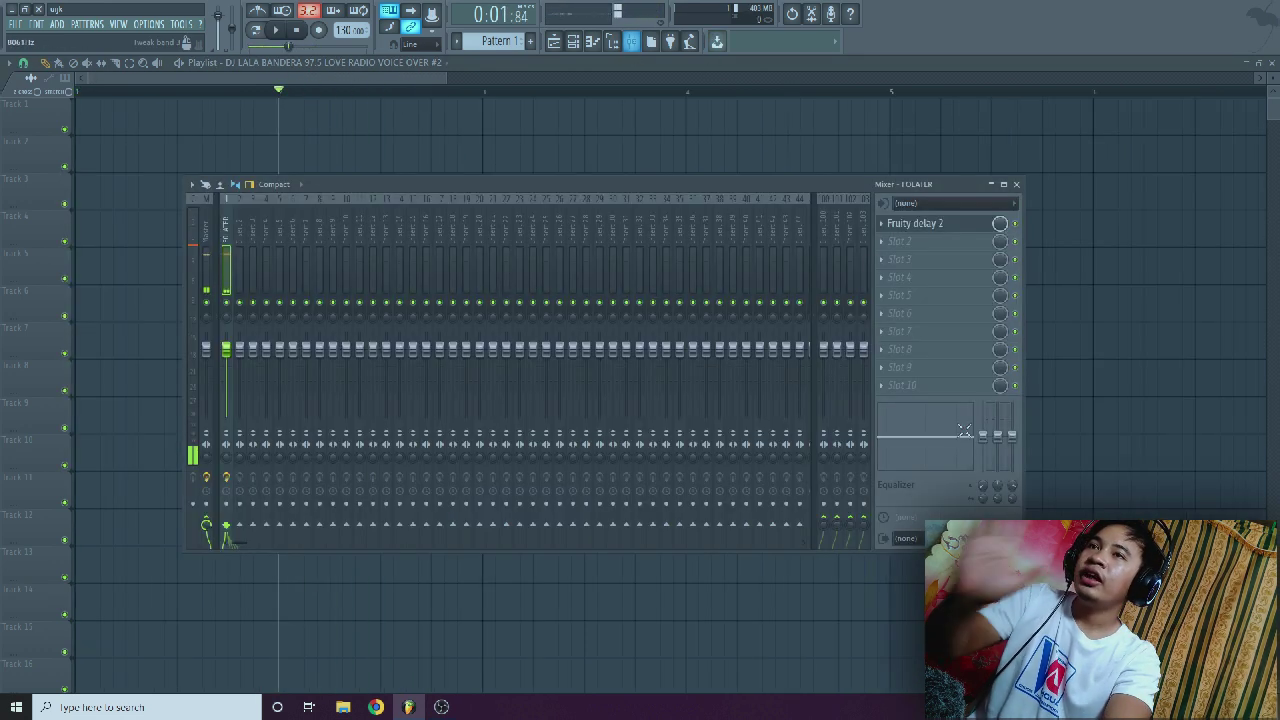
click(940, 224)
key(space)
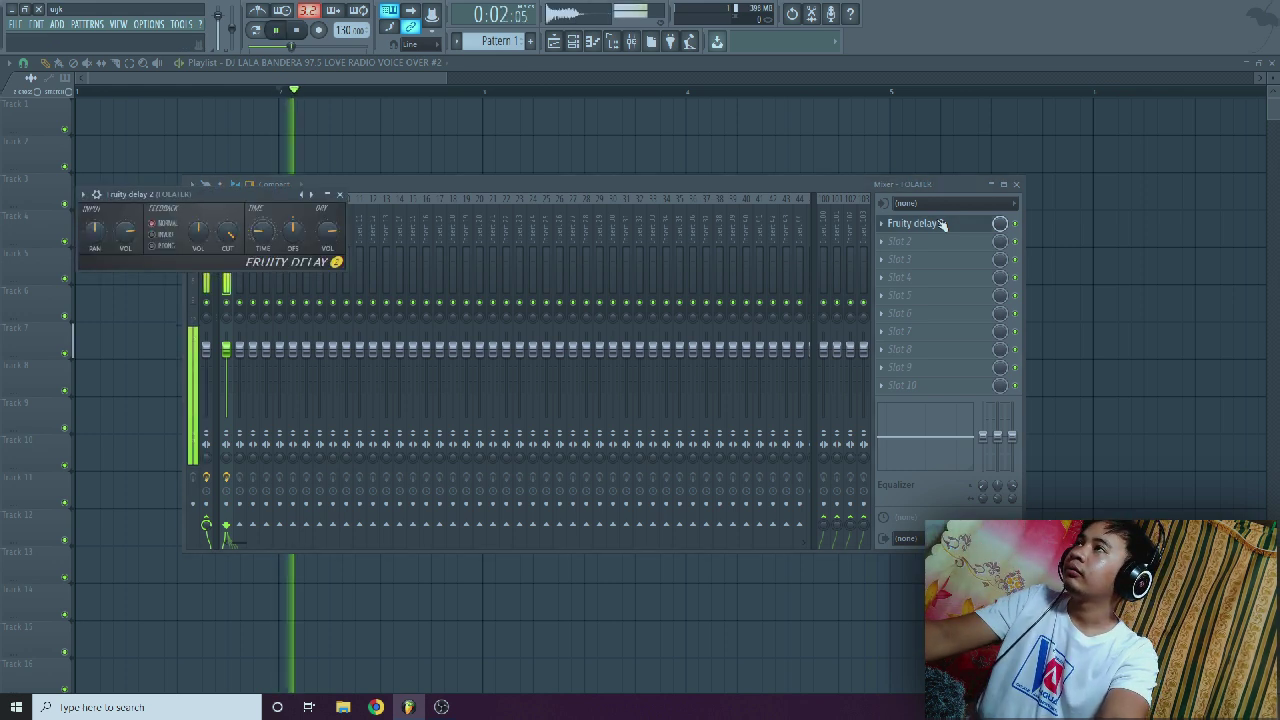
key(space)
drag(183, 197, 486, 380)
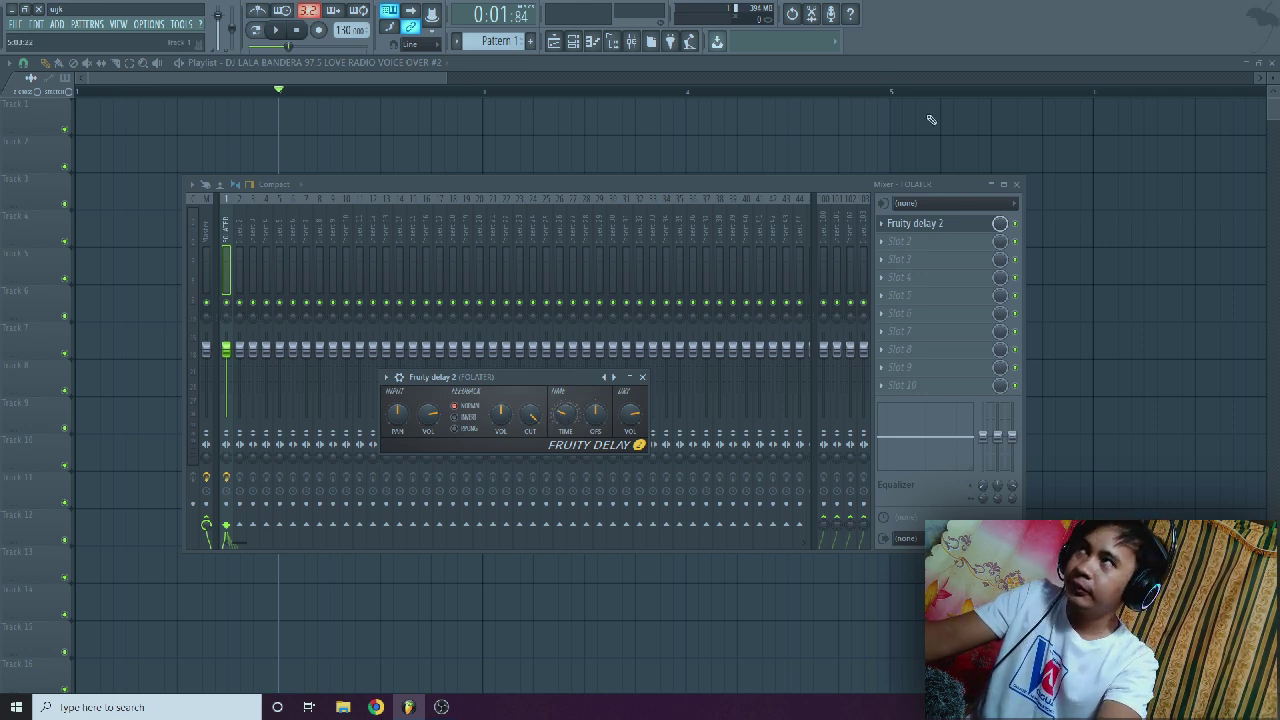
key(space)
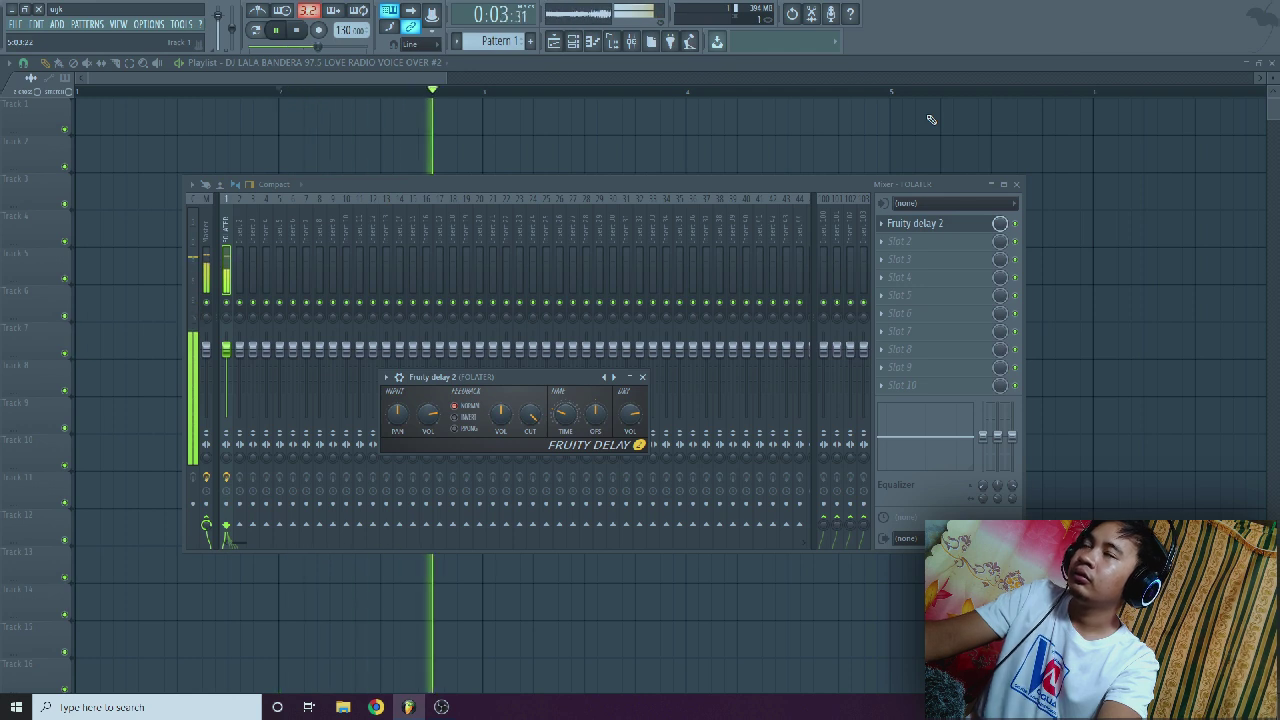
key(space)
Close the mixer windows, place the rendered PETBOL EDIT 01 clip on Track 11 at bar 2, and play it briefly
key(F12)
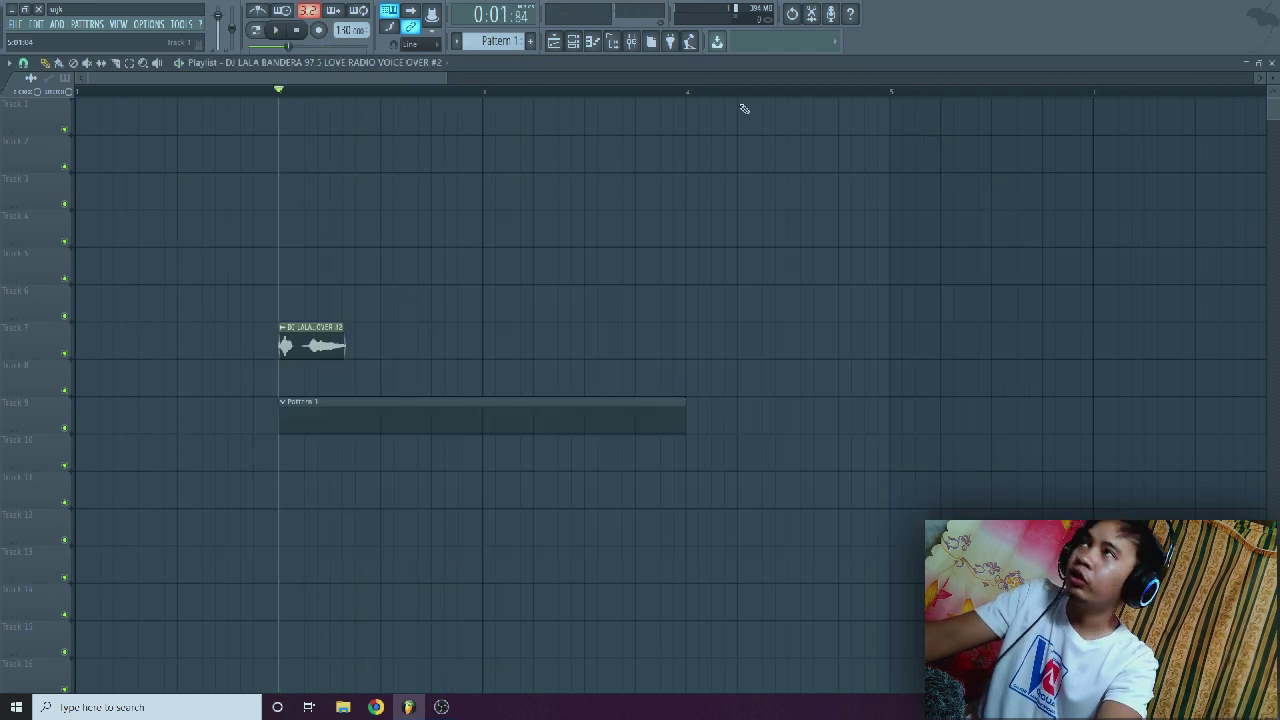
click(447, 62)
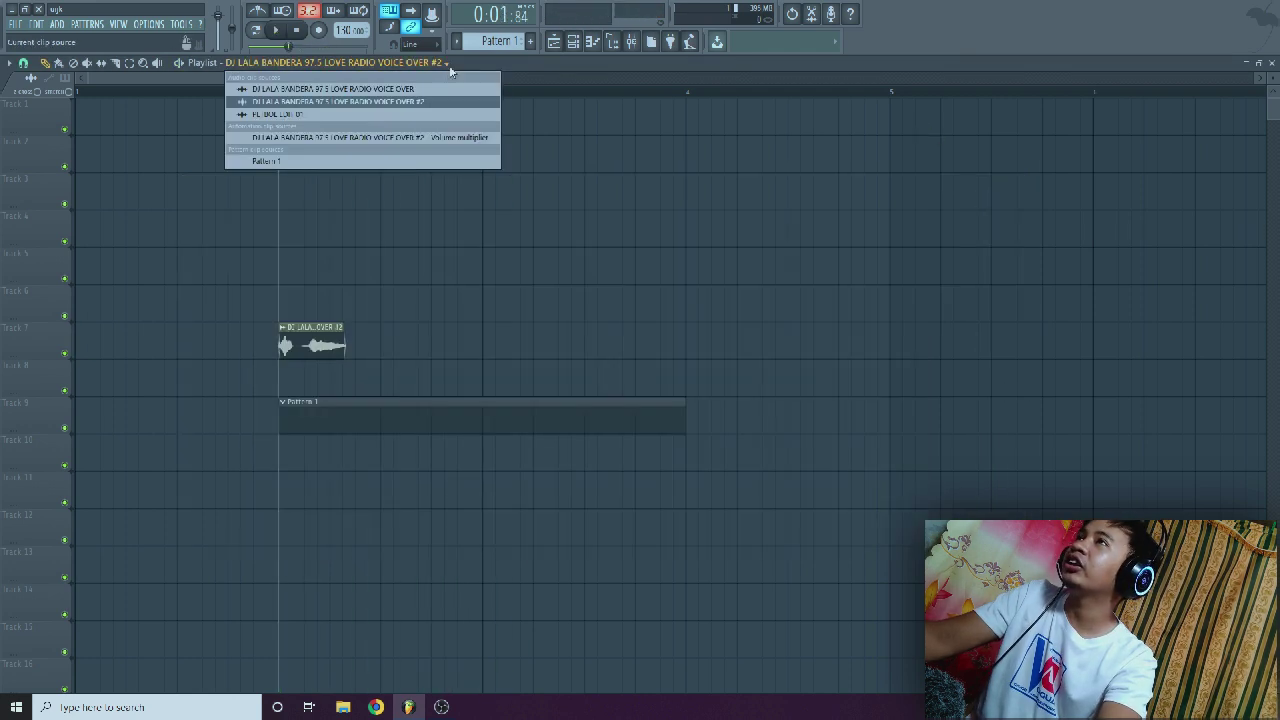
click(388, 113)
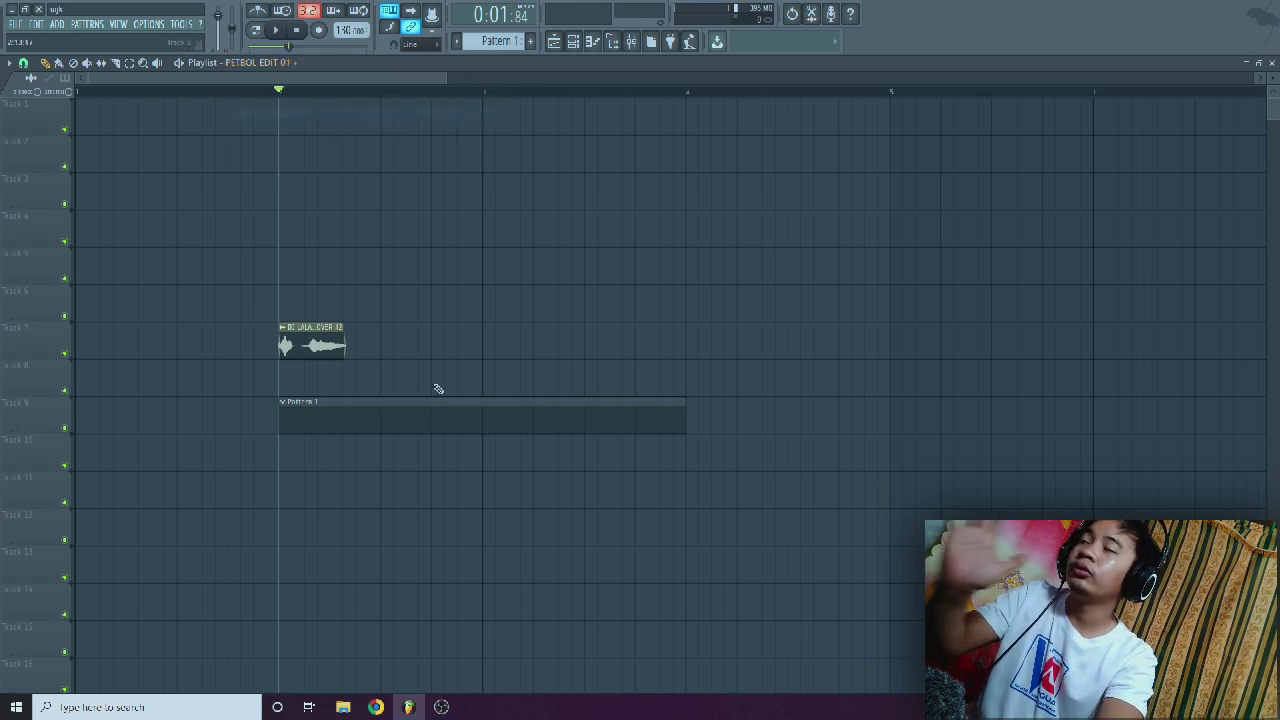
click(281, 502)
key(space)
key(space)
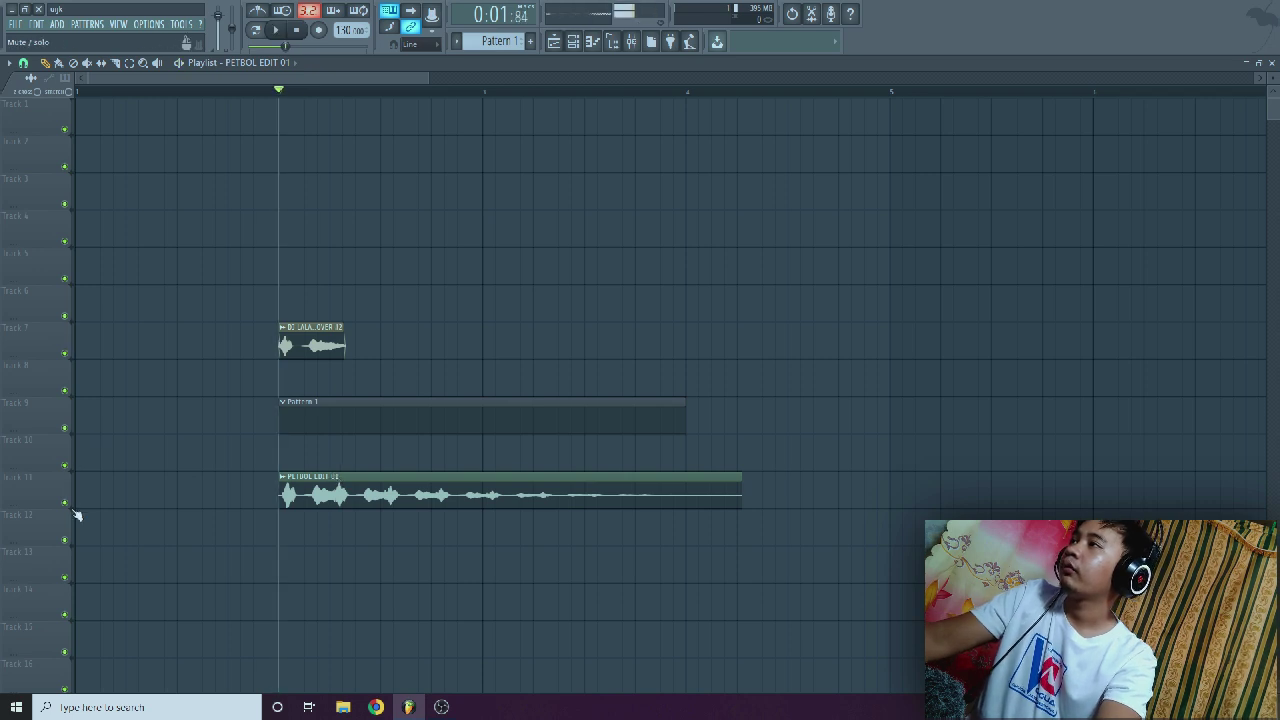
Move the rendered delay clip to Track 7 at 4:01:00 and play both delay versions in sequence
drag(388, 490, 795, 321)
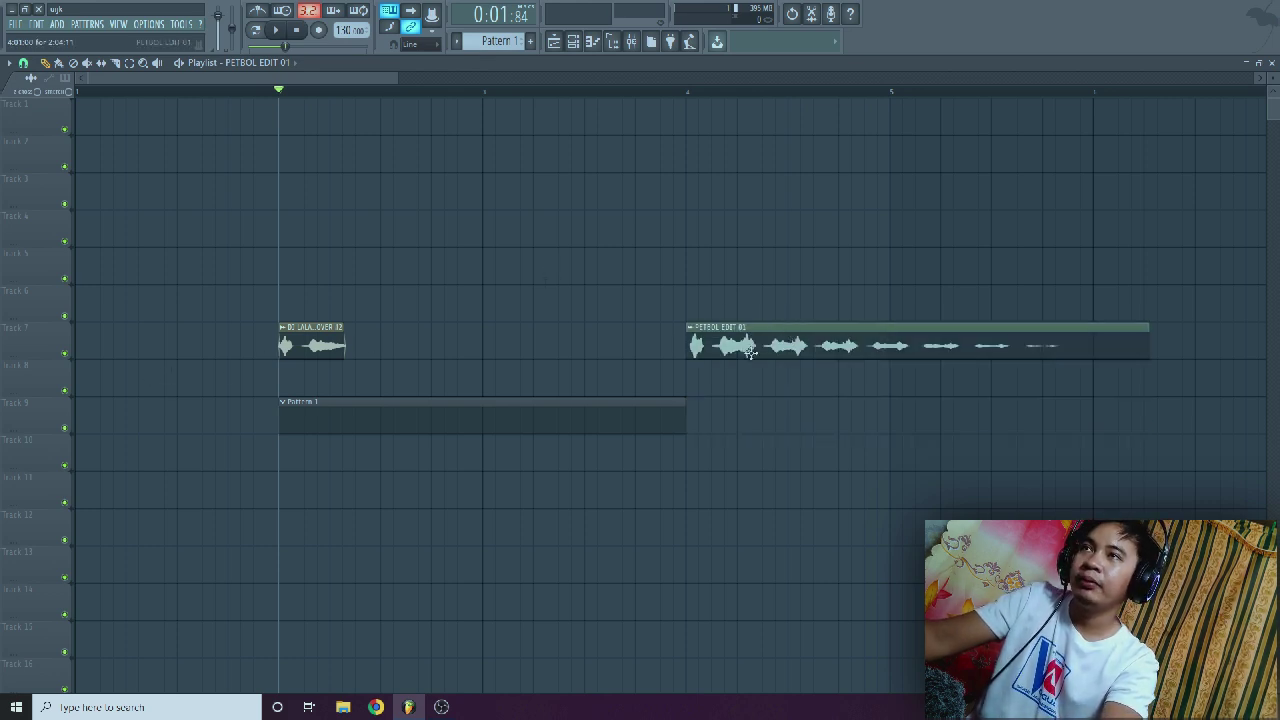
key(space)
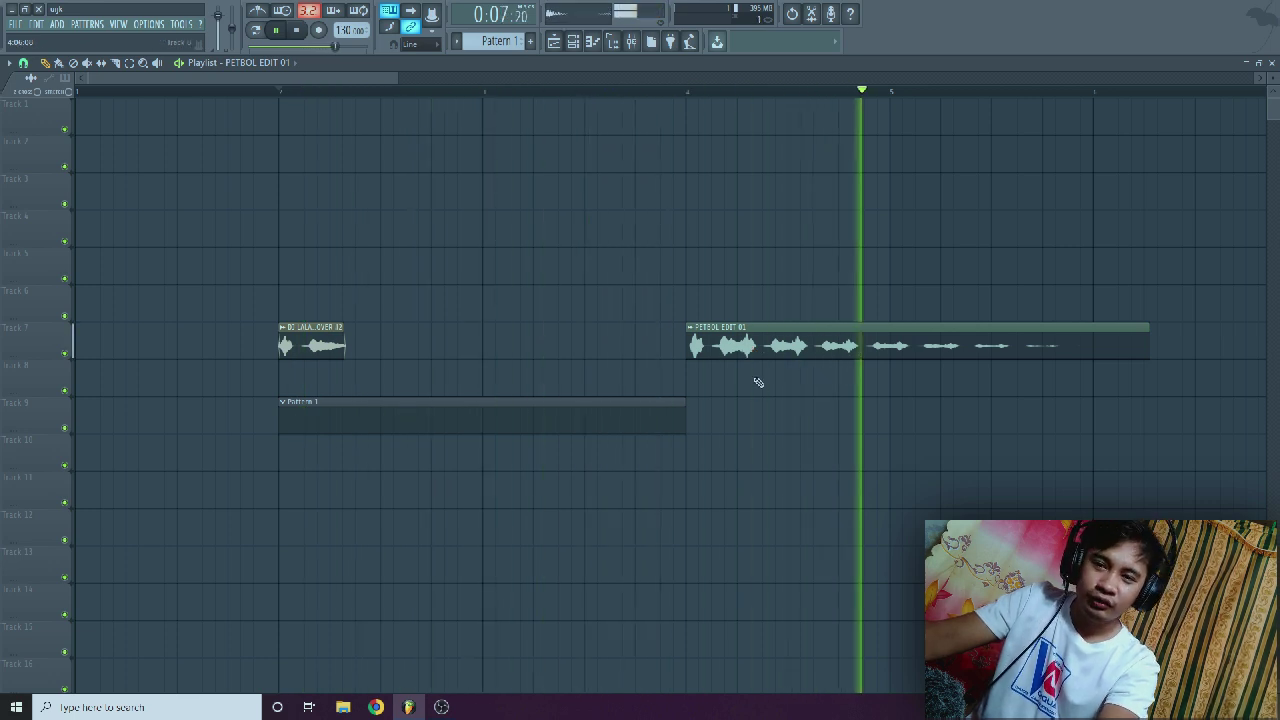
key(space)
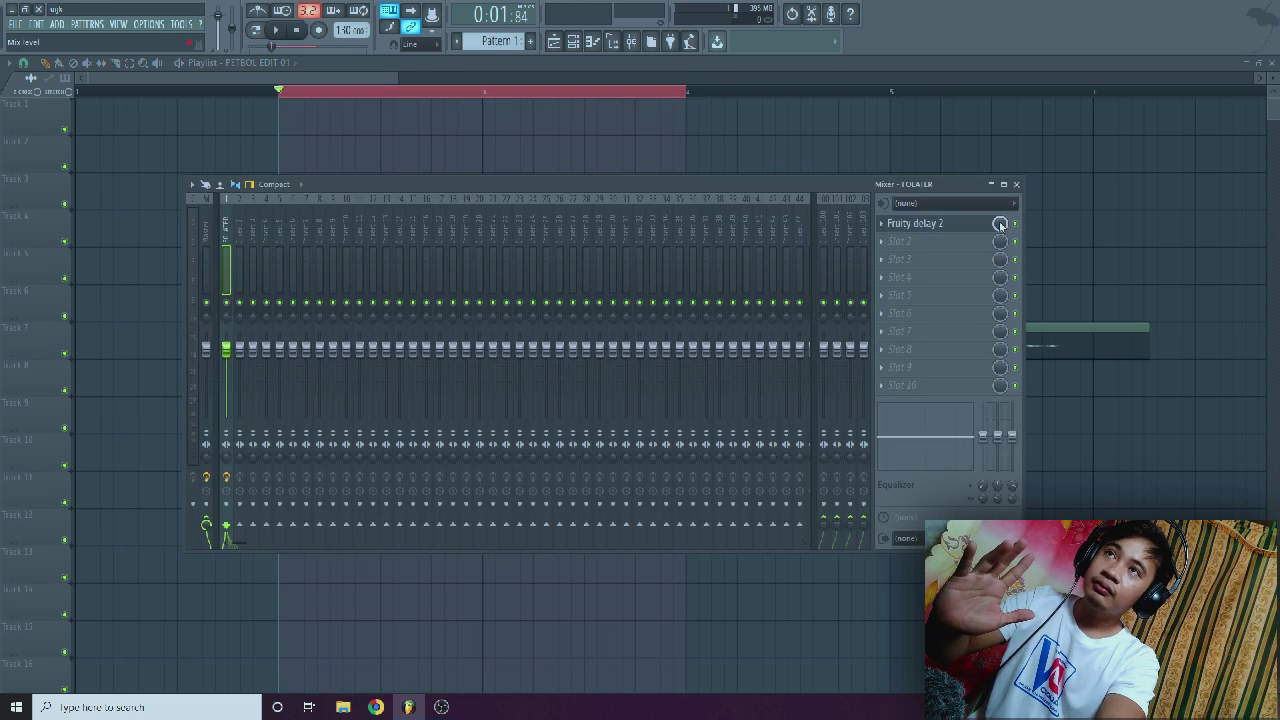
Set the Fruity Delay 2 mix level on the FOLATER insert to 50% and play back the selected range
drag(1001, 225, 1001, 260)
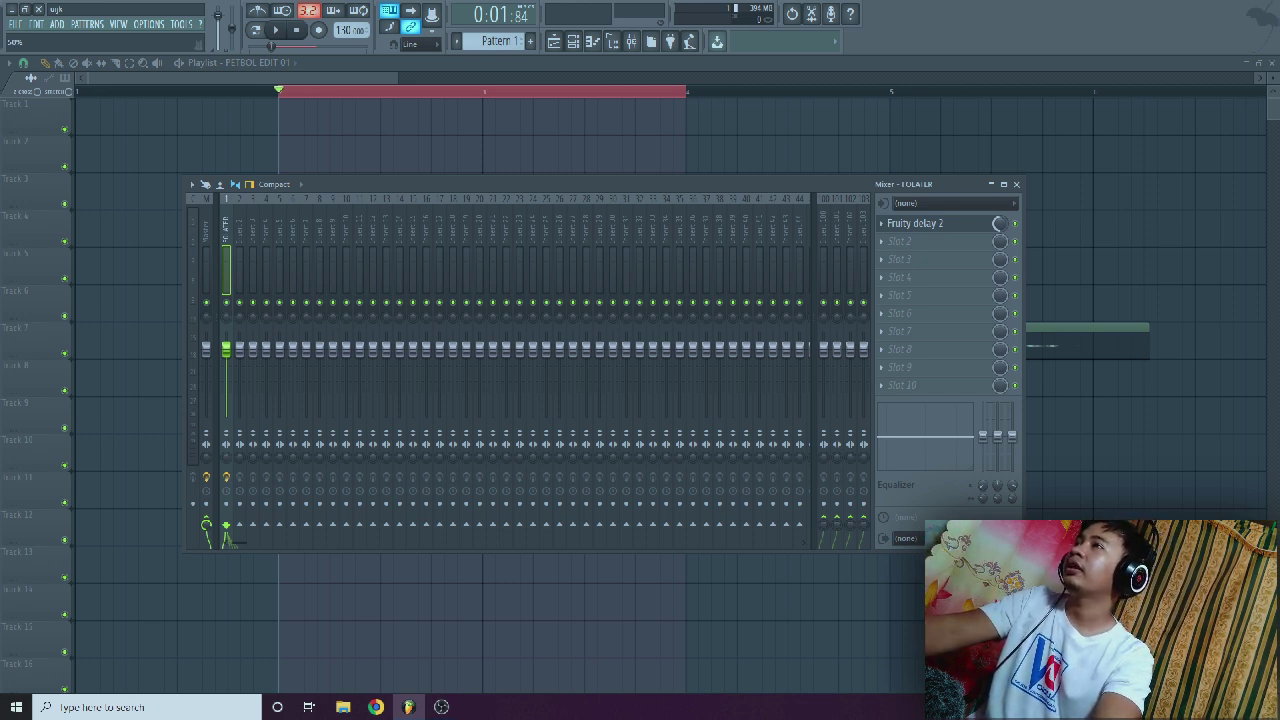
key(F9)
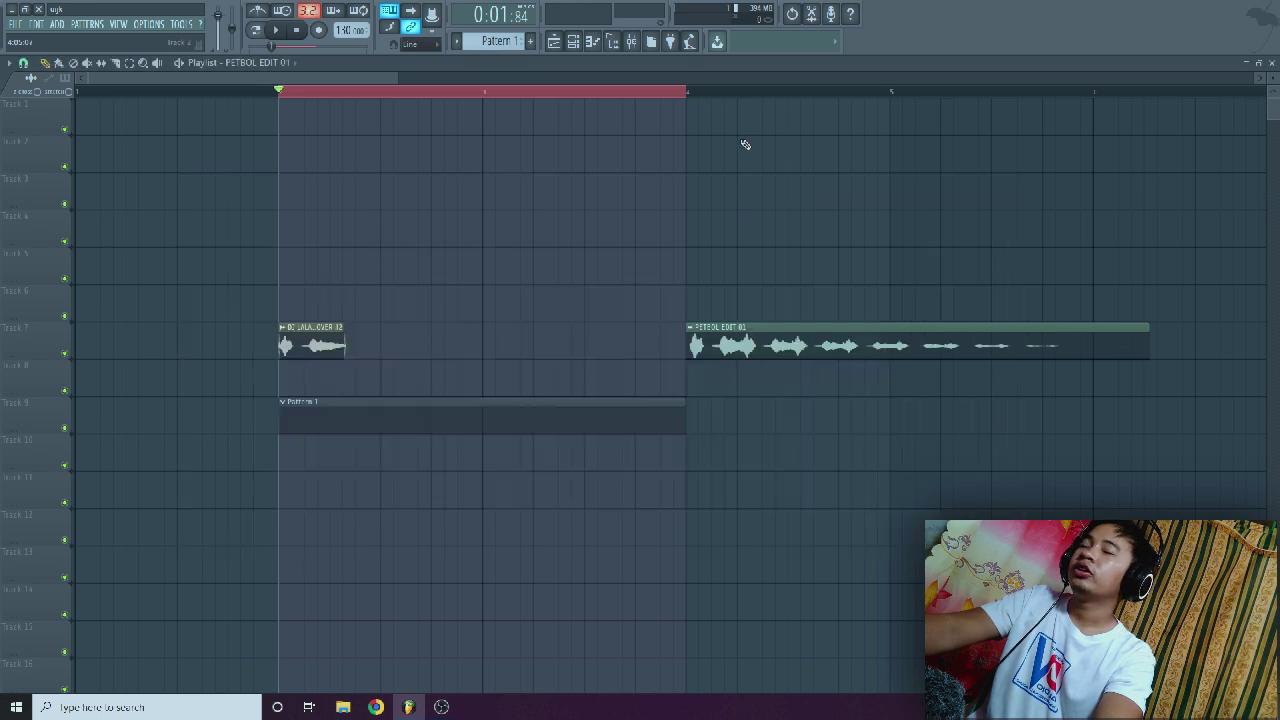
key(space)
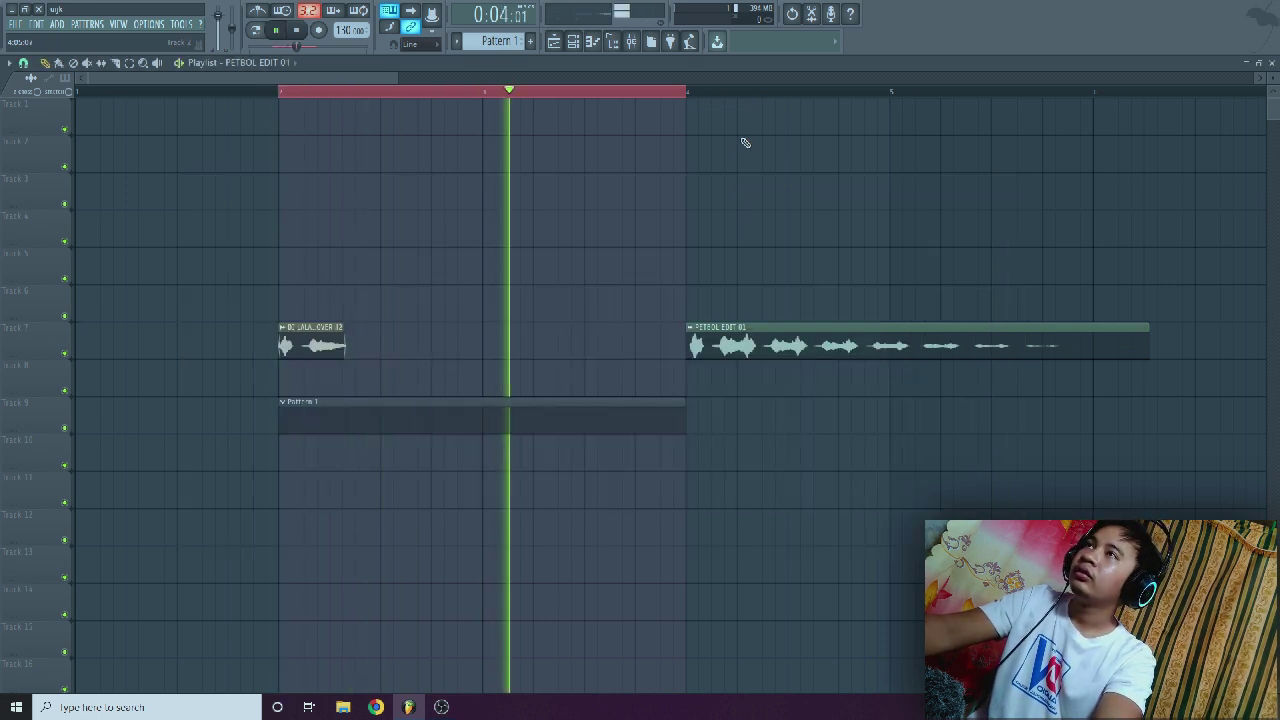
key(space)
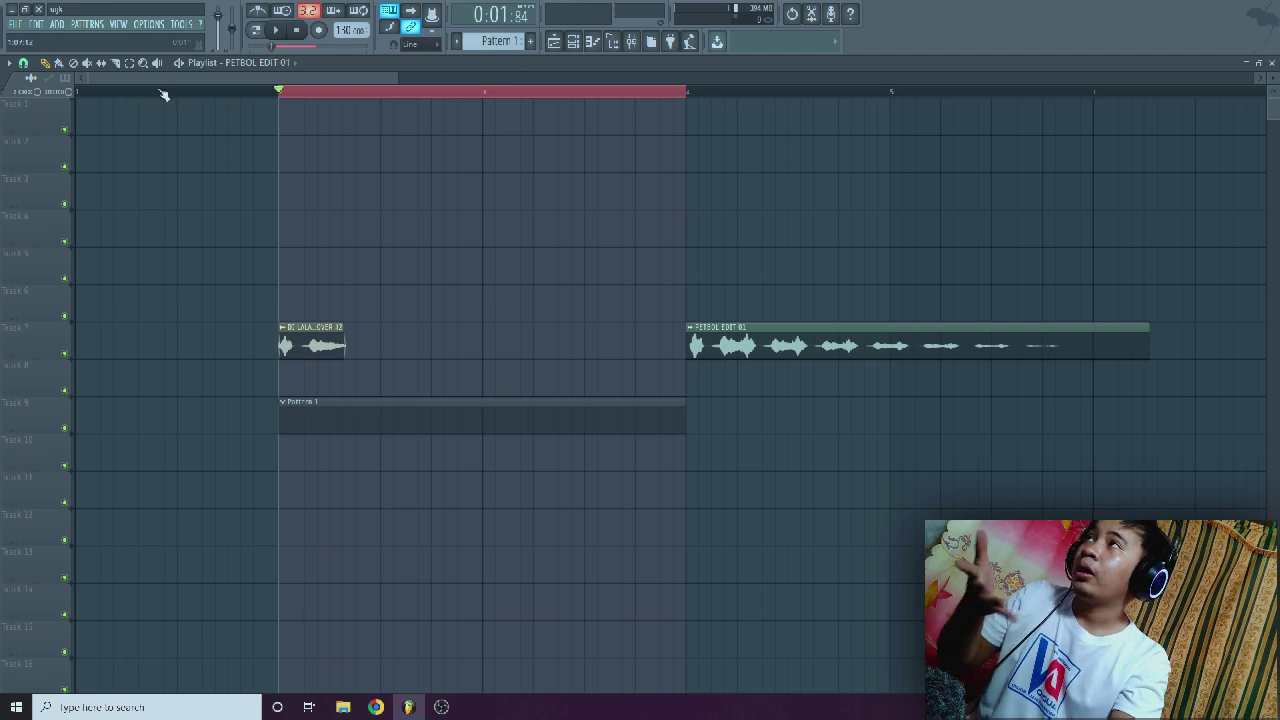
click(18, 23)
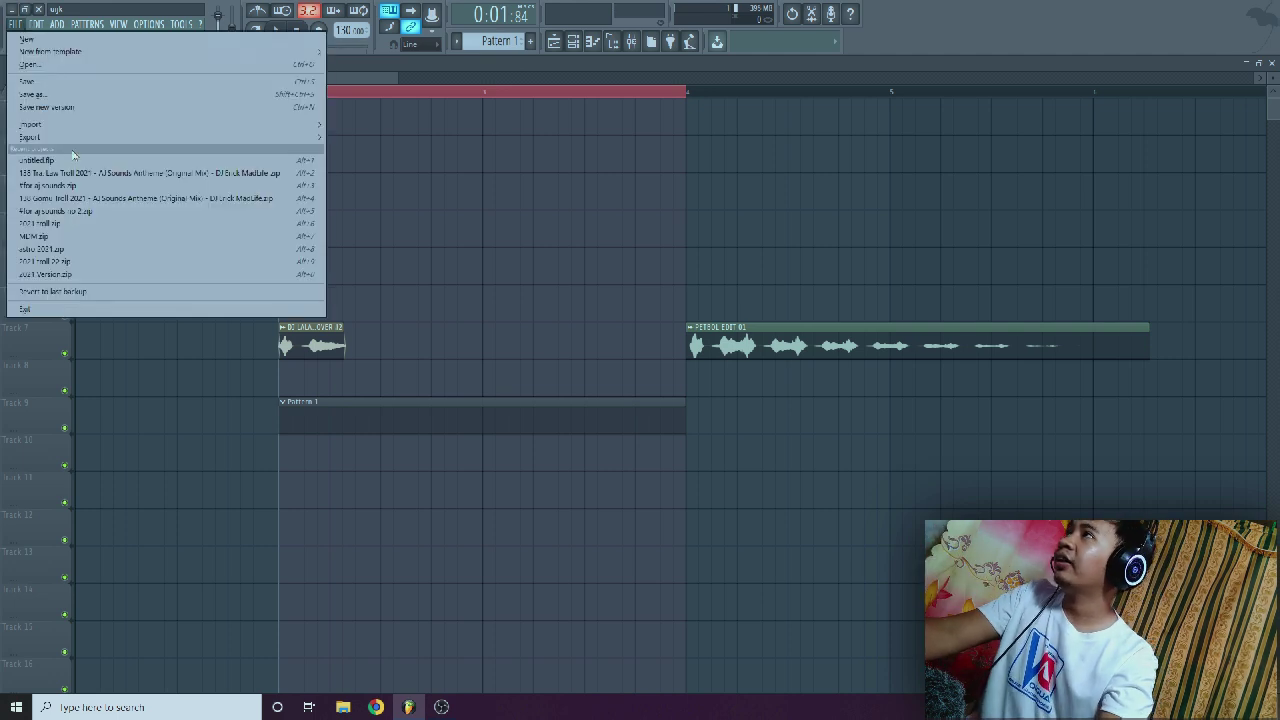
click(746, 259)
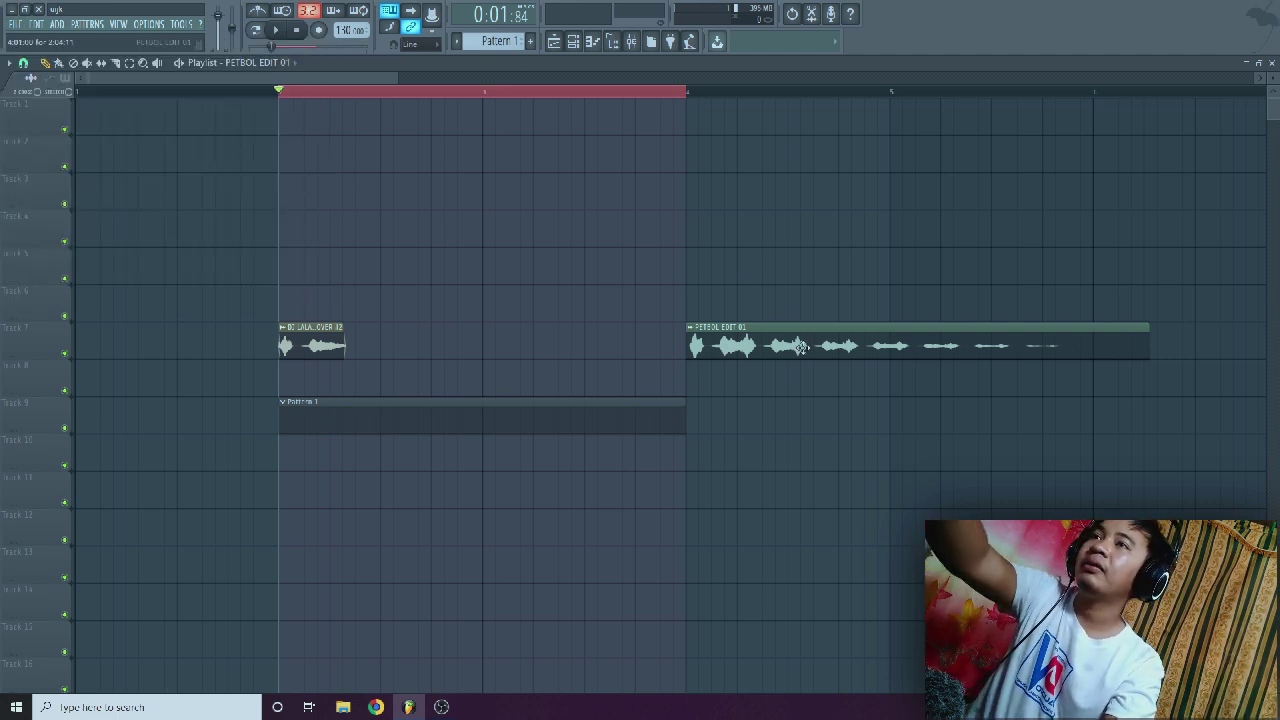
Export the selected playlist range as an MP3 on the Desktop, changing the existing delay file's number to 02 for the new name
click(18, 23)
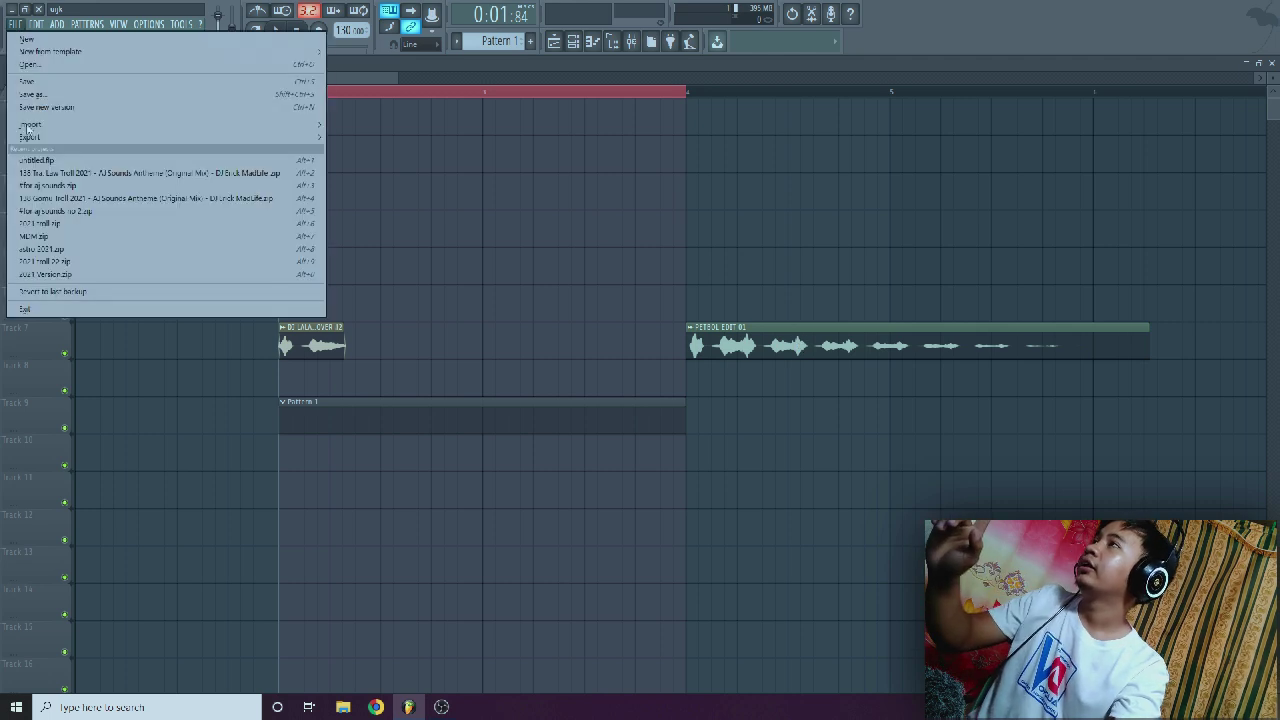
mouse_move(37, 138)
click(355, 162)
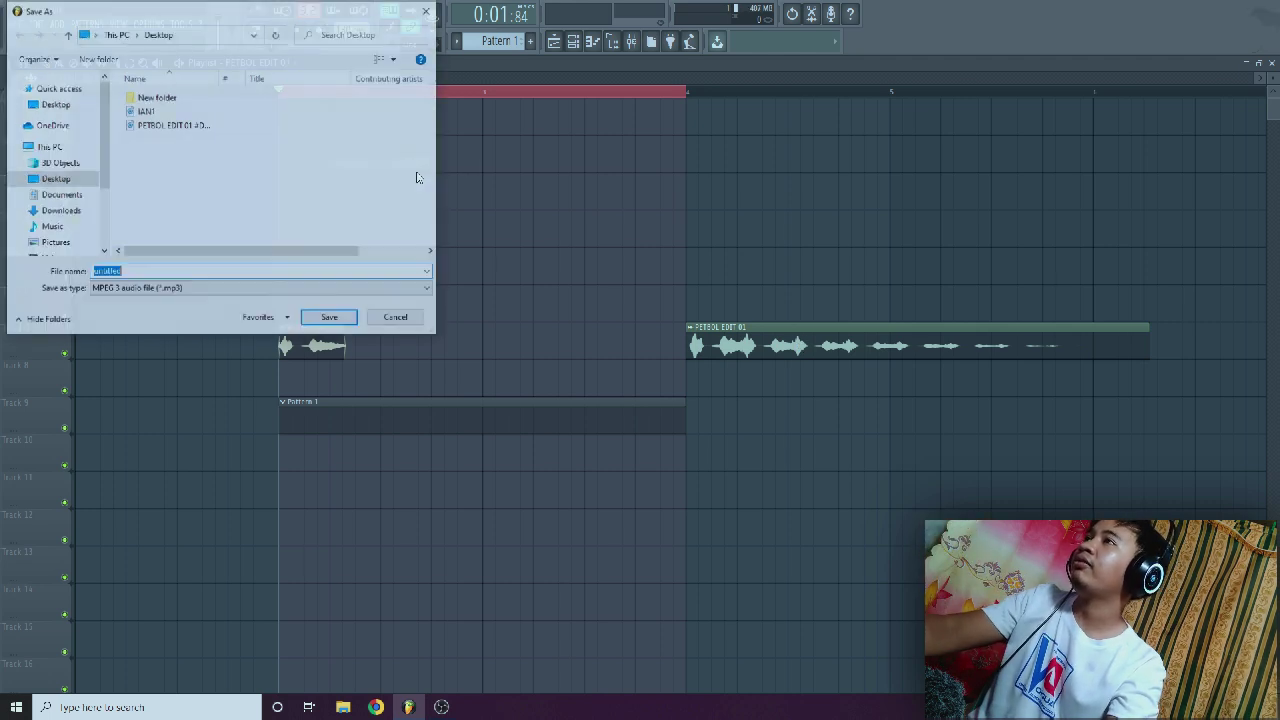
click(183, 125)
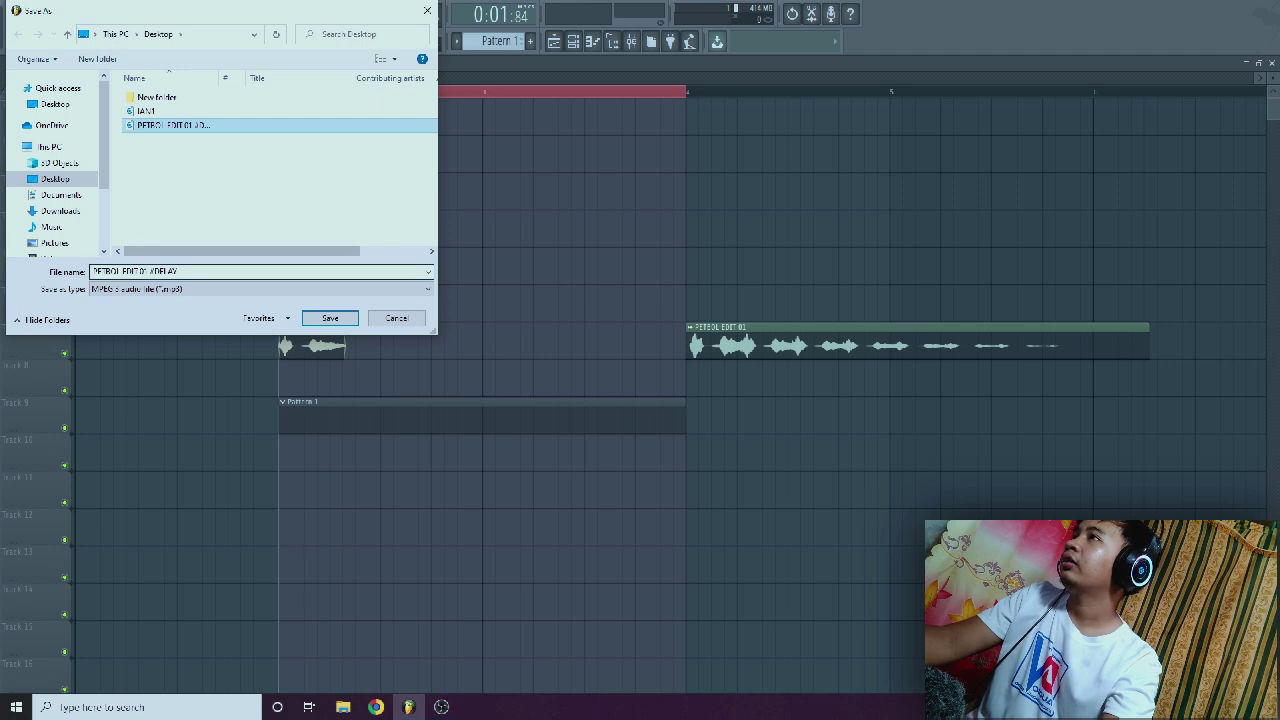
click(148, 273)
click(149, 272)
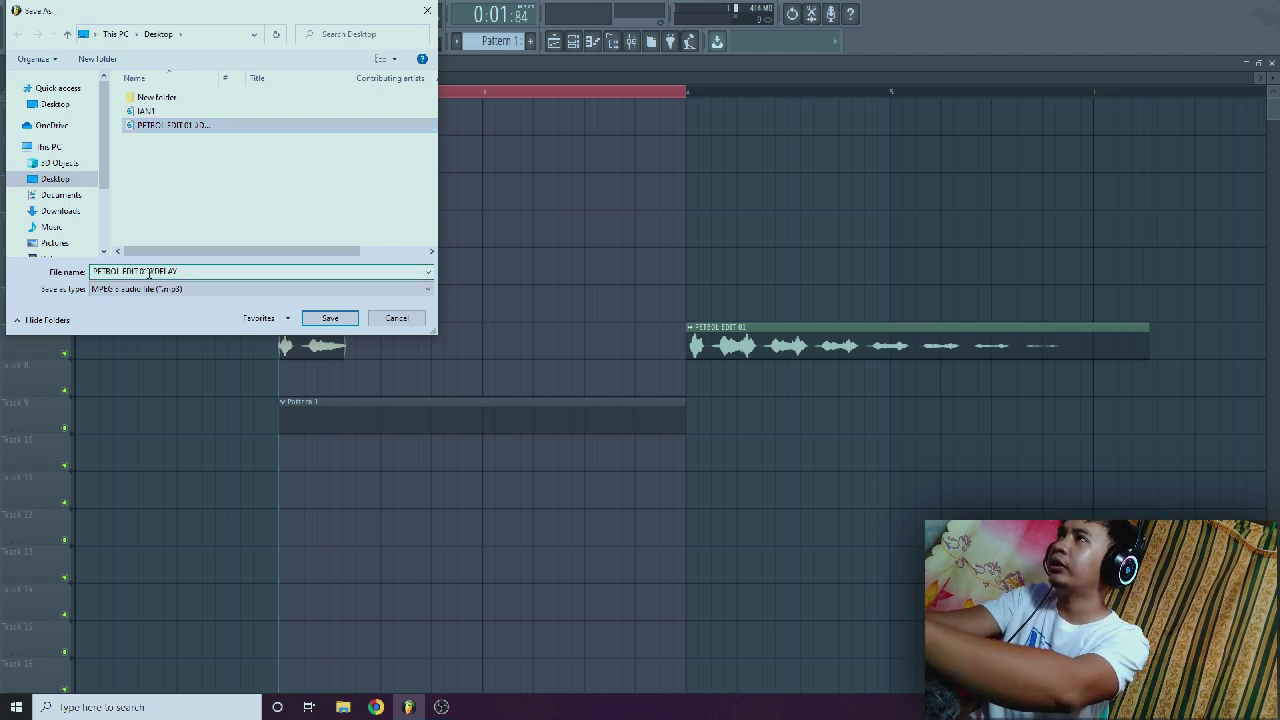
key(BackSpace)
text(2)
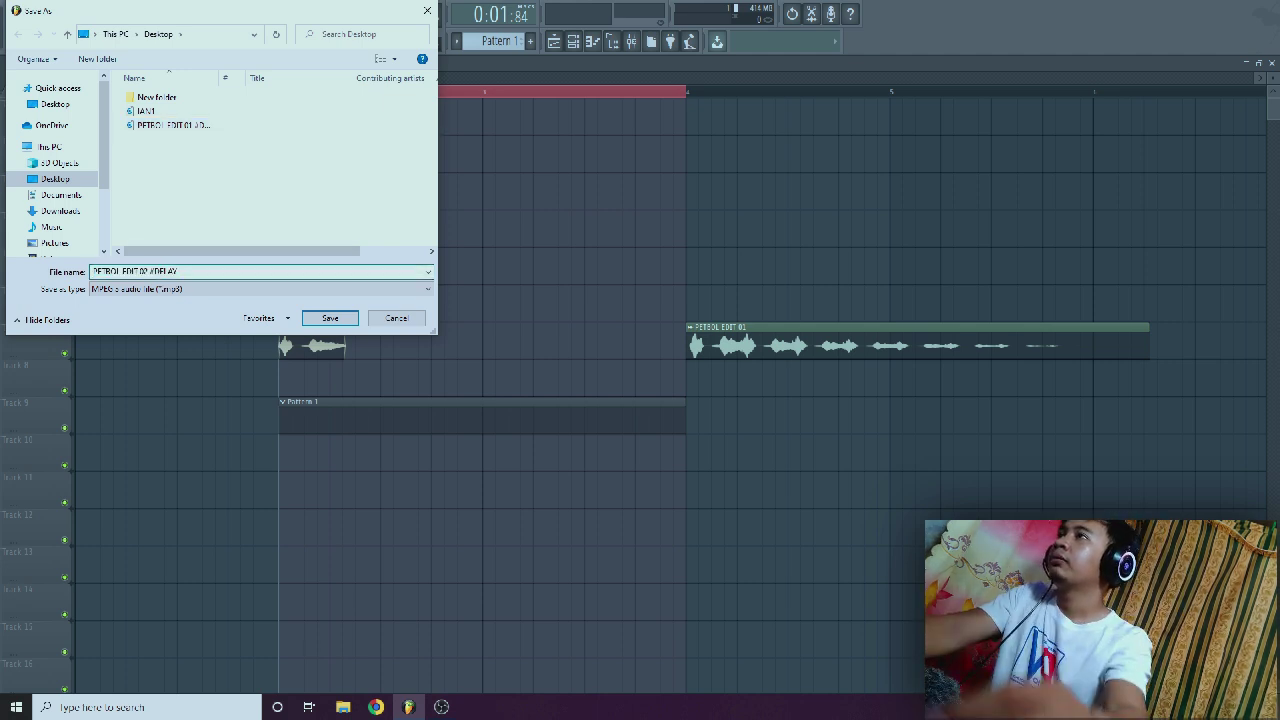
key(ctrl+a)
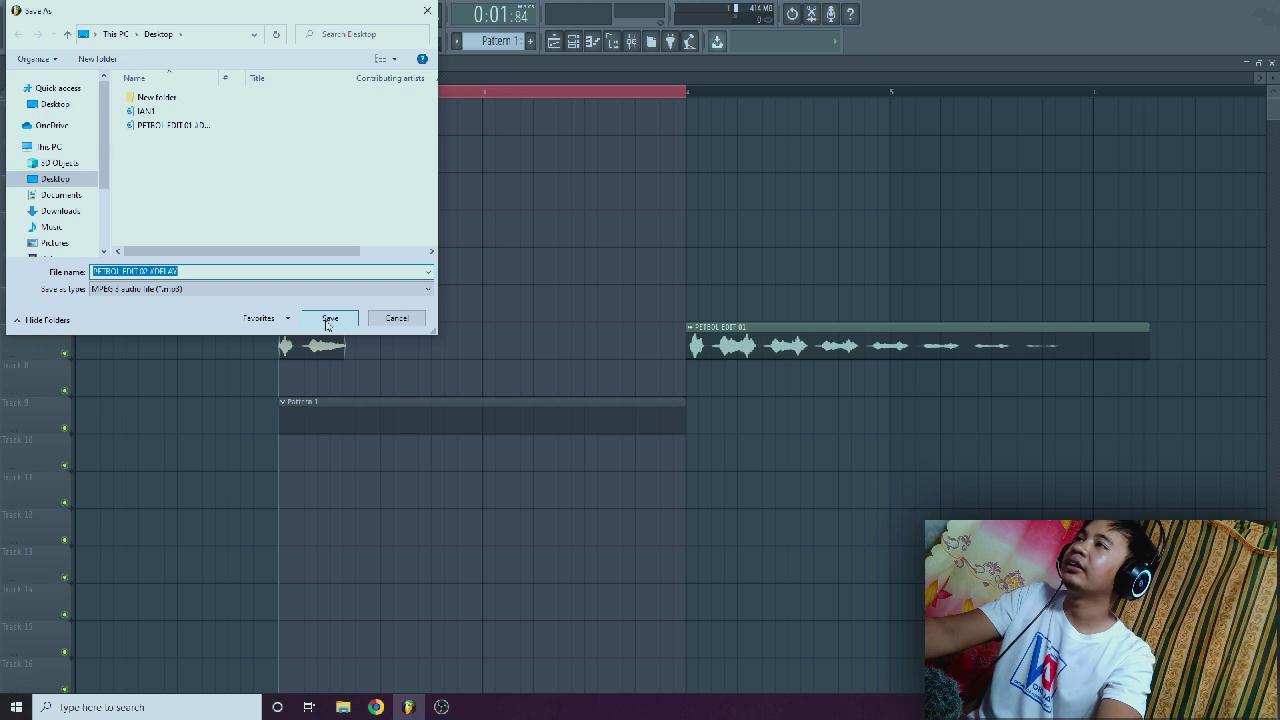
click(329, 318)
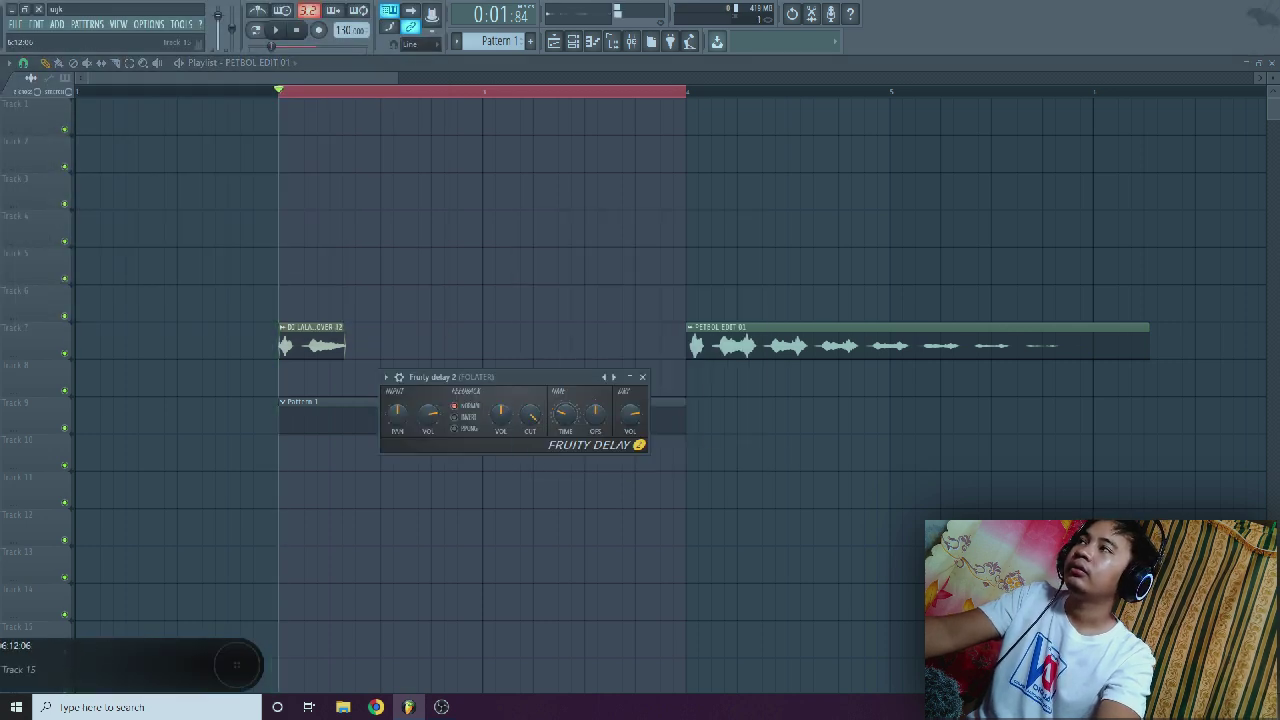
Close the Fruity Delay 2 window and place the rendered PETBOL EDIT 02 clip on Track 11 at bar 4
click(408, 707)
drag(42, 430, 772, 470)
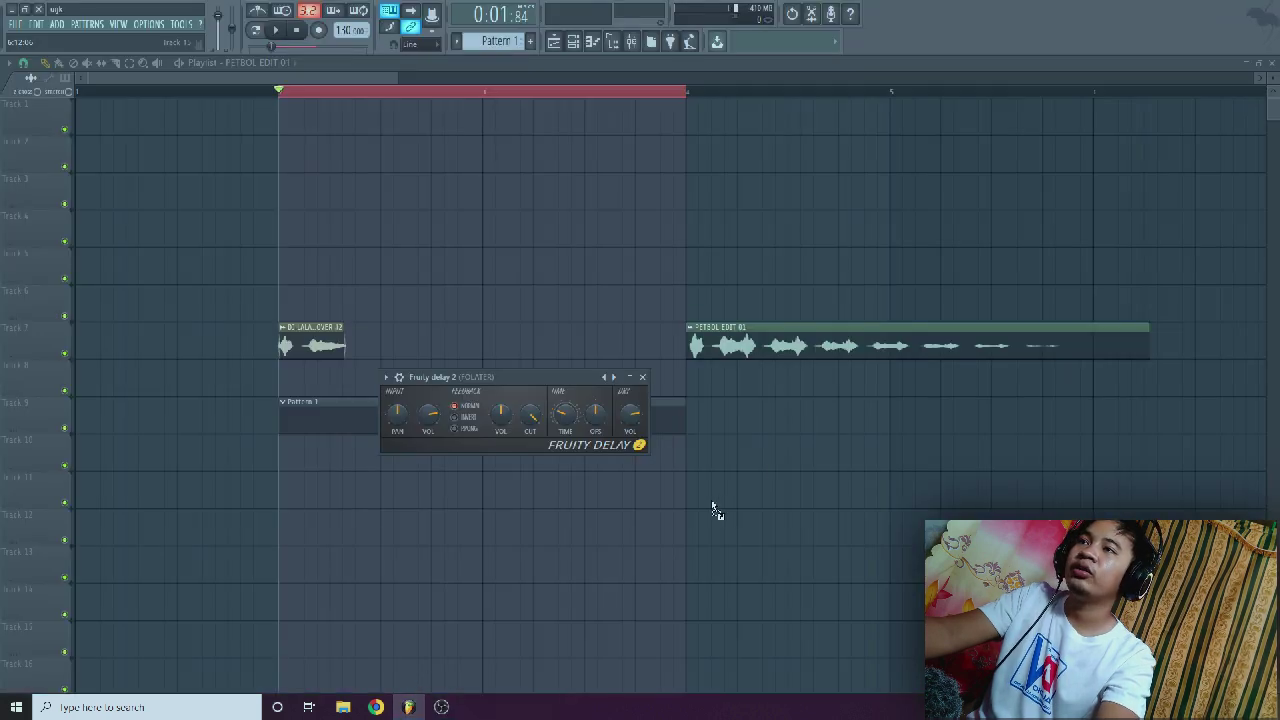
drag(686, 492, 690, 497)
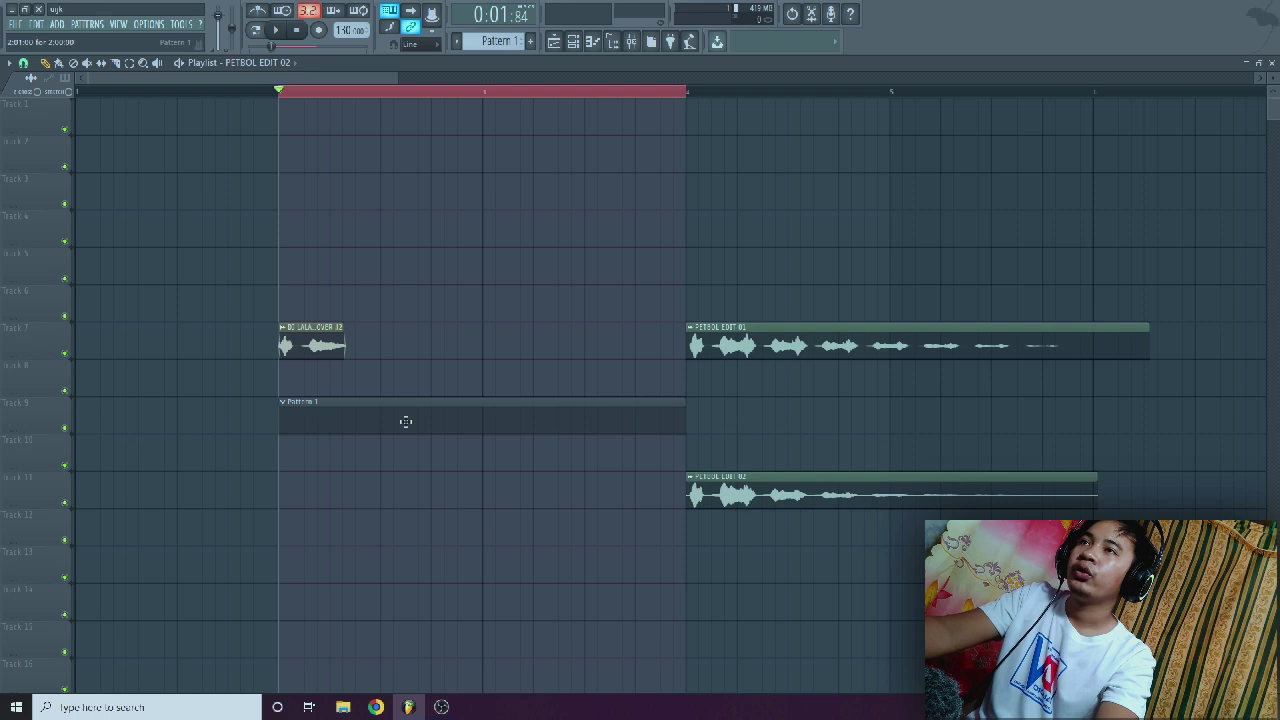
Move the PETBOL EDIT 02 clip to bar 6 on Track 10 and the PETBOL EDIT 01 clip to bar 8 on Track 9
scroll(600, 440, down, 3)
scroll(640, 450, up, 3)
scroll(652, 450, down, 1)
drag(400, 486, 757, 449)
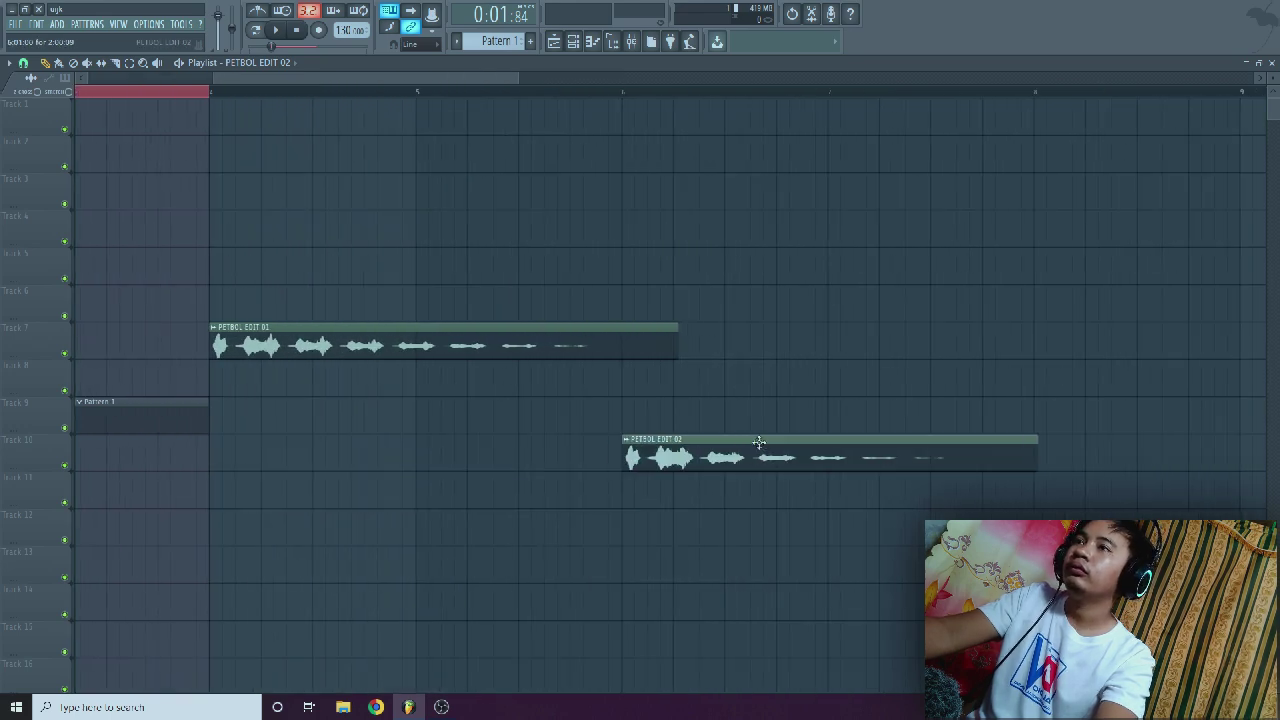
drag(350, 329, 1168, 405)
scroll(1000, 411, down, 2)
scroll(780, 411, up, 2)
scroll(780, 411, down, 2)
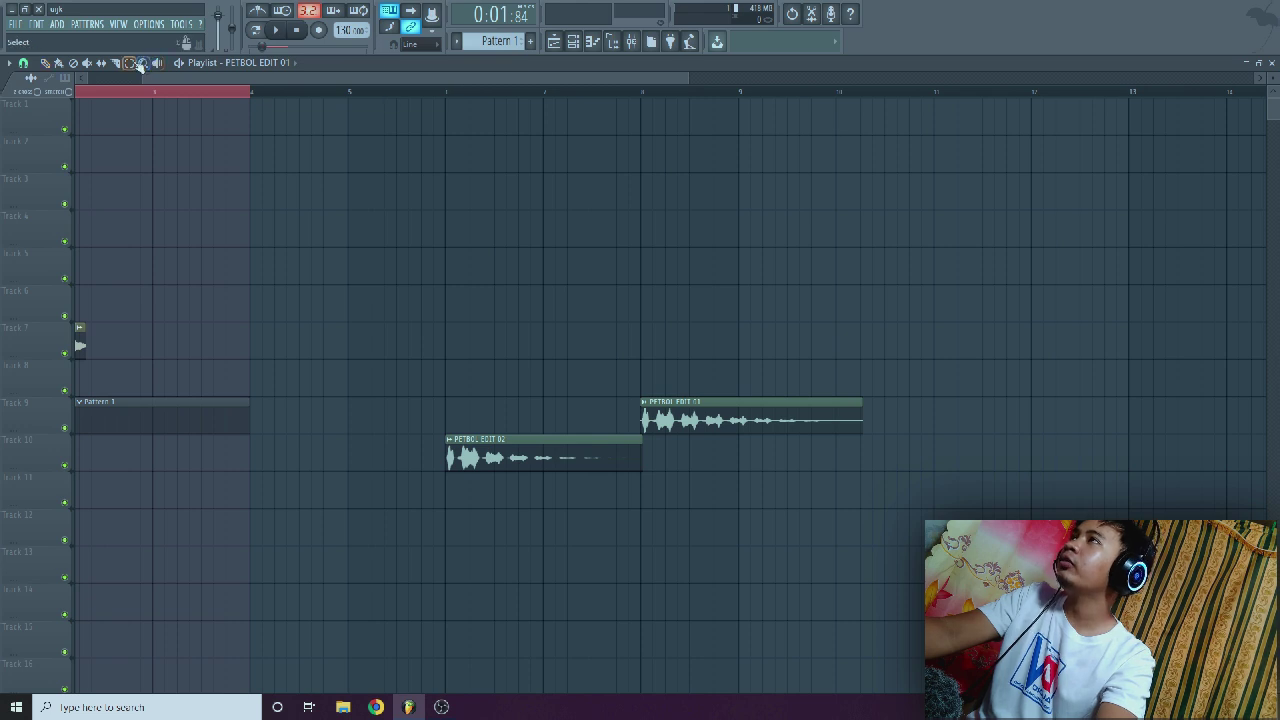
Clear the time selection, set the playback start at bar 6, and move the PETBOL EDIT 02 clip up to Track 9
click(133, 96)
click(452, 92)
scroll(486, 183, up, 2)
drag(510, 437, 510, 393)
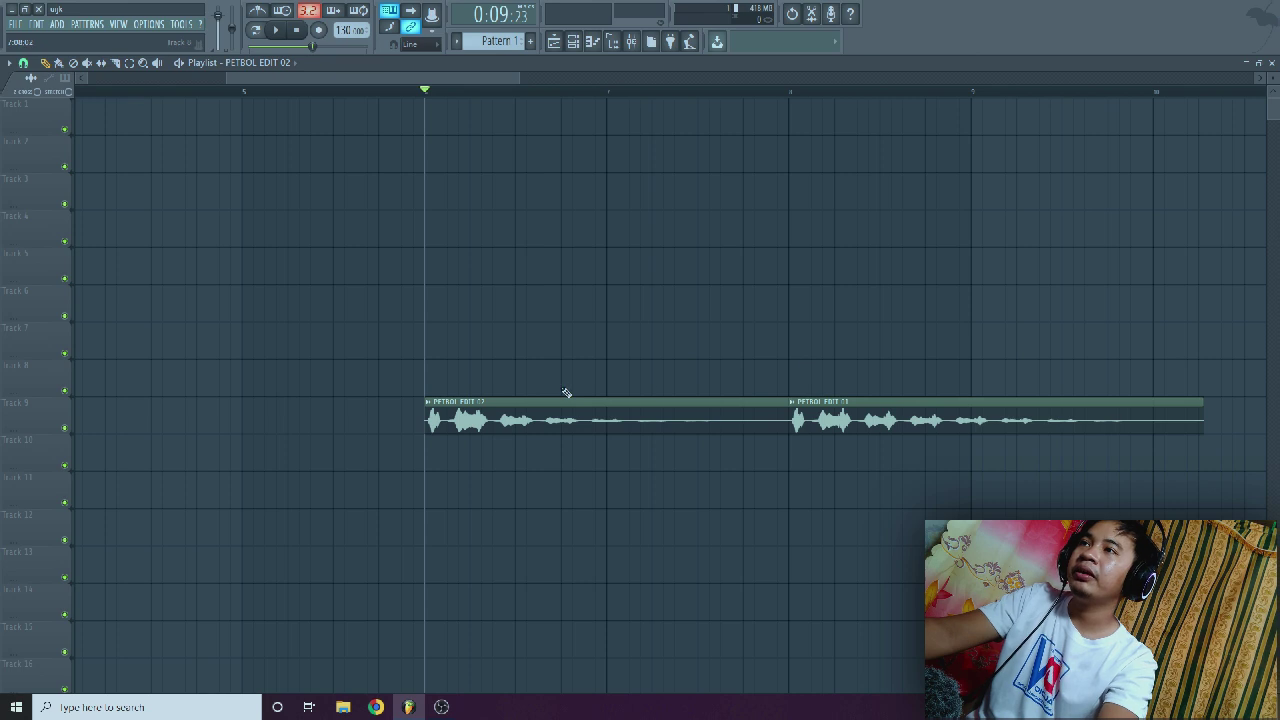
Play back the two rendered delay clips from bars 6 and 8 to compare how they sound
scroll(666, 391, down, 2)
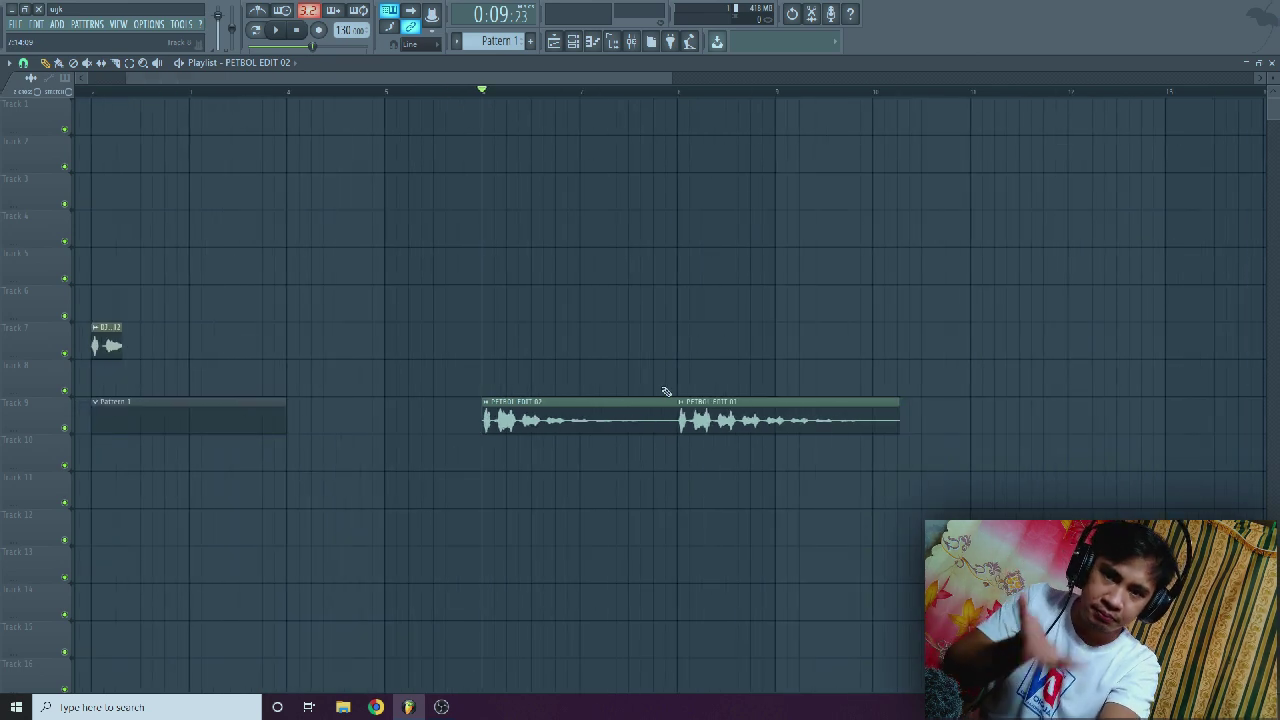
key(space)
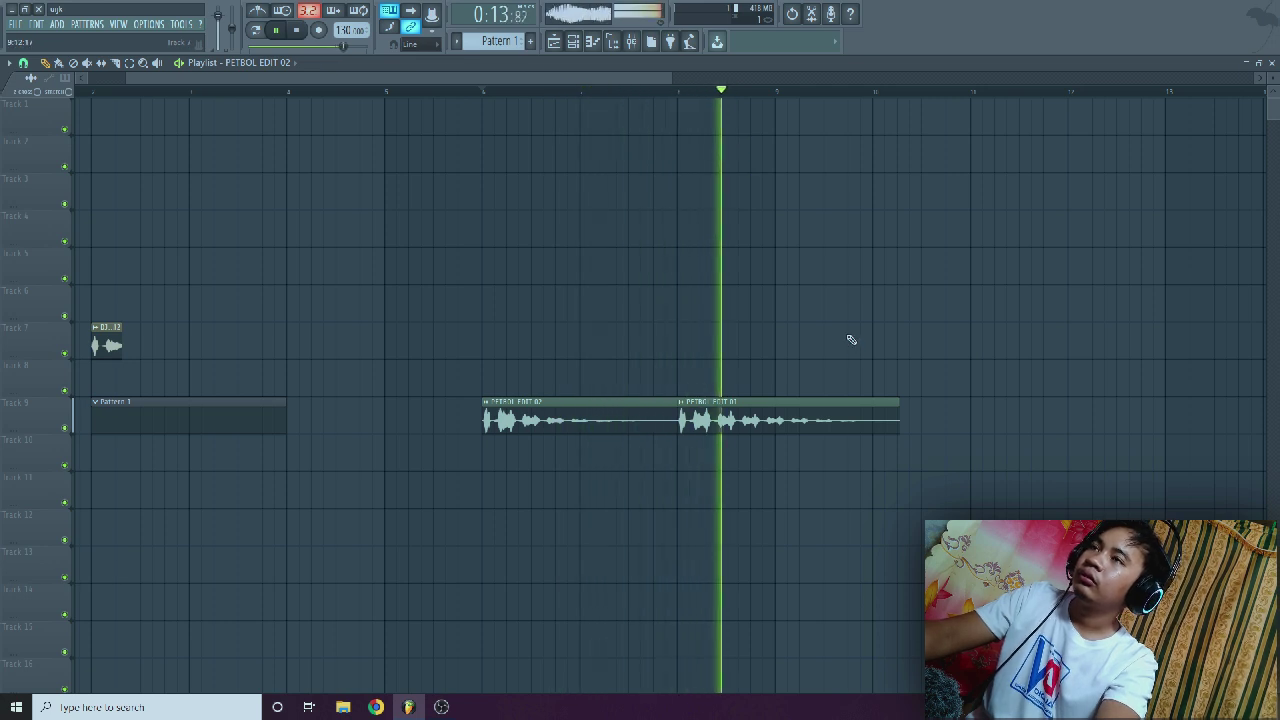
key(space)
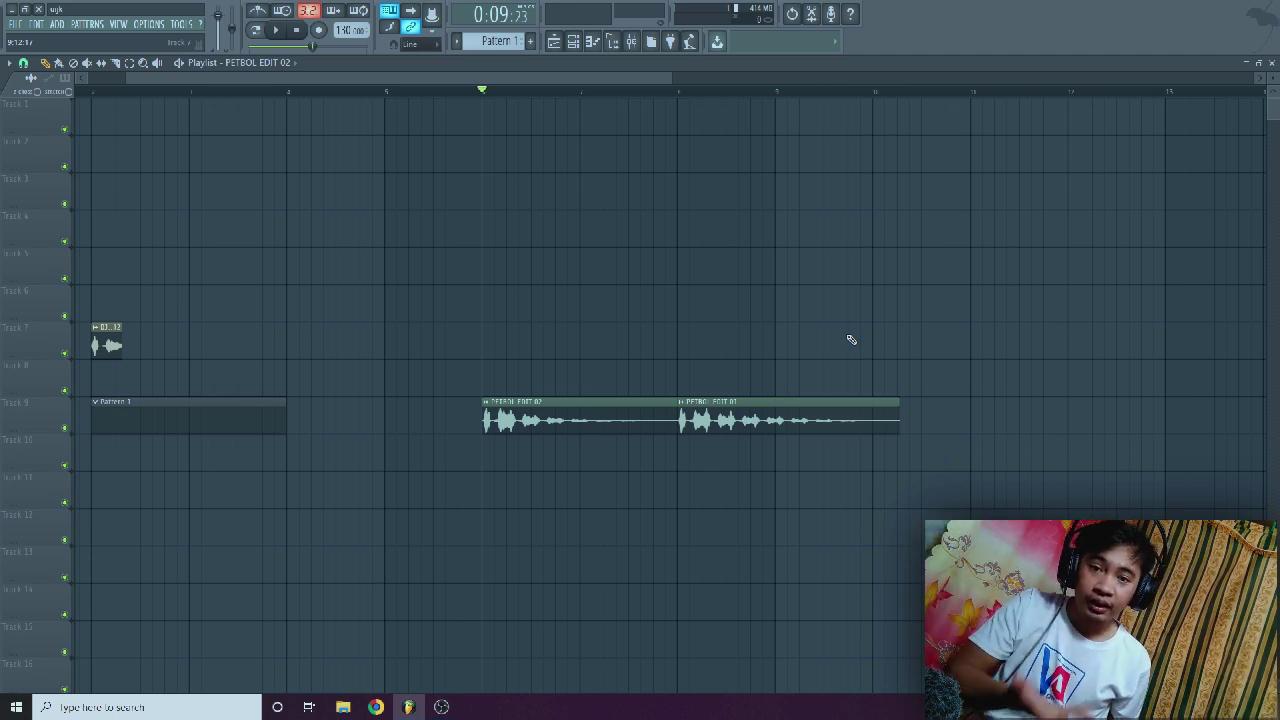
click(677, 90)
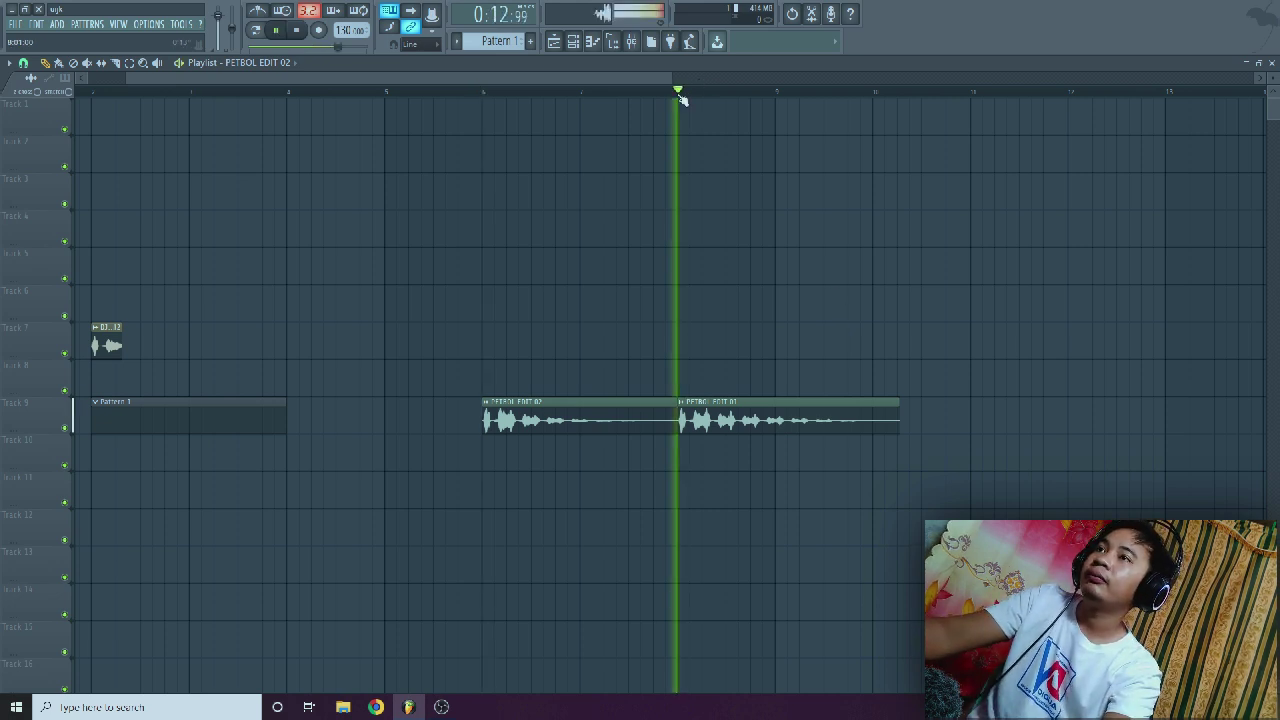
key(space)
click(483, 92)
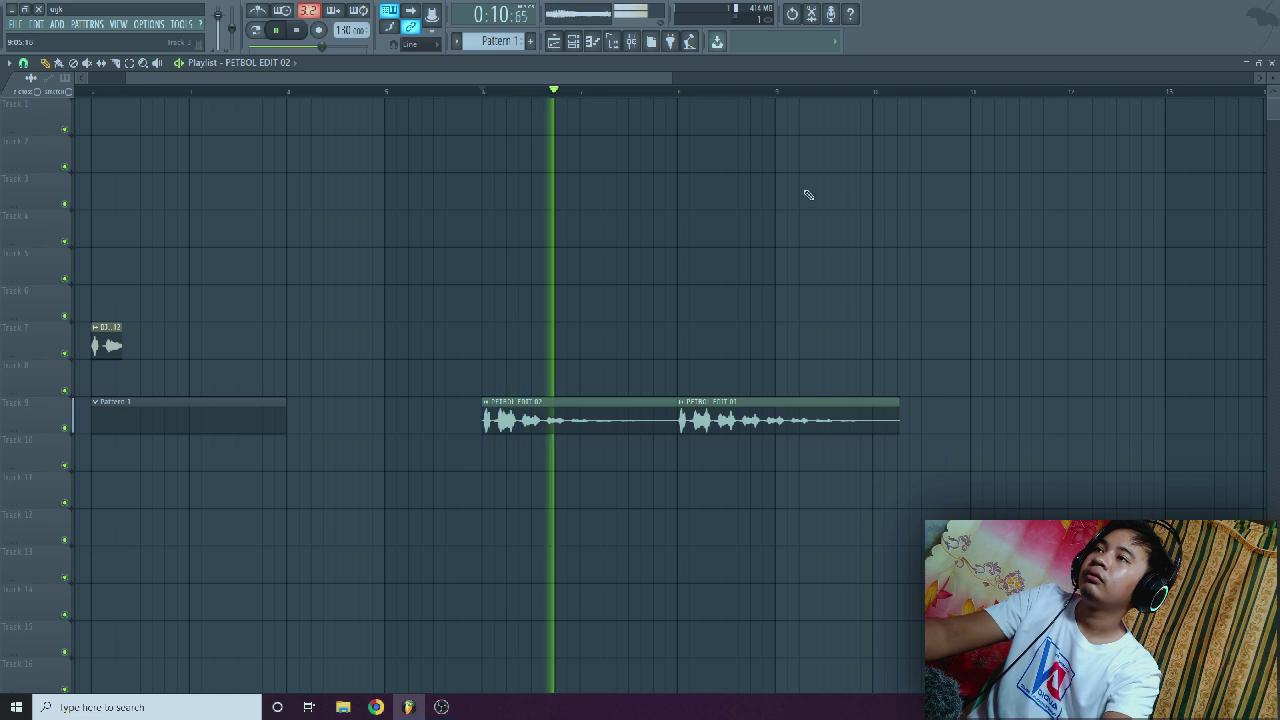
key(space)
Route the original voice-over clip's channel to the Master and play the dry clip from bar 2
scroll(374, 363, up, 3)
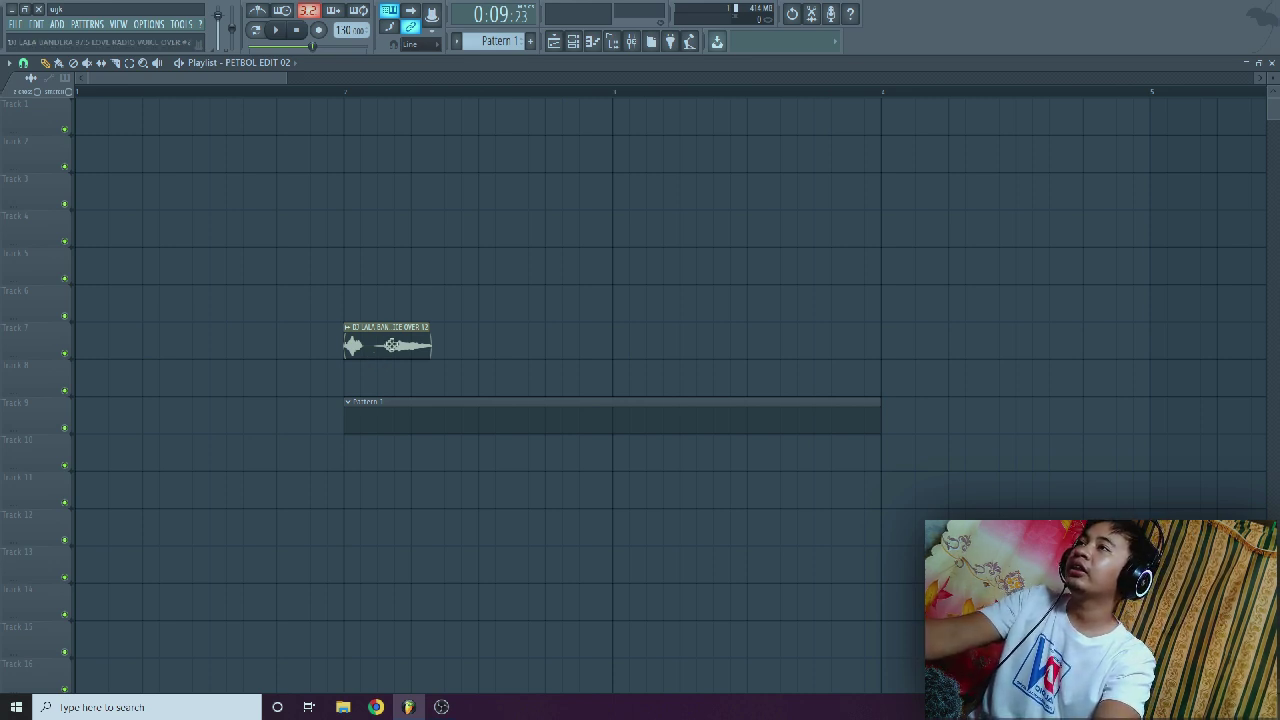
double_click(390, 345)
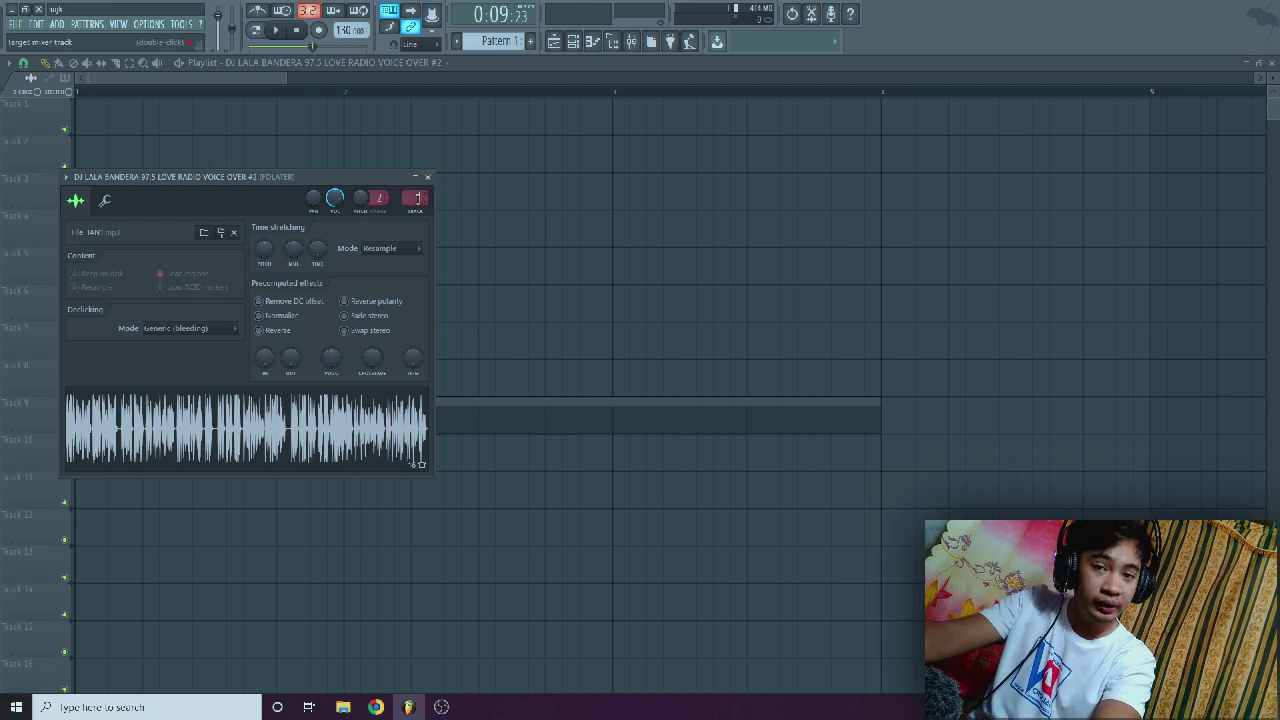
click(428, 177)
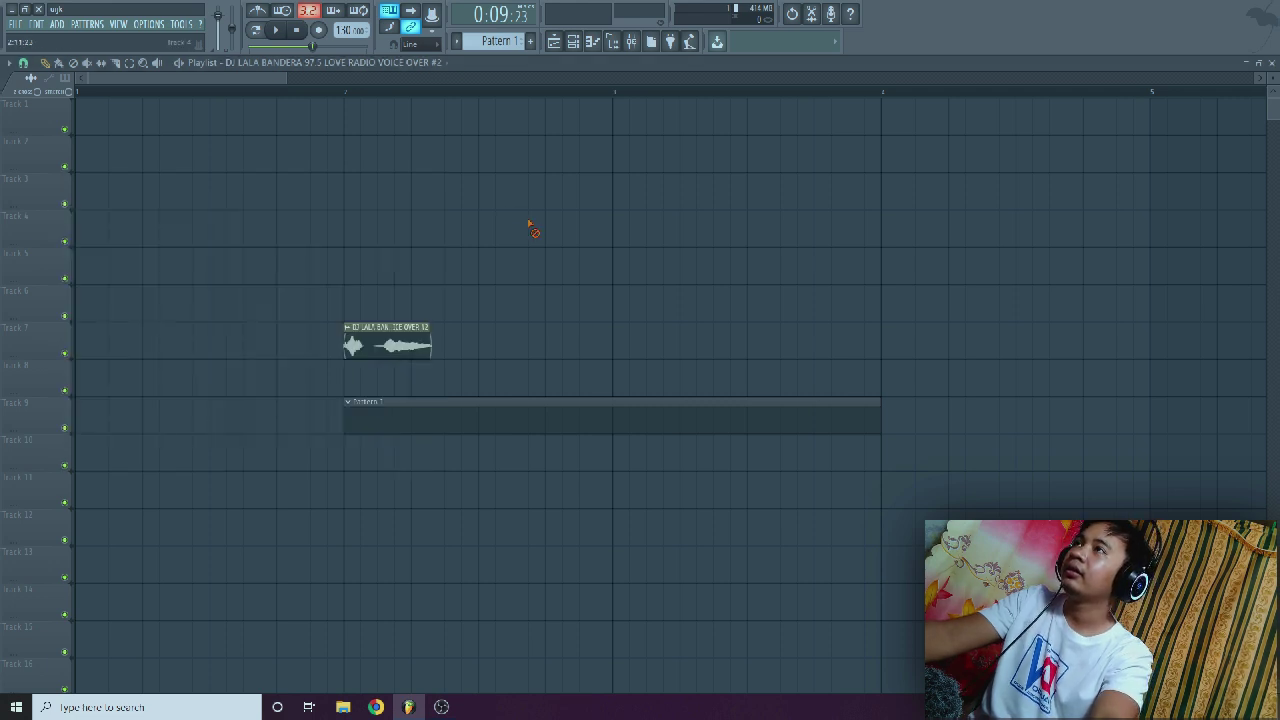
click(347, 92)
key(space)
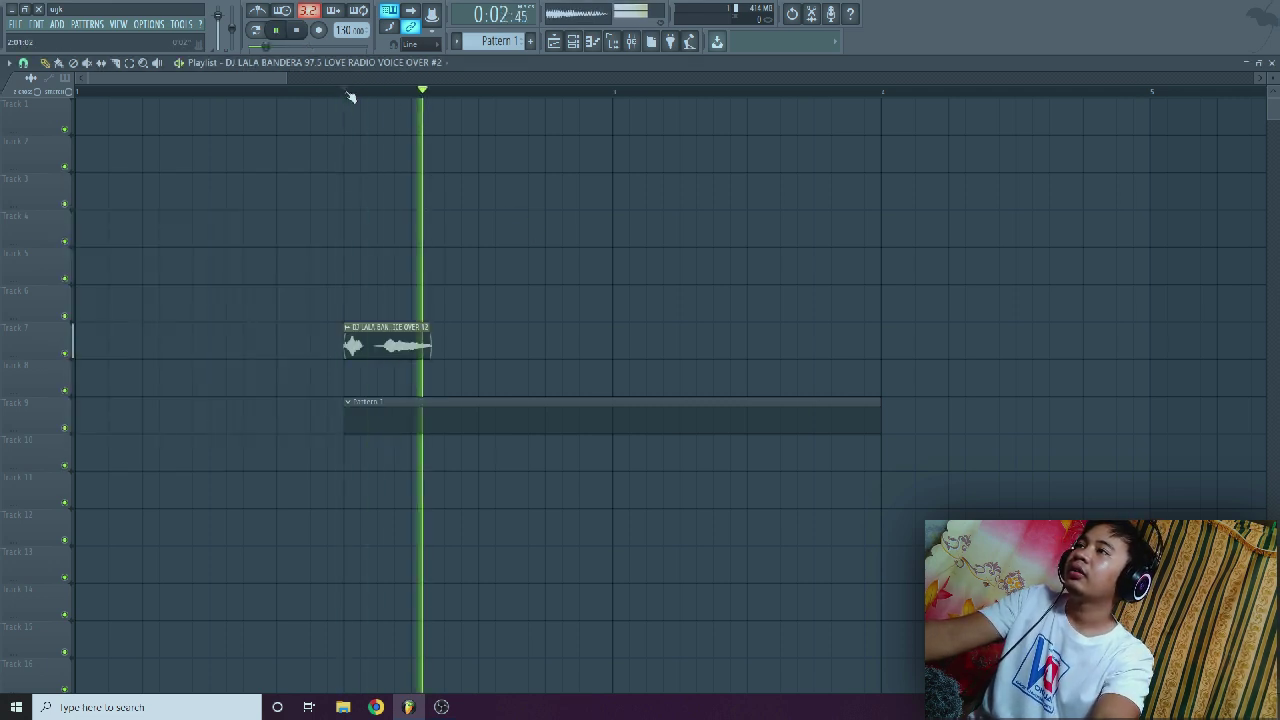
key(space)
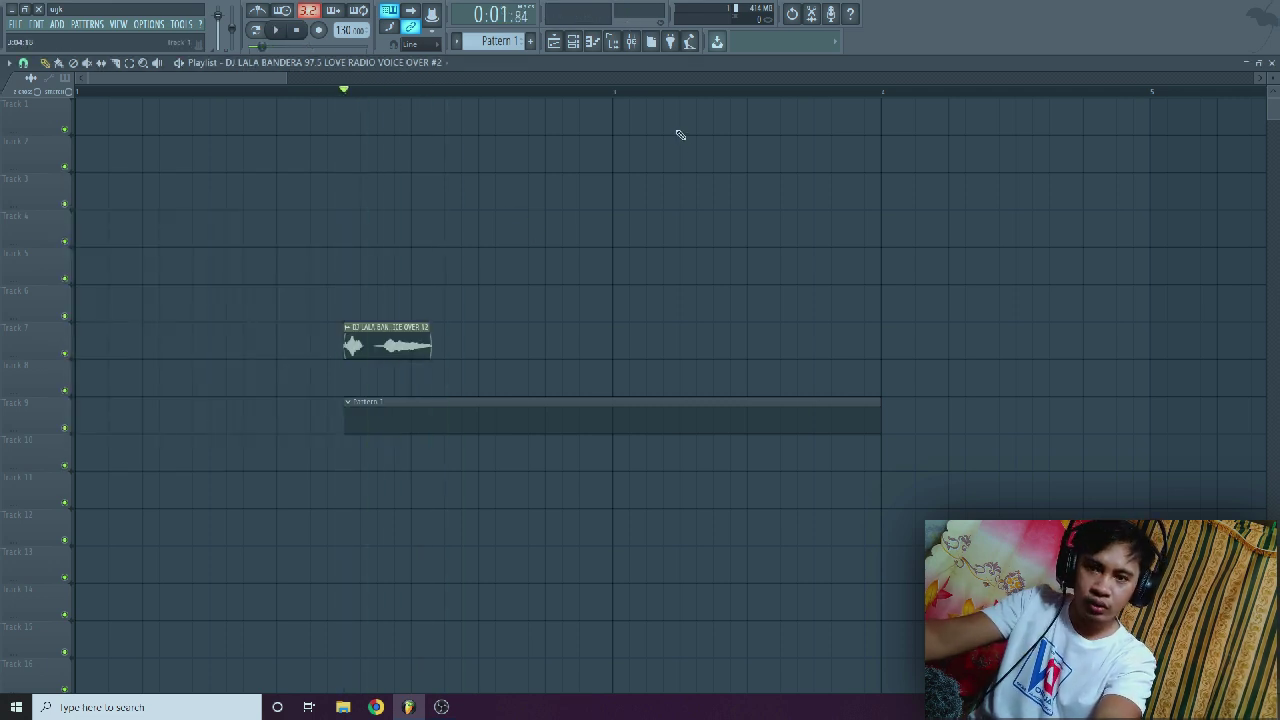
Add a unique copy of the voice clip at 2:05:00, set its channel volume to 61%, and move it to Track 7
click(423, 308)
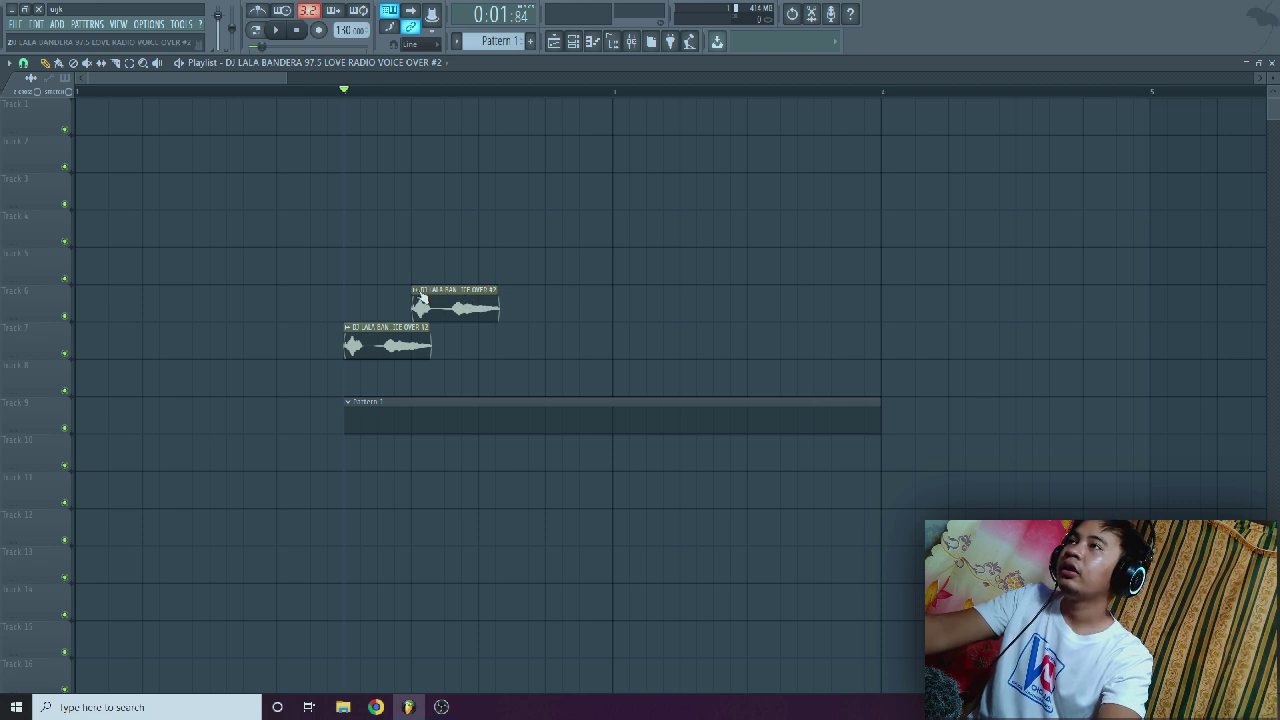
click(420, 293)
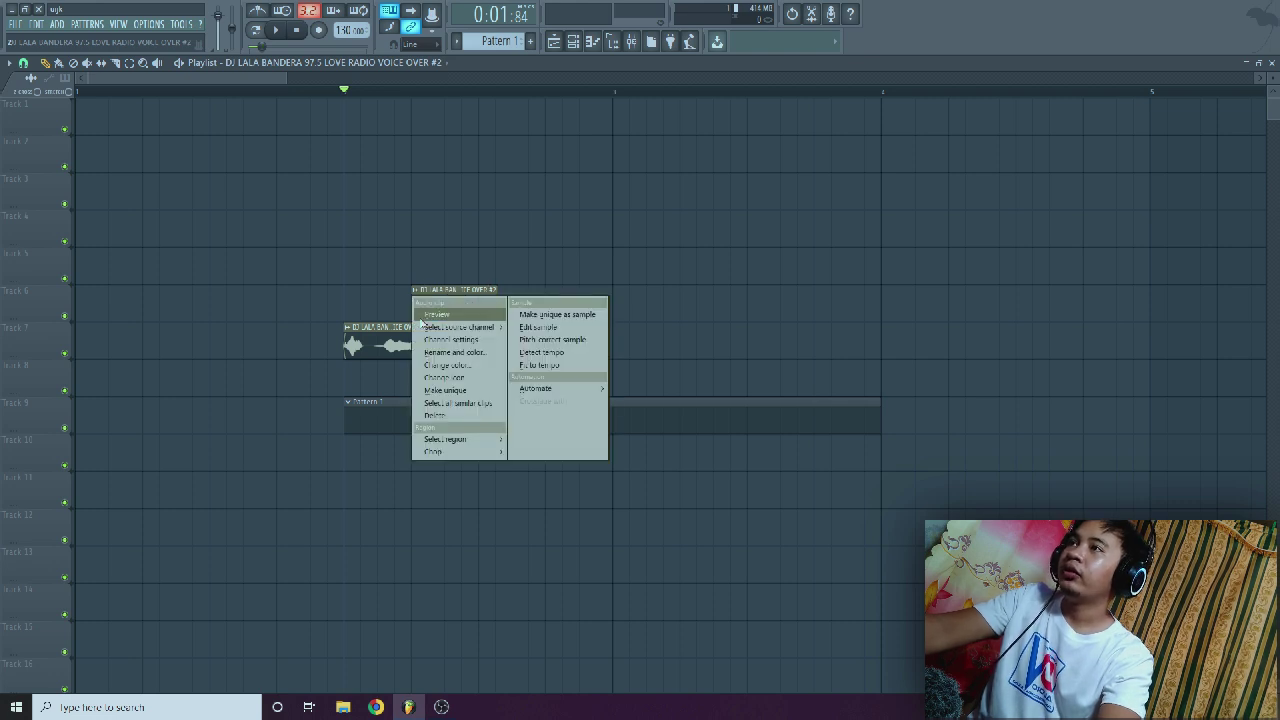
click(428, 393)
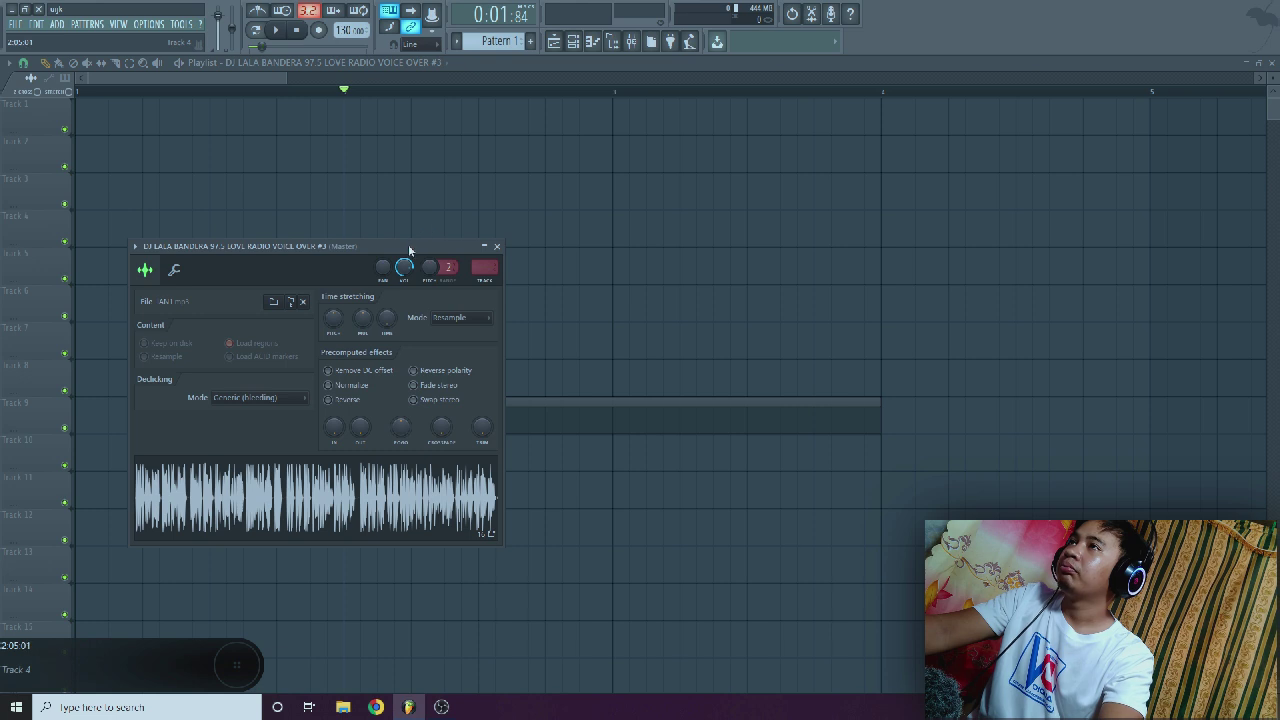
drag(404, 267, 404, 278)
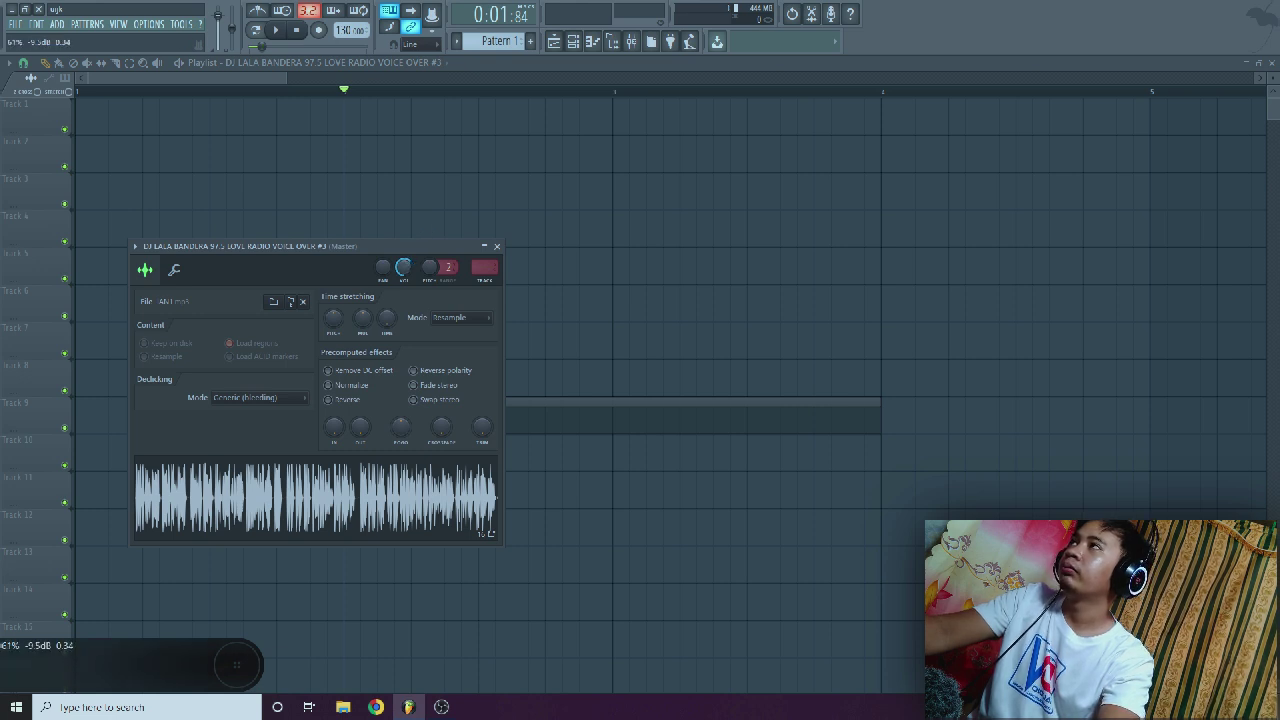
click(497, 246)
drag(452, 308, 452, 341)
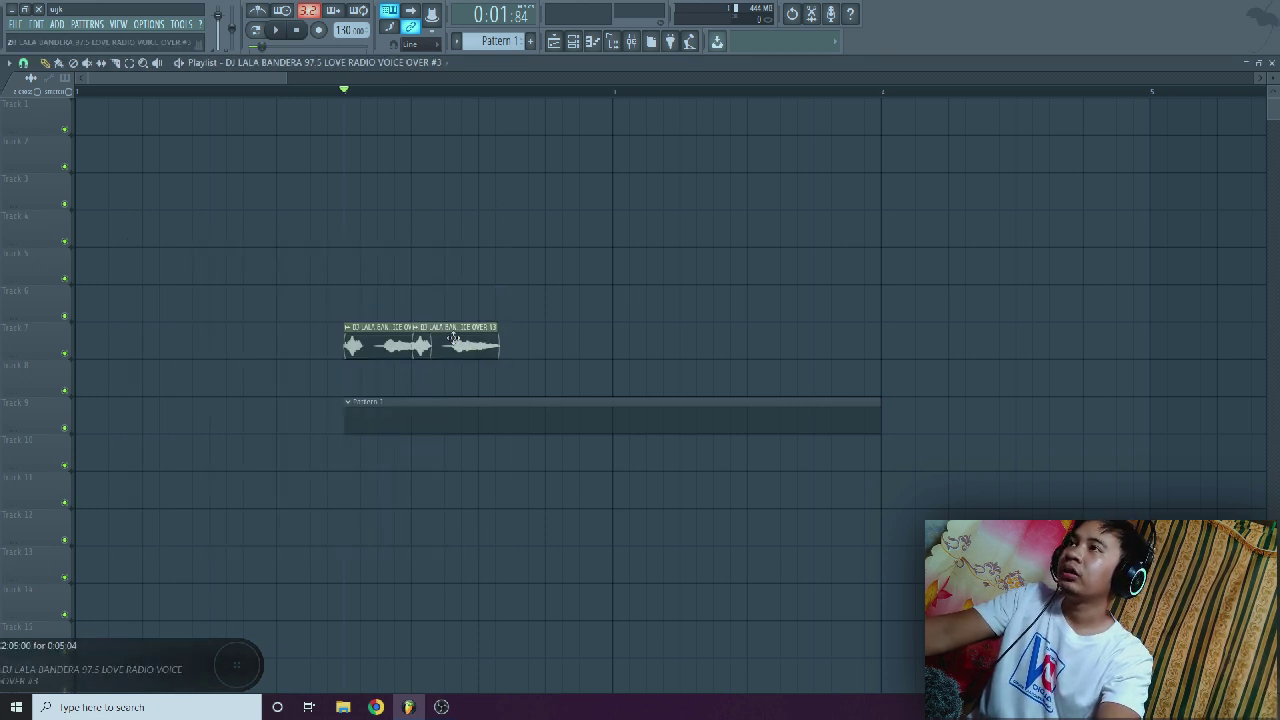
Place another copy of the voice clip at 2:09:00 on Track 6 and make it unique
click(488, 307)
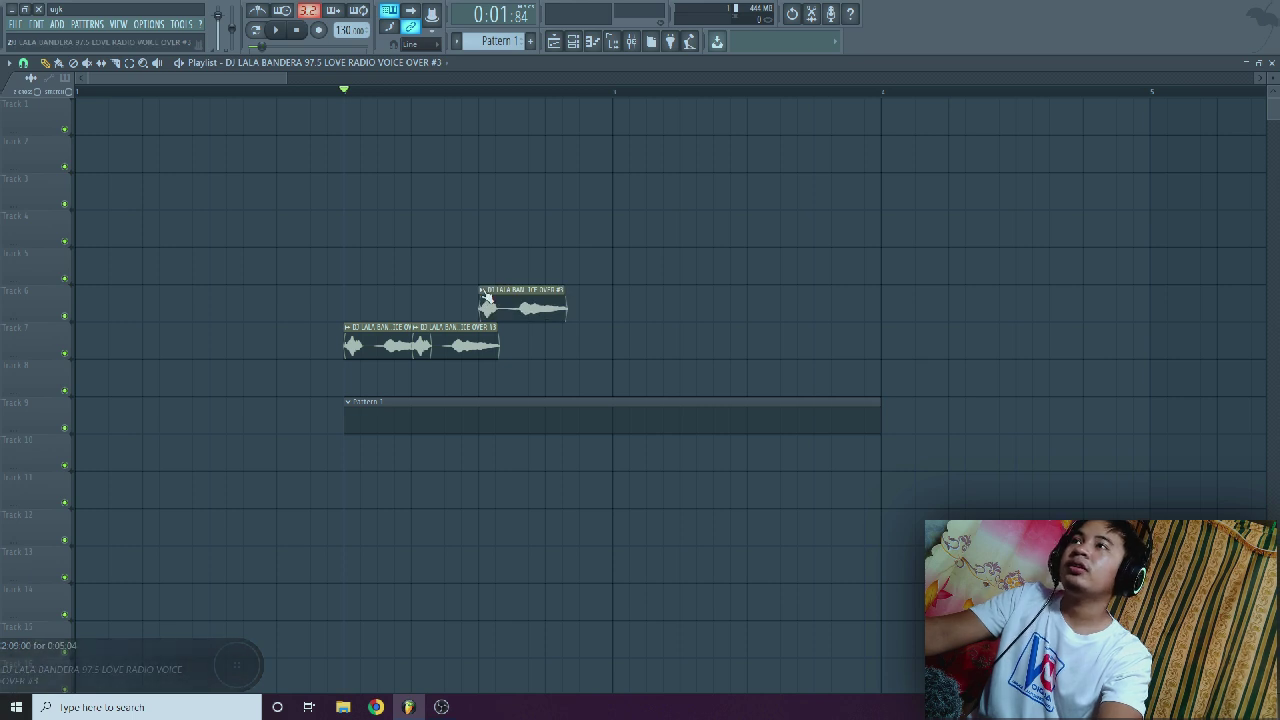
click(482, 290)
click(514, 392)
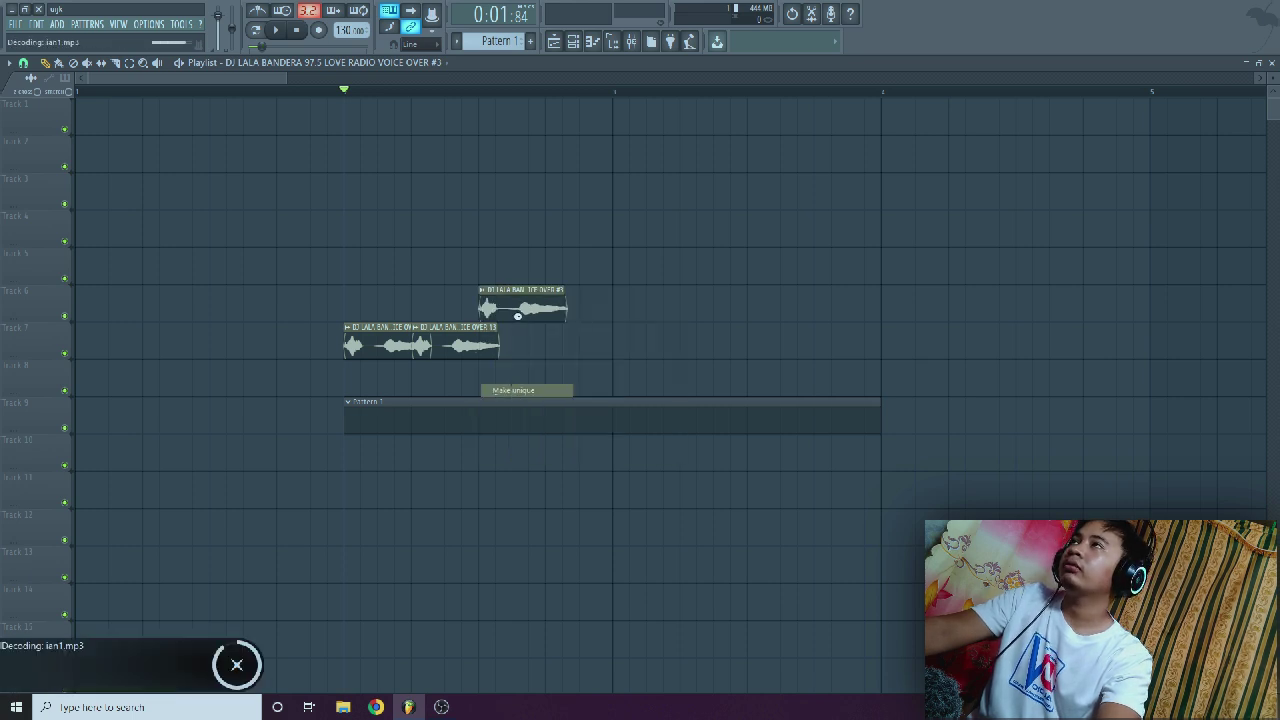
Check the first two clips' channel volumes, set the third clip's volume to 36%, and move that clip to Track 7
double_click(517, 313)
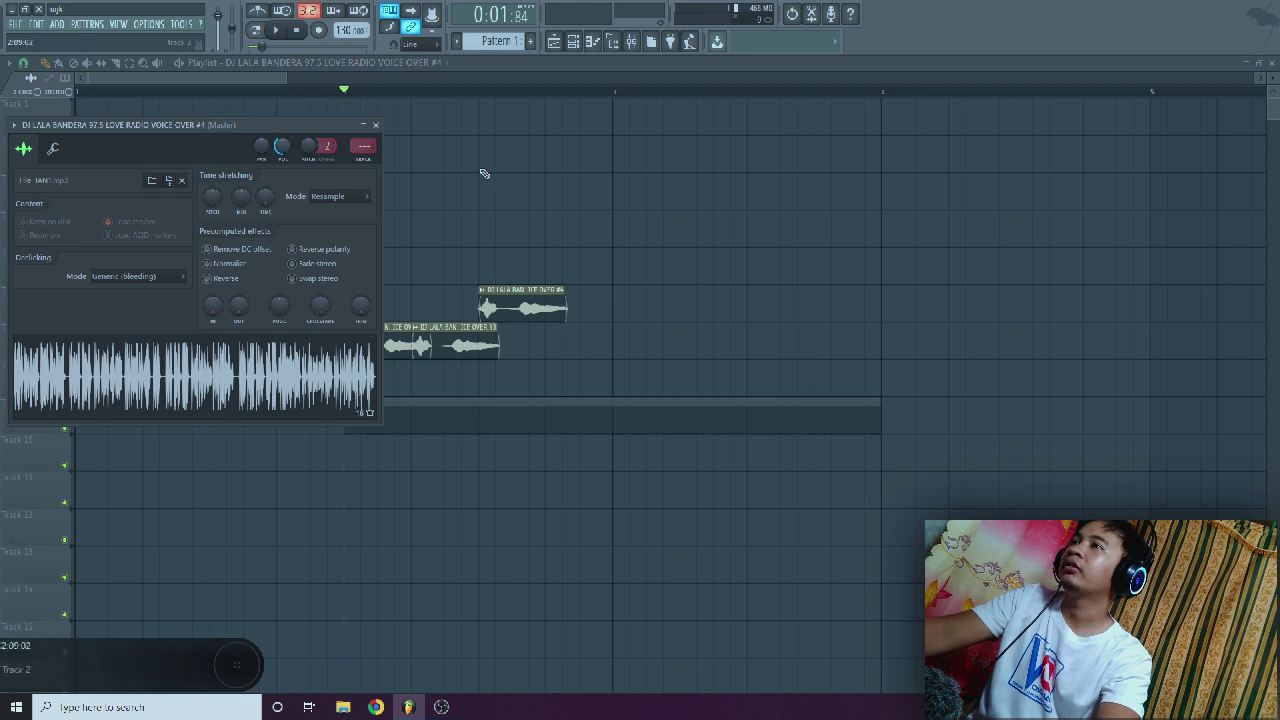
click(395, 350)
double_click(398, 347)
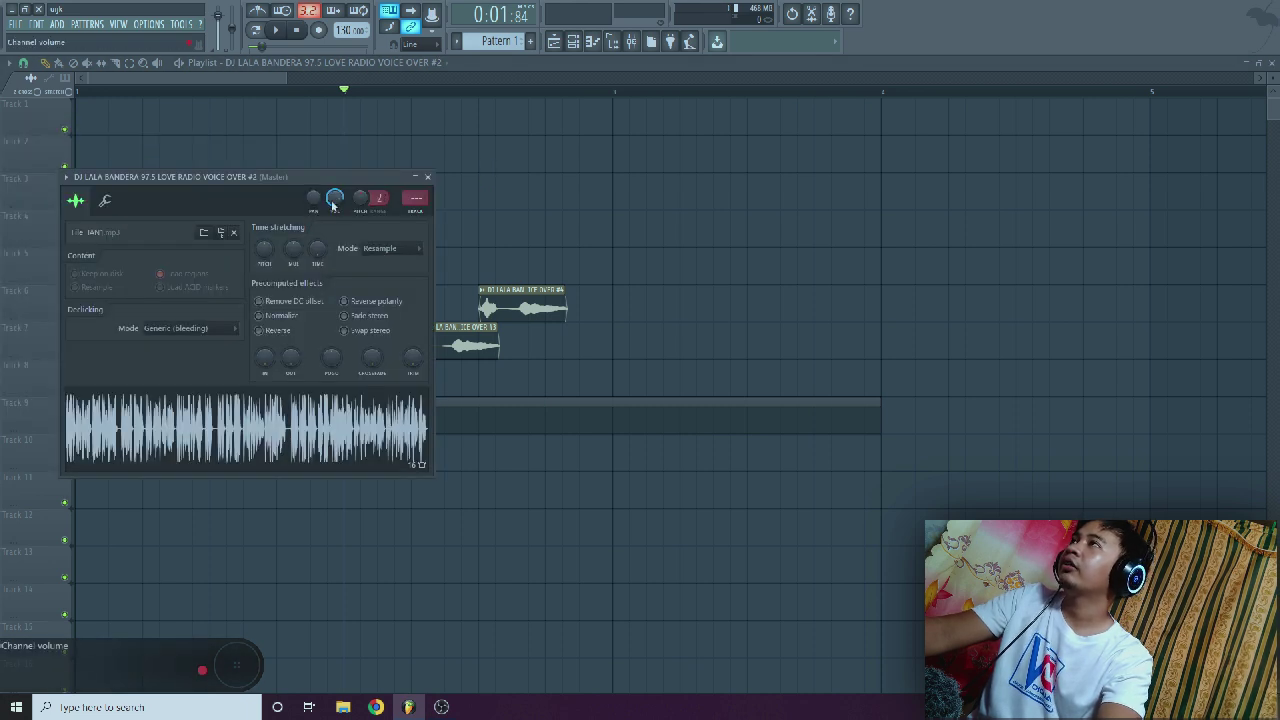
click(427, 176)
double_click(453, 344)
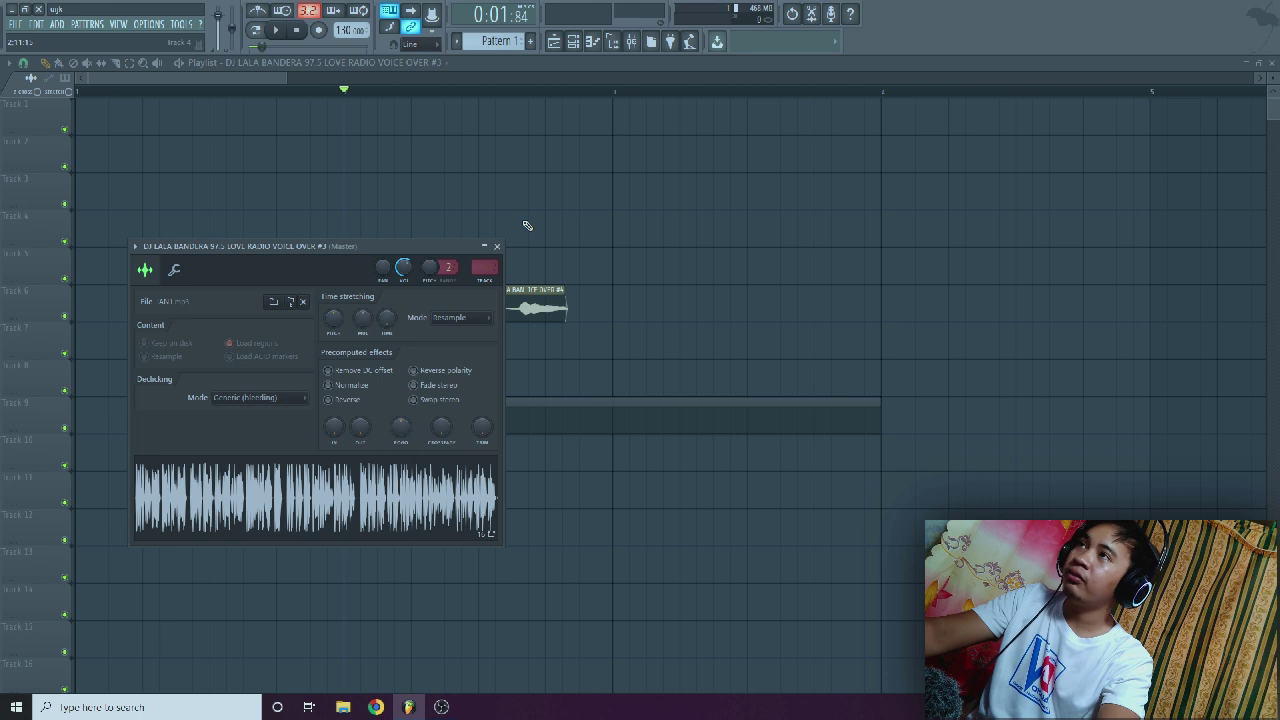
click(528, 280)
double_click(525, 296)
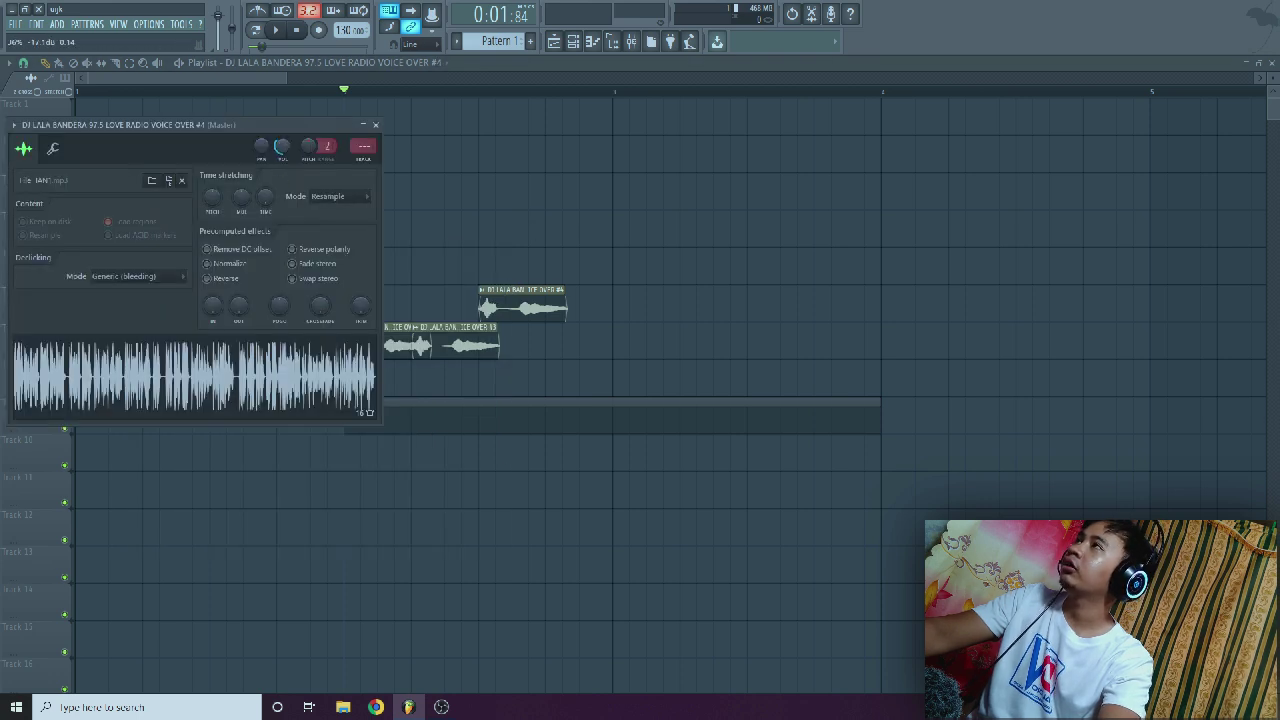
drag(551, 303, 545, 340)
Place a fourth copy of the voice clip on Track 6 at beat 4 of bar 2, make it unique, and set its channel volume to 24%
click(551, 303)
click(557, 294)
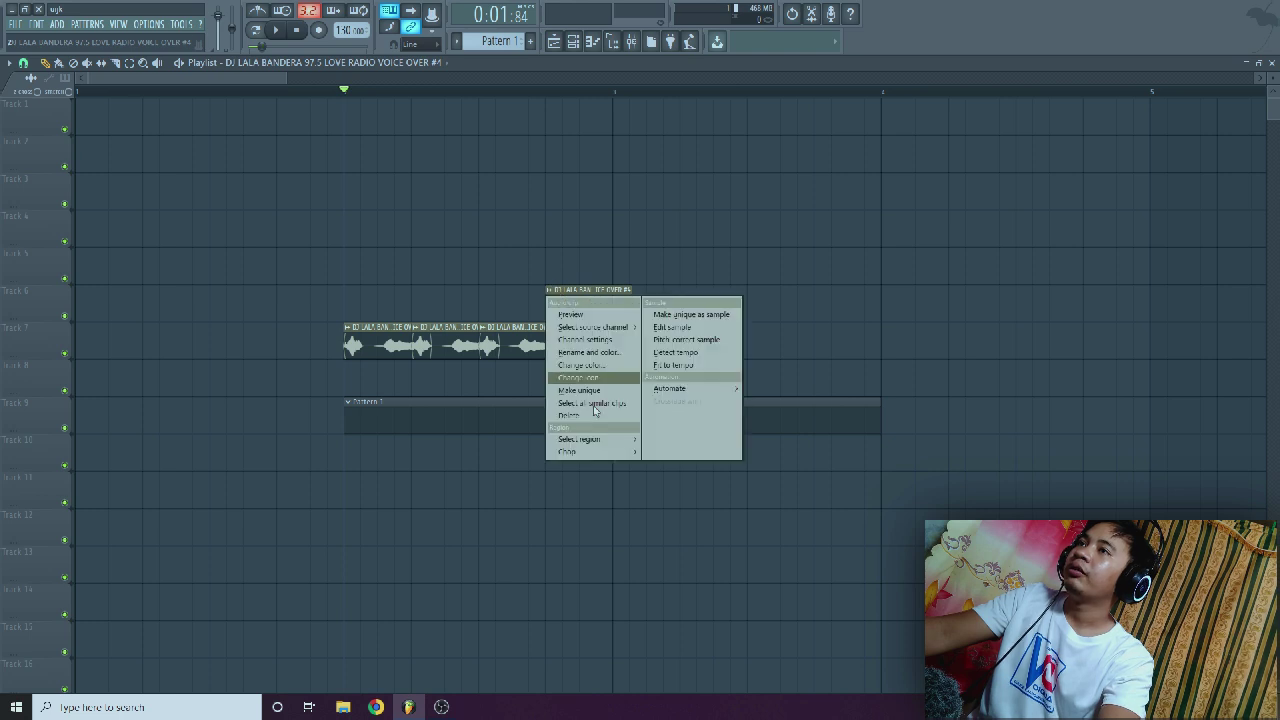
click(578, 390)
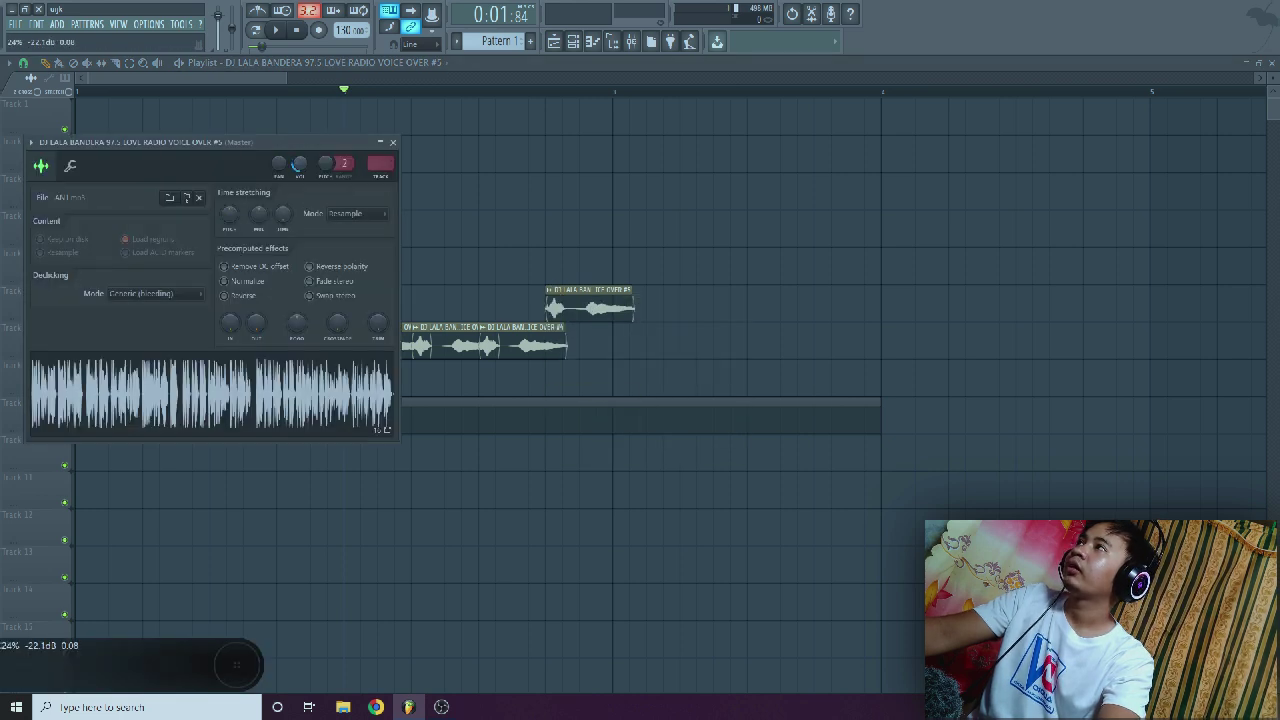
click(393, 142)
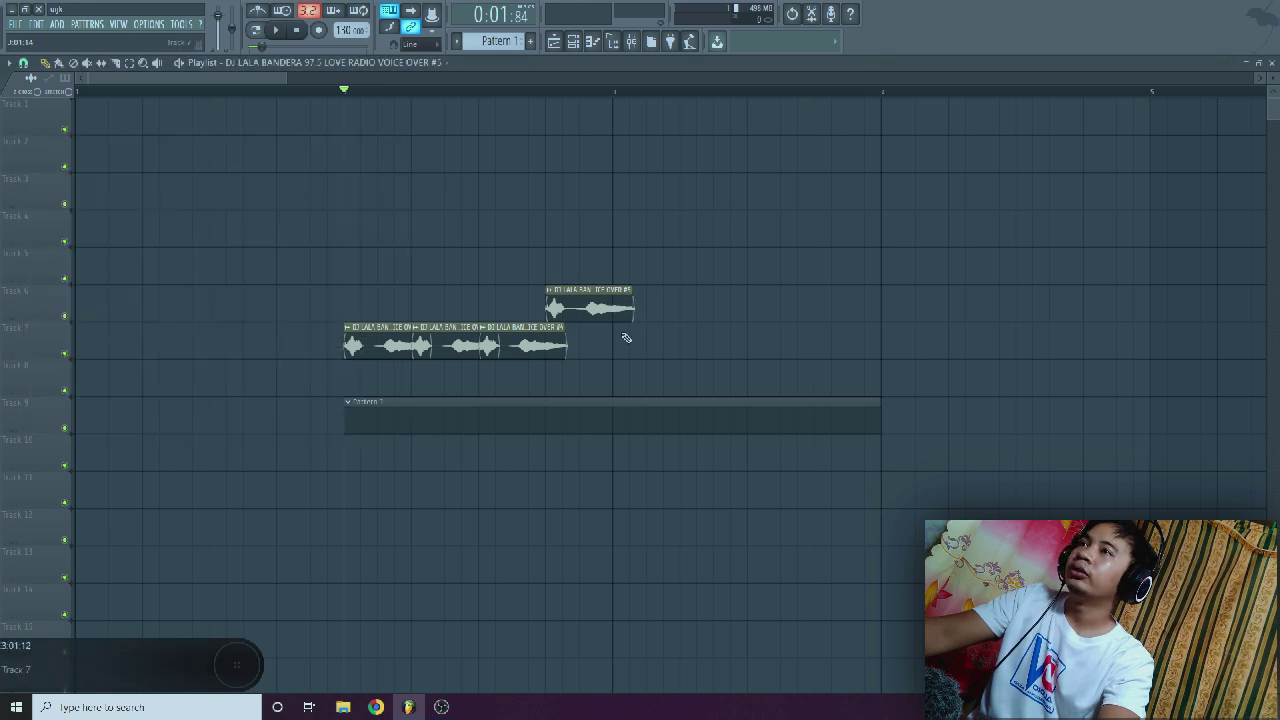
Place a fifth copy of the voice clip at bar 3 on Track 7, make it unique, and set its channel volume to 11%
click(621, 339)
click(617, 331)
click(640, 390)
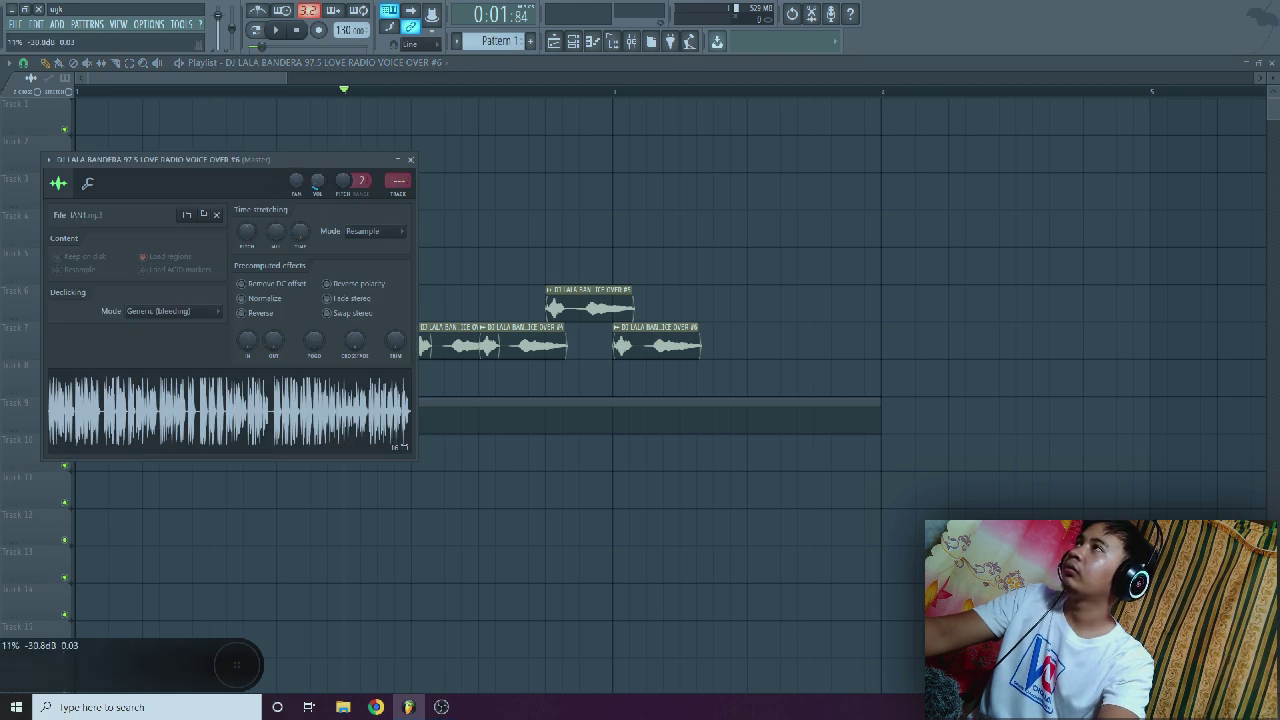
Place a sixth copy of the voice clip at 3:05:00 on Track 7, make it unique, and lower its channel volume
click(706, 347)
click(685, 328)
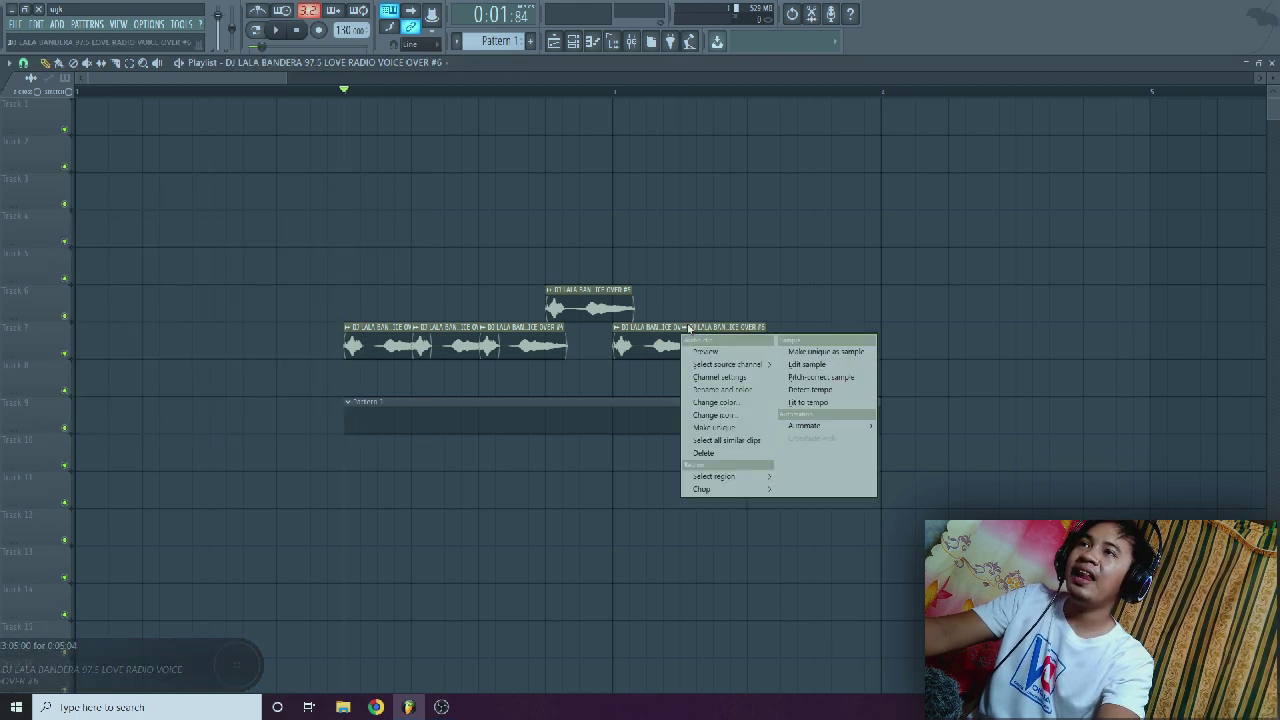
click(705, 430)
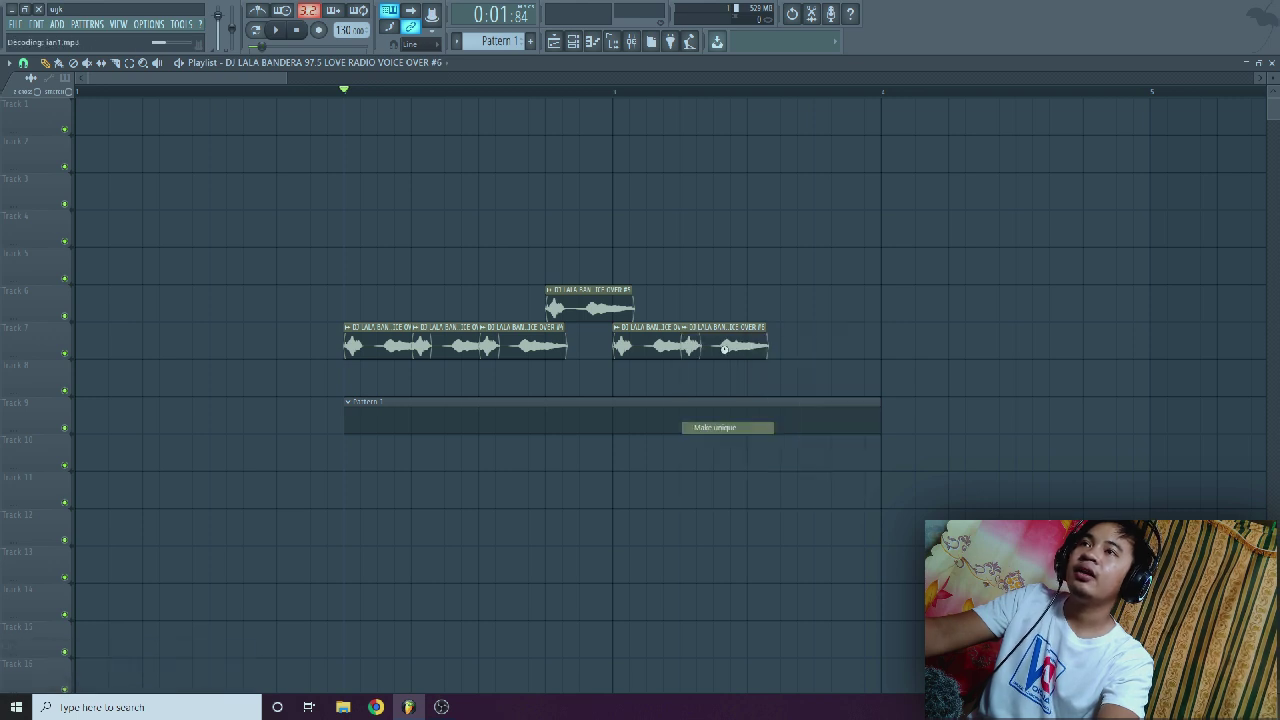
drag(335, 199, 335, 212)
drag(335, 212, 335, 215)
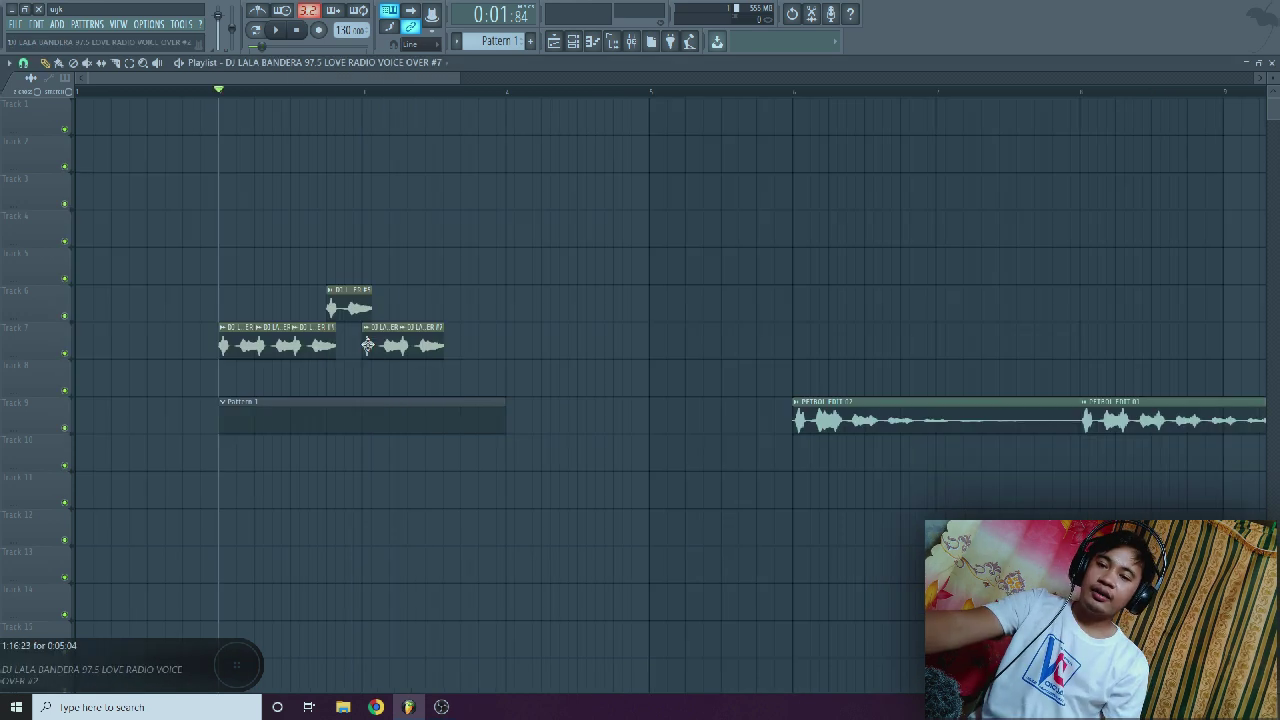
Play the chain of progressively quieter voice clips from bar 2 and listen to the echo effect
key(space)
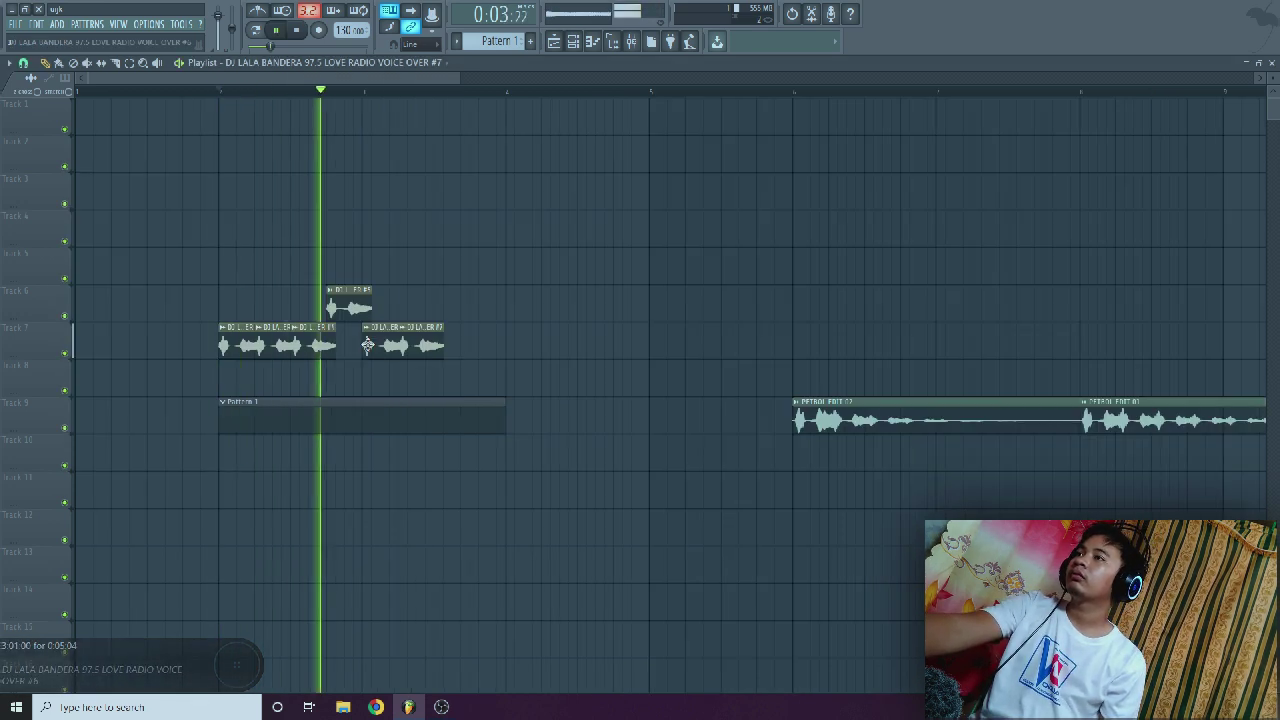
key(space)
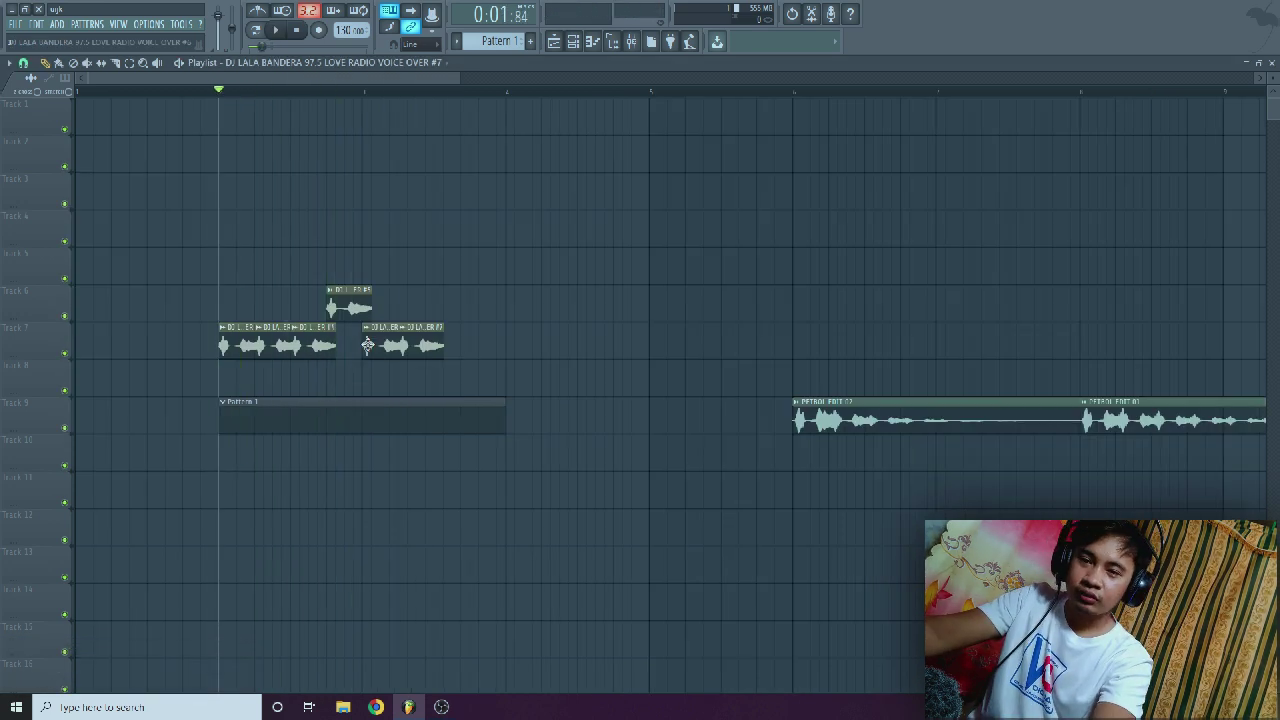
key(space)
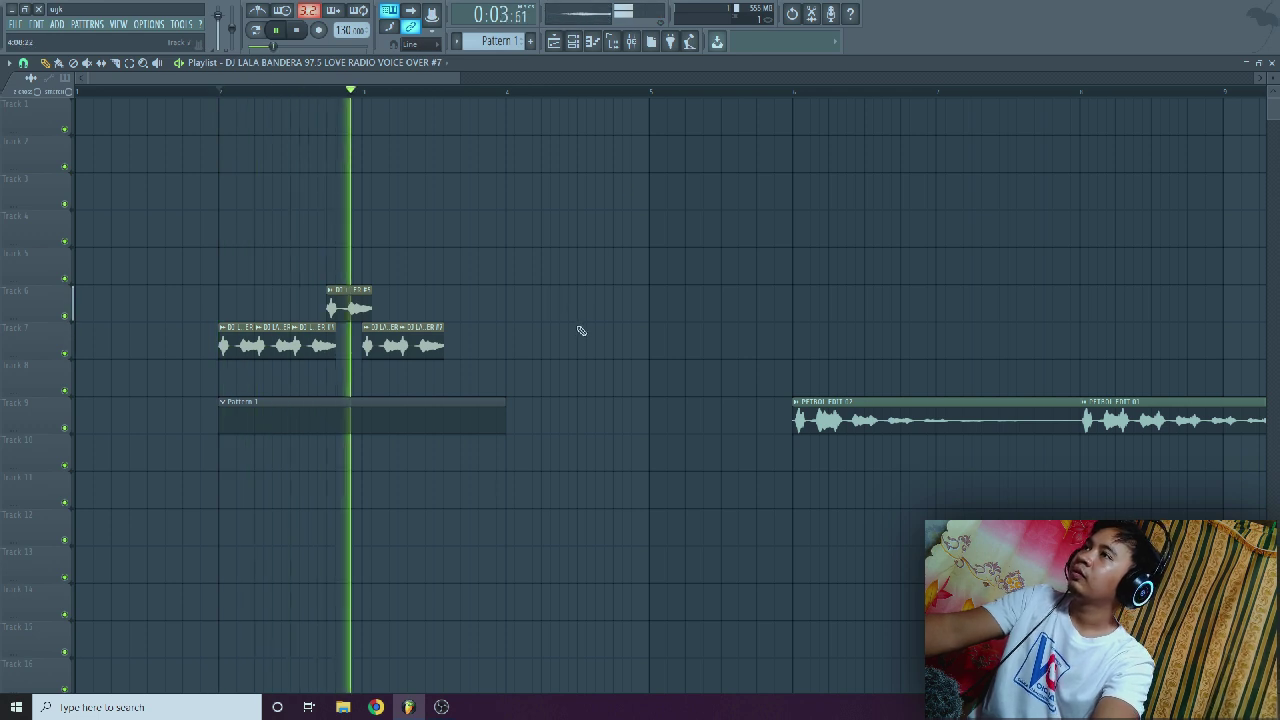
key(space)
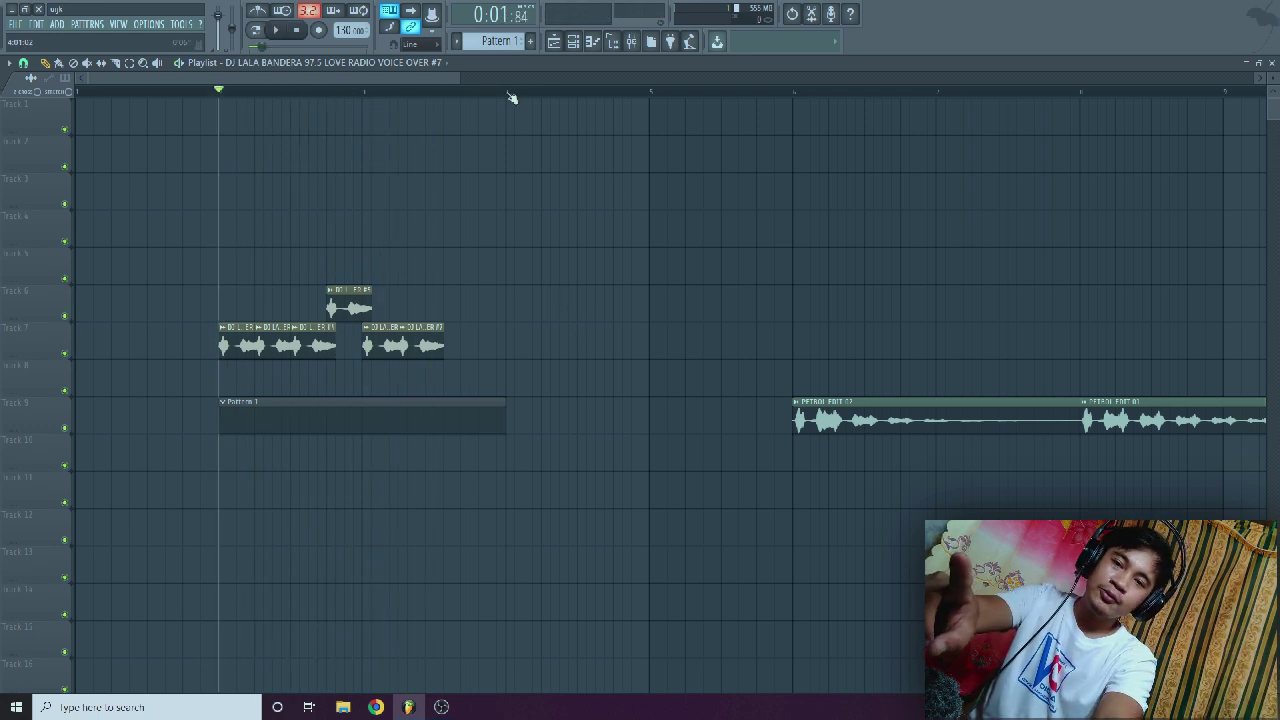
Select the time range from bar 2 to bar 4 and start an MP3 export of it
drag(508, 92, 214, 130)
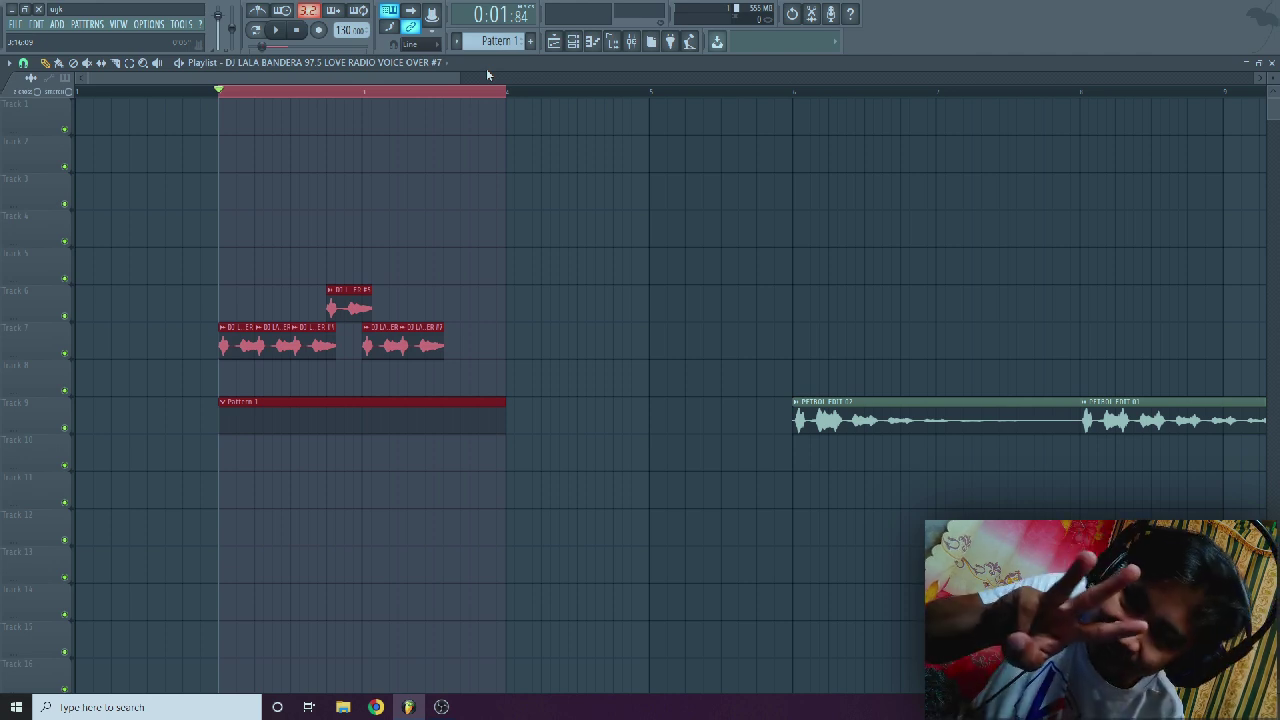
click(14, 23)
mouse_move(101, 136)
click(358, 160)
Name the export PETBOL EDIT 03 #DELAY on the Desktop and render the song selection as MP3
click(195, 140)
click(148, 272)
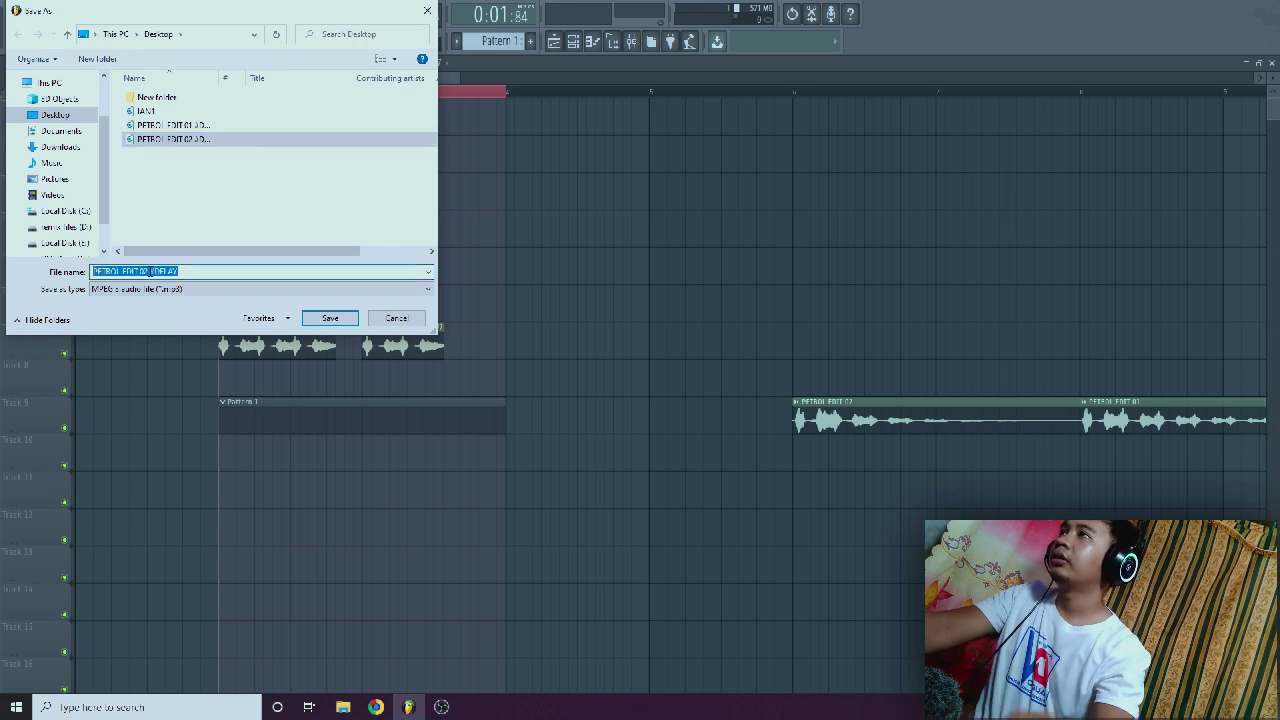
click(148, 272)
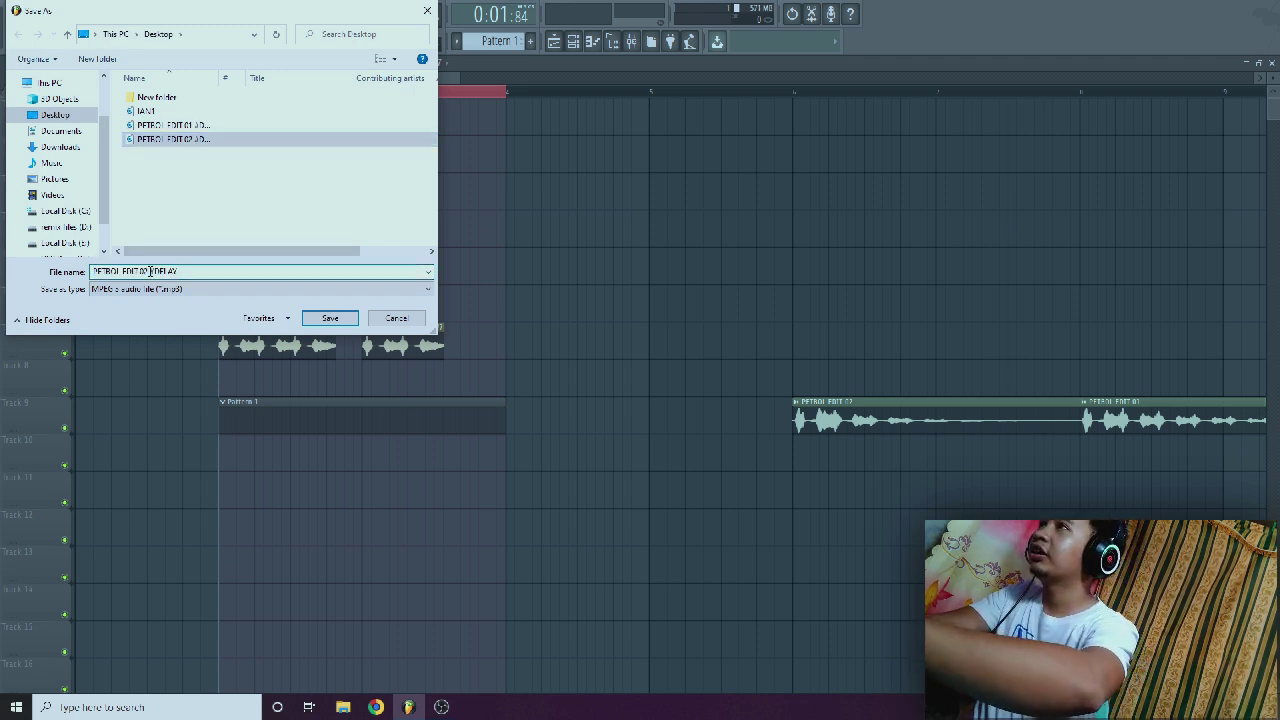
key(BackSpace)
text(3)
key(ctrl+a)
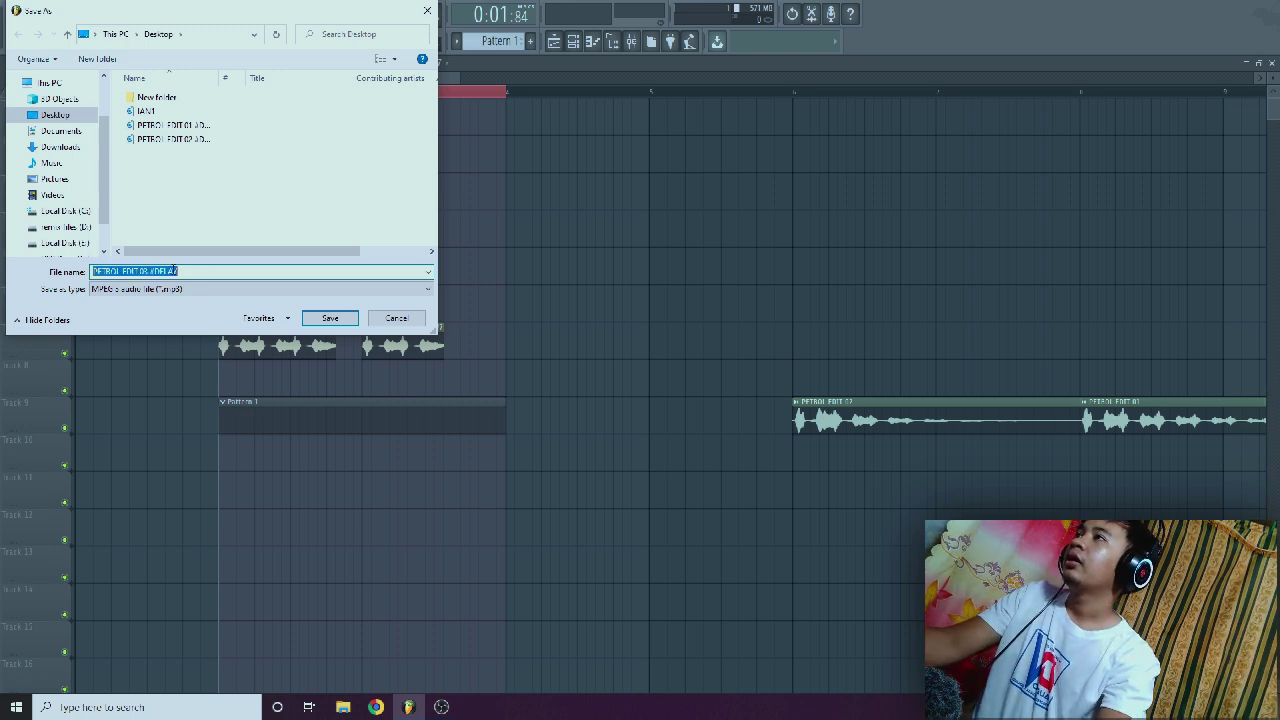
click(330, 318)
click(741, 465)
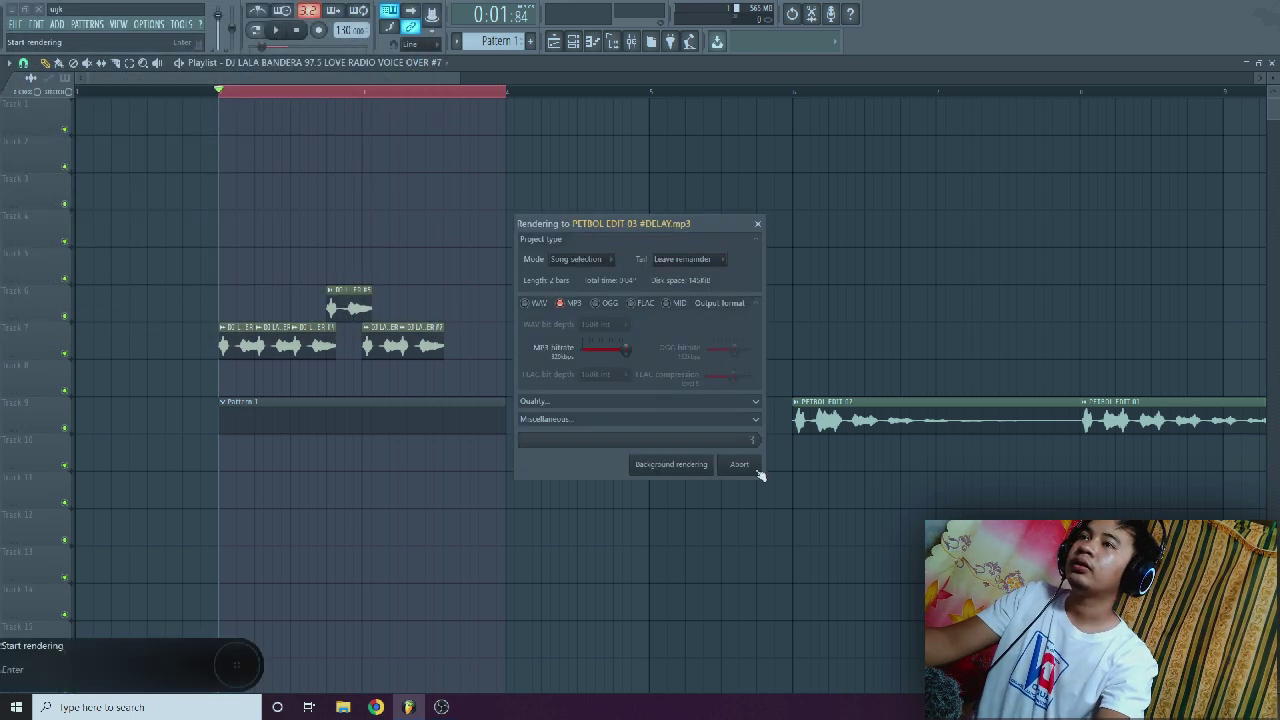
Bring the rendered PETBOL EDIT 03 file from the desktop into the playlist on Track 9 at bar 10
click(642, 377)
scroll(646, 422, down, 4)
key(super+d)
drag(22, 475, 589, 395)
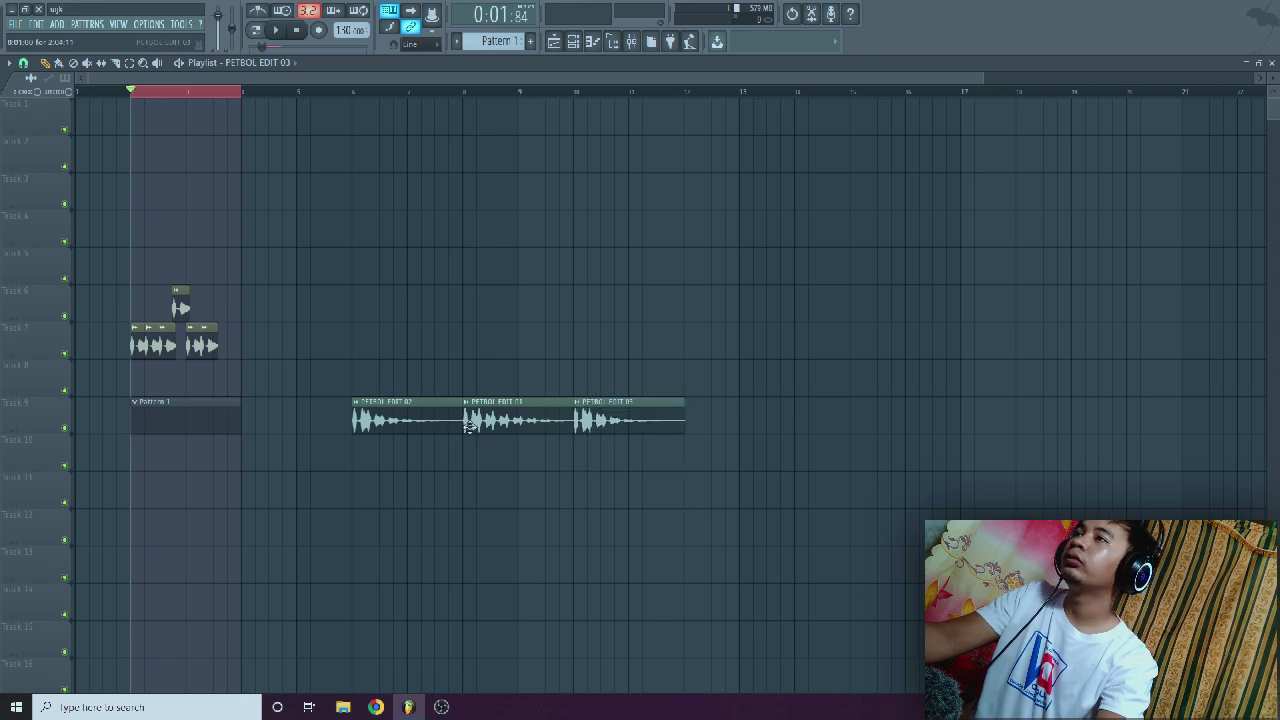
Clear the playlist's time selection over bars 2 to 4
scroll(363, 194, up, 2)
click(130, 65)
click(121, 92)
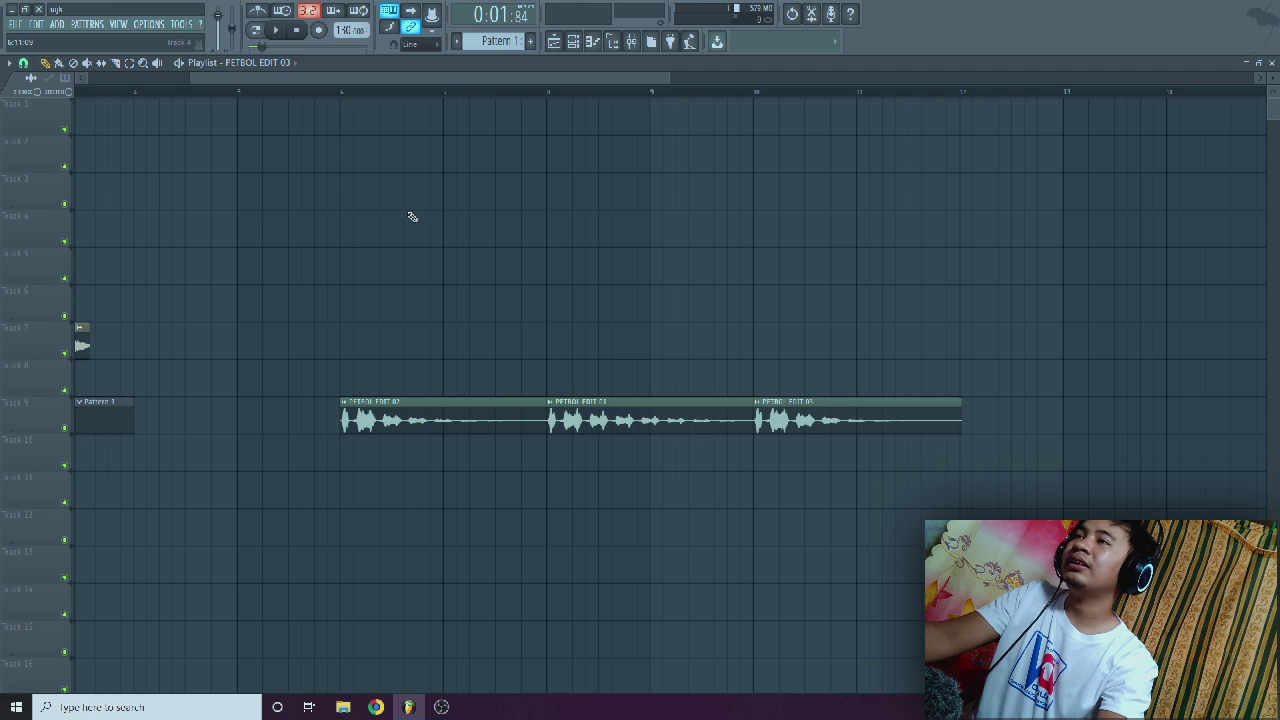
scroll(410, 215, down, 2)
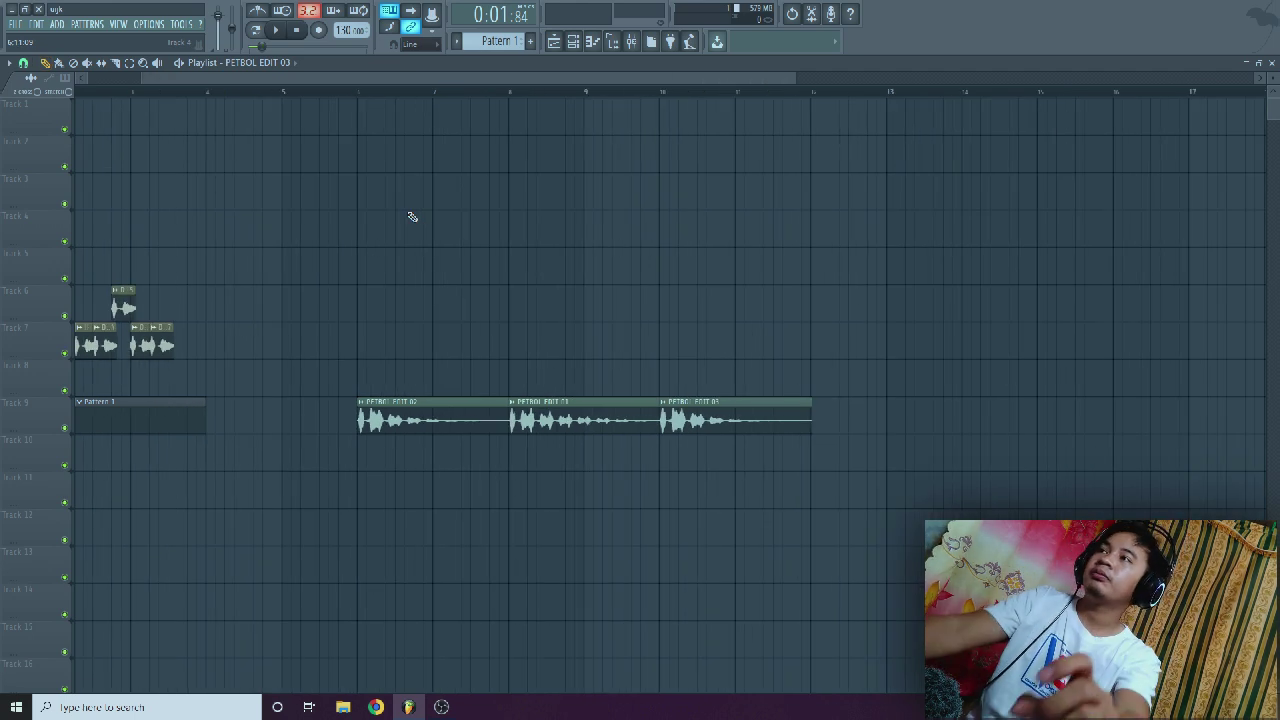
Play the rendered PETBOL EDIT 02 clip from bar 6
click(357, 97)
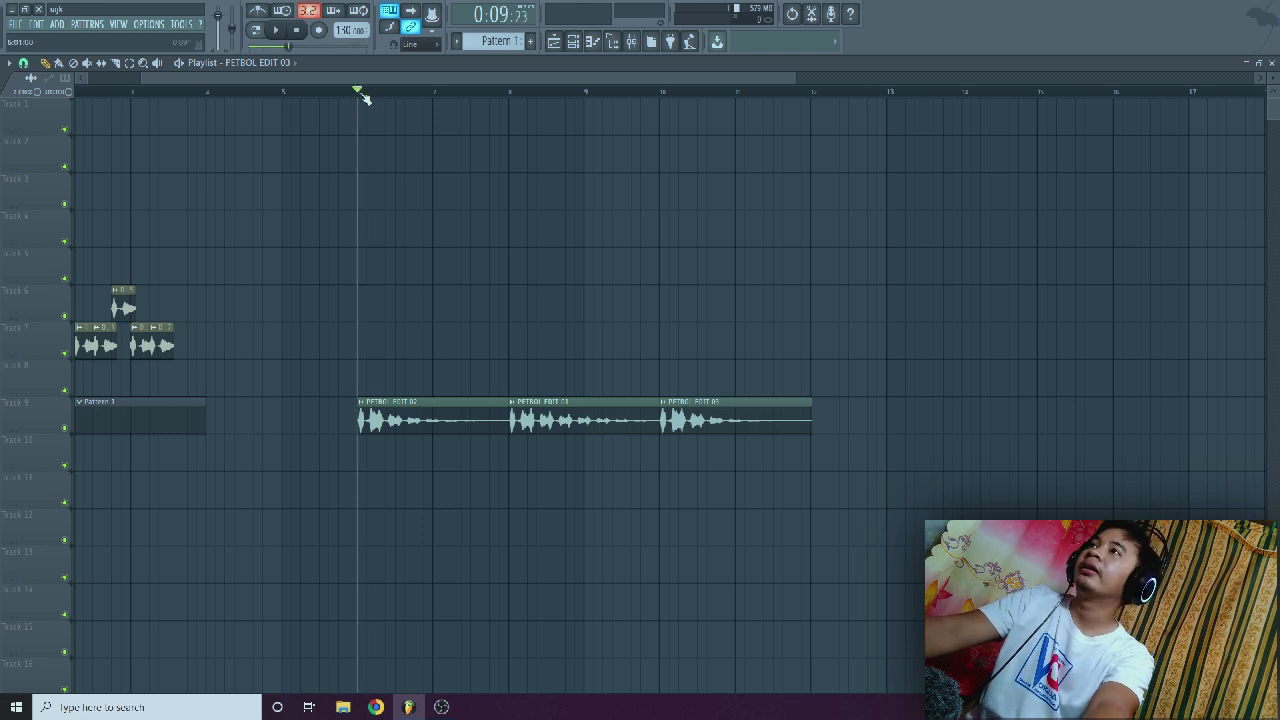
key(space)
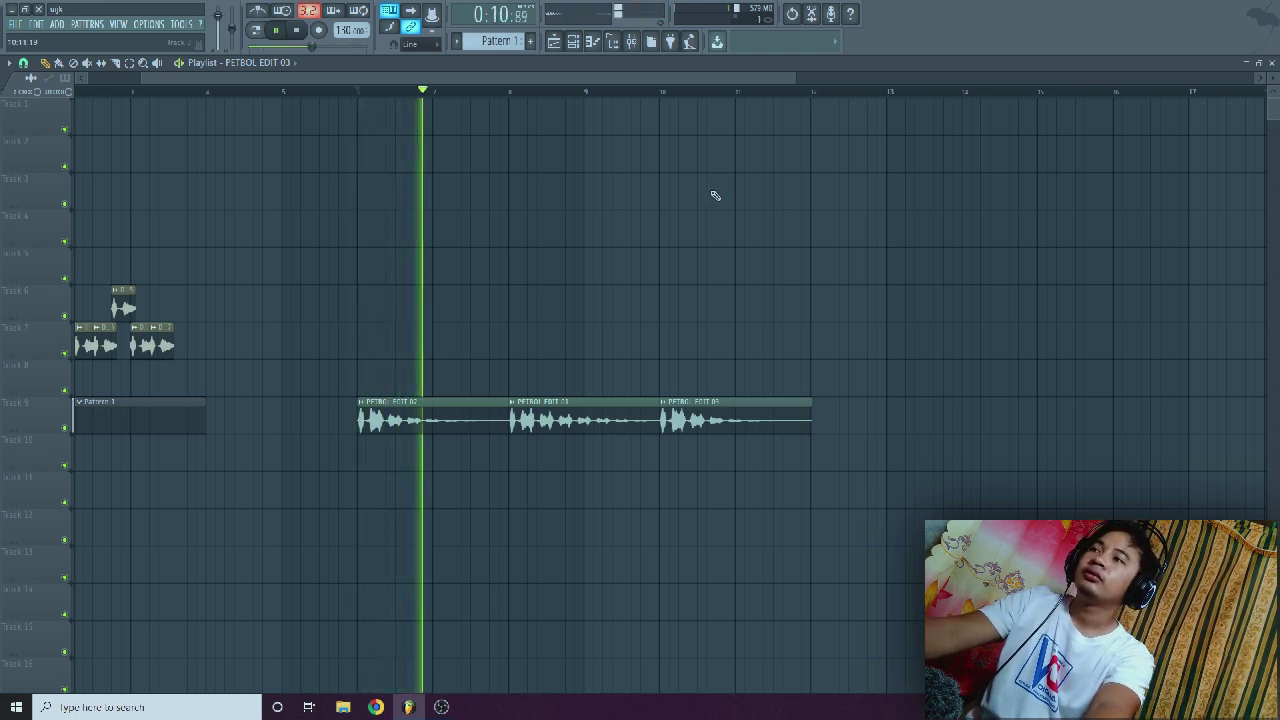
key(space)
Swap the first two rendered clips on Track 9 so PETBOL EDIT 01 starts at bar 6 and PETBOL EDIT 02 at bar 8
drag(421, 427, 541, 374)
drag(527, 418, 375, 420)
drag(539, 374, 540, 411)
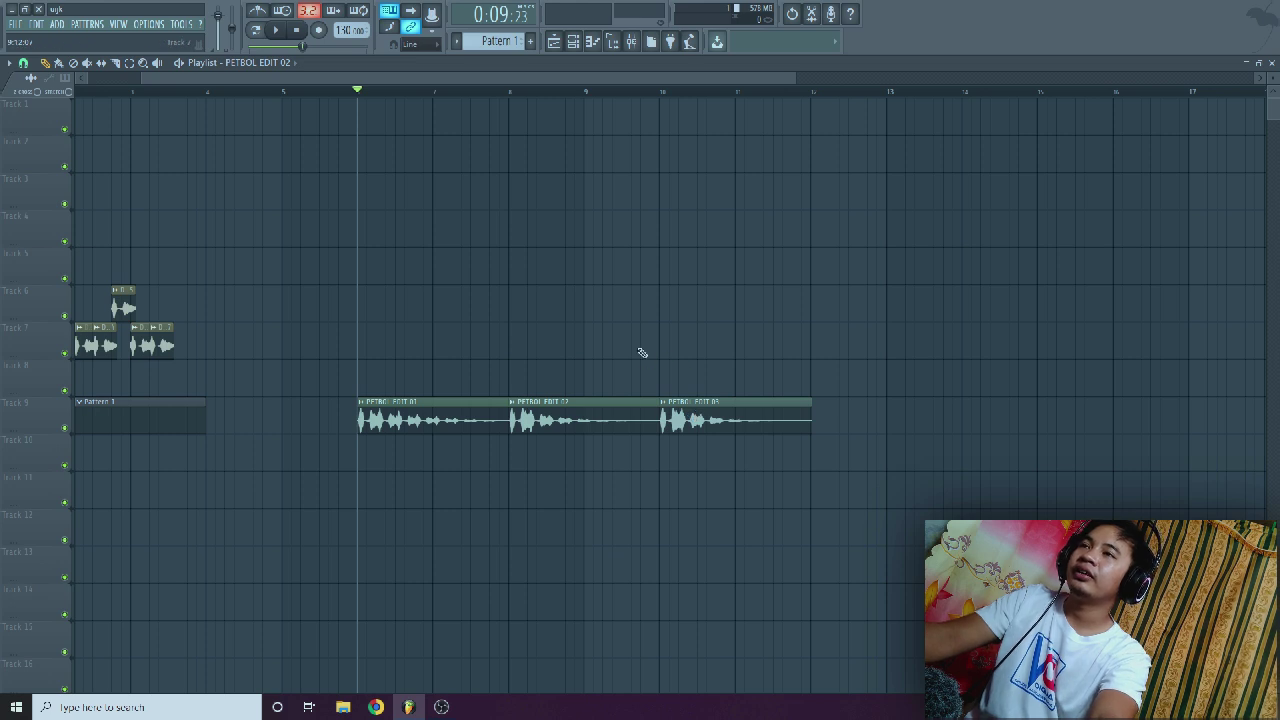
Play the three rendered clips in sequence from bar 6 and replay from bar 8 to compare the delays
key(space)
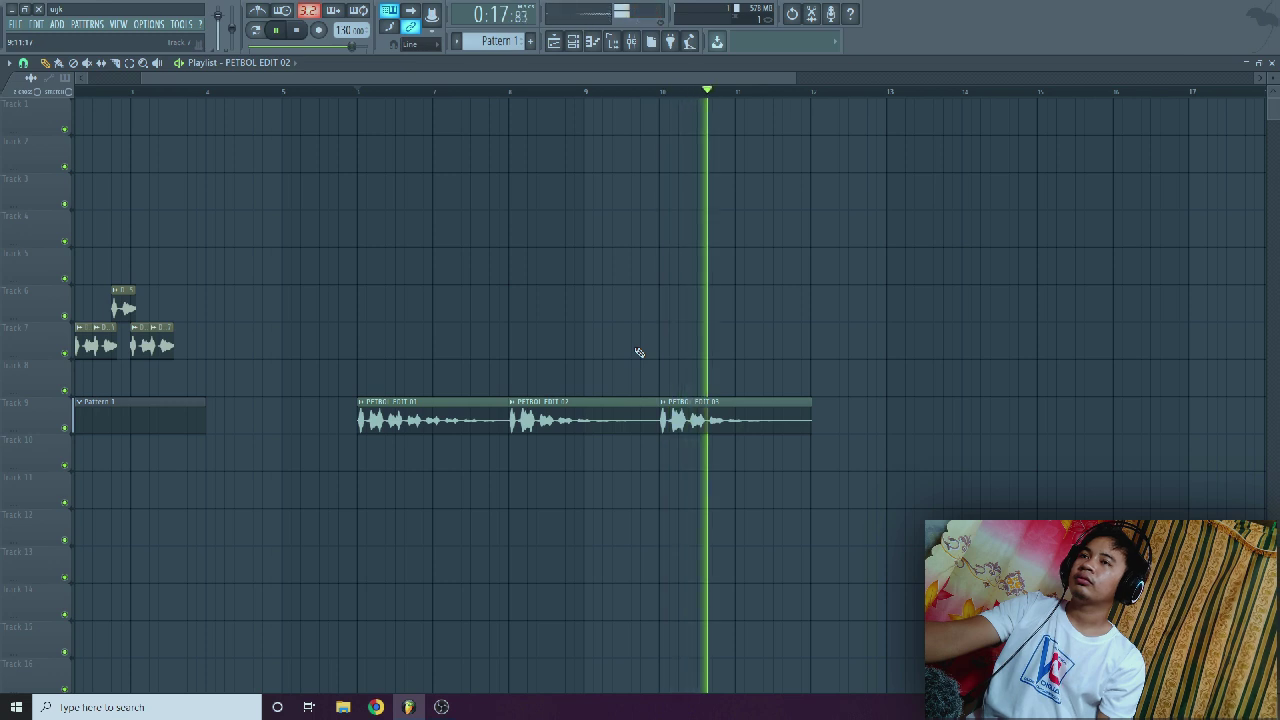
key(space)
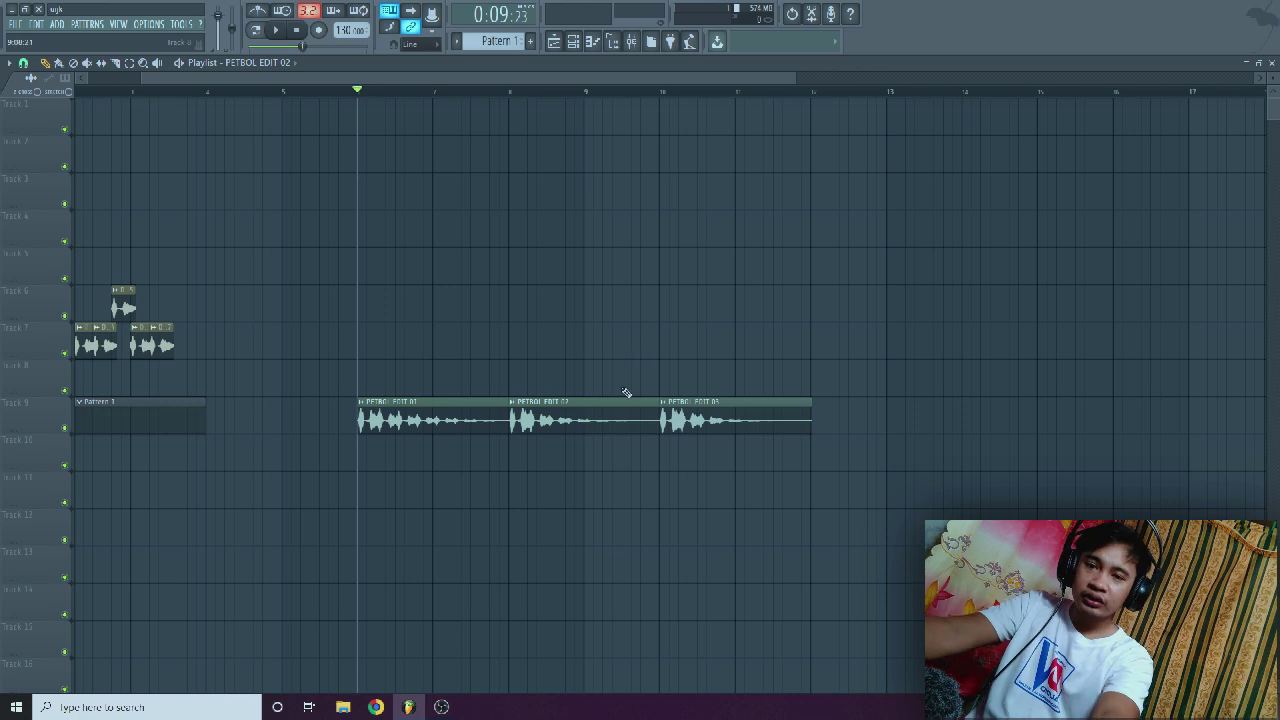
click(512, 91)
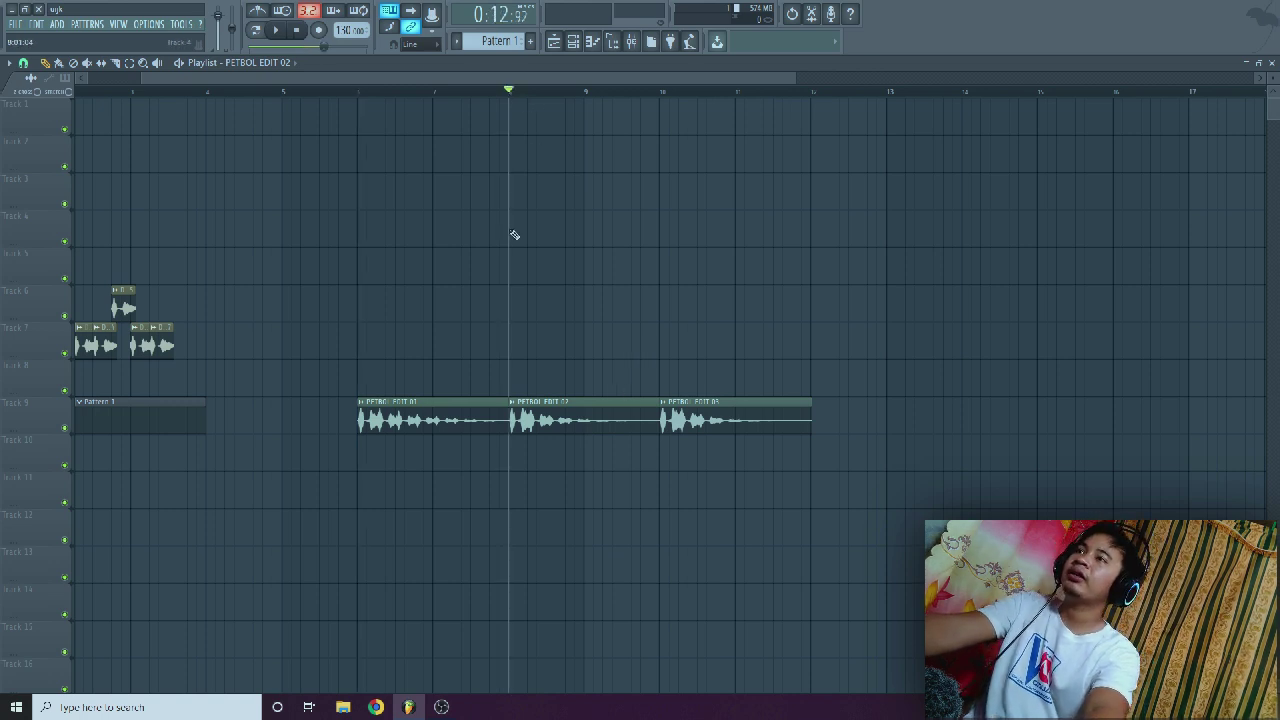
key(space)
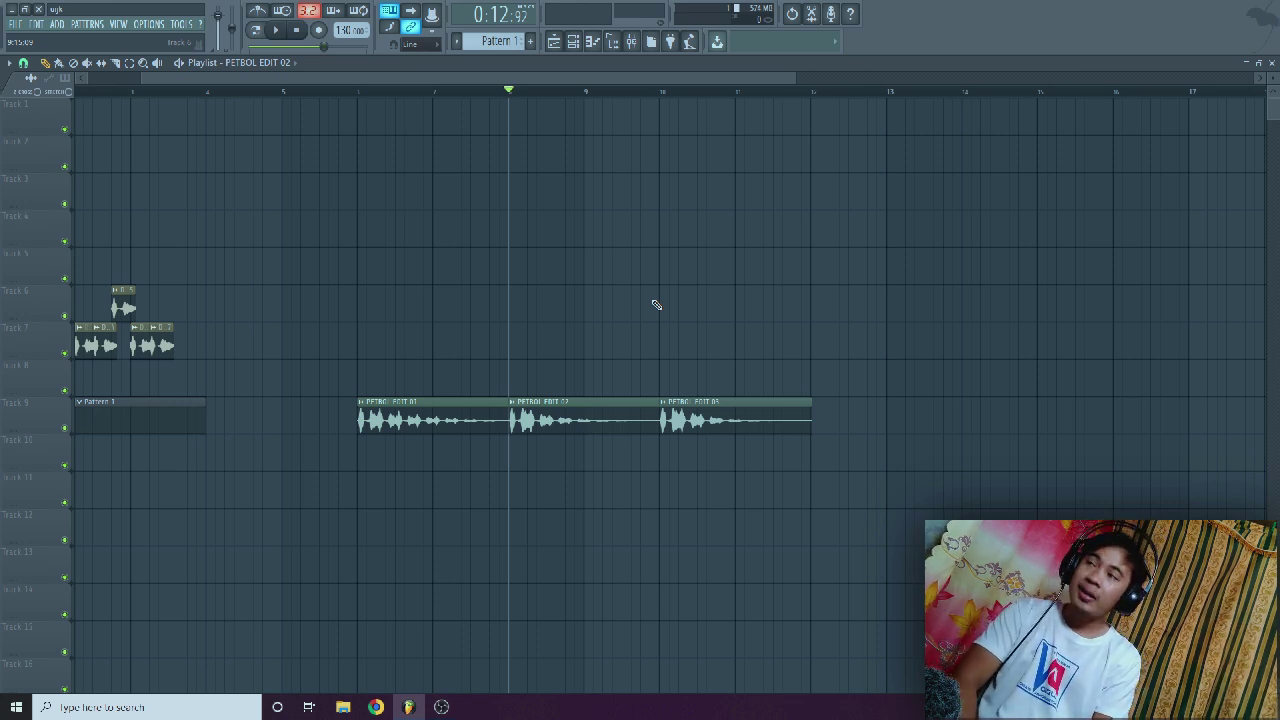
click(356, 90)
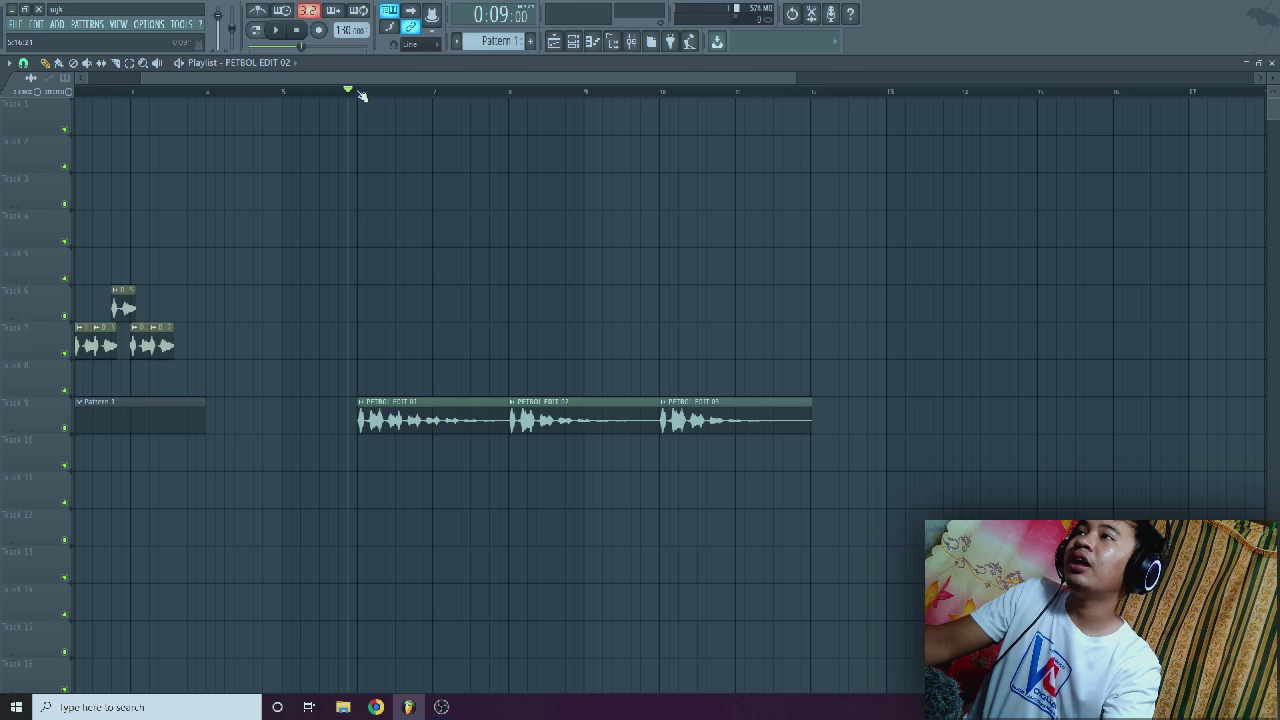
click(664, 90)
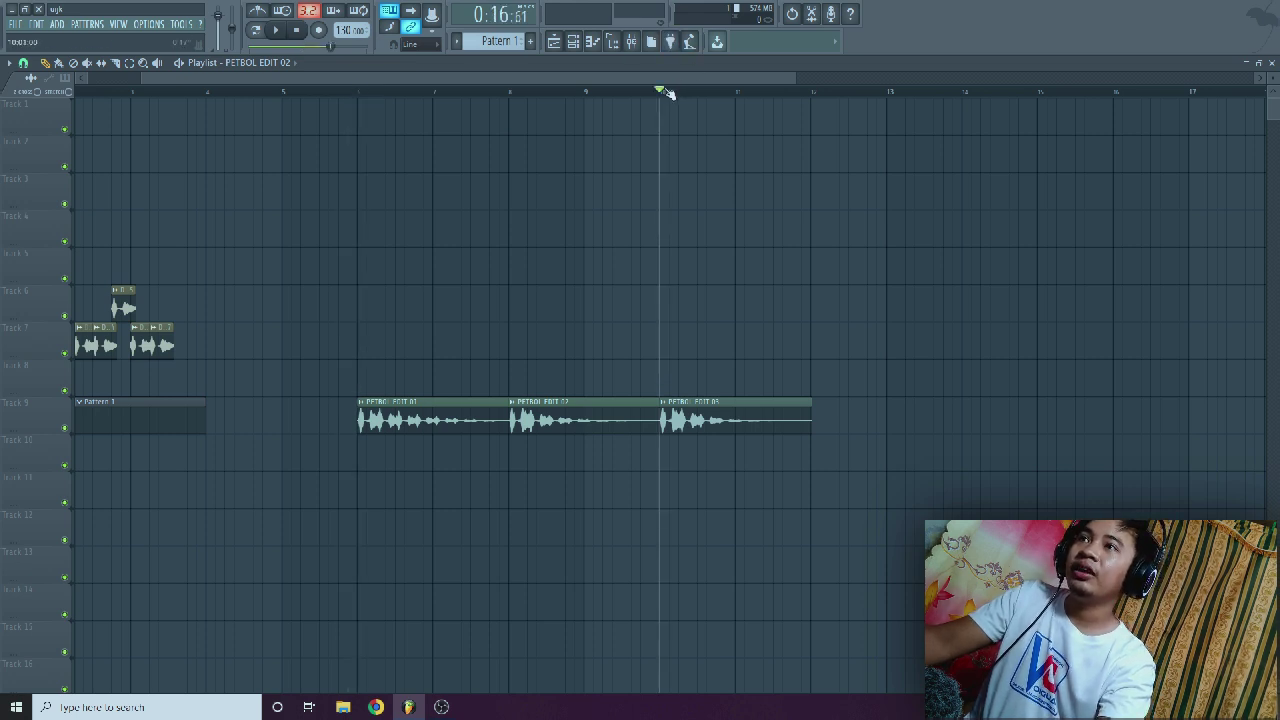
click(509, 91)
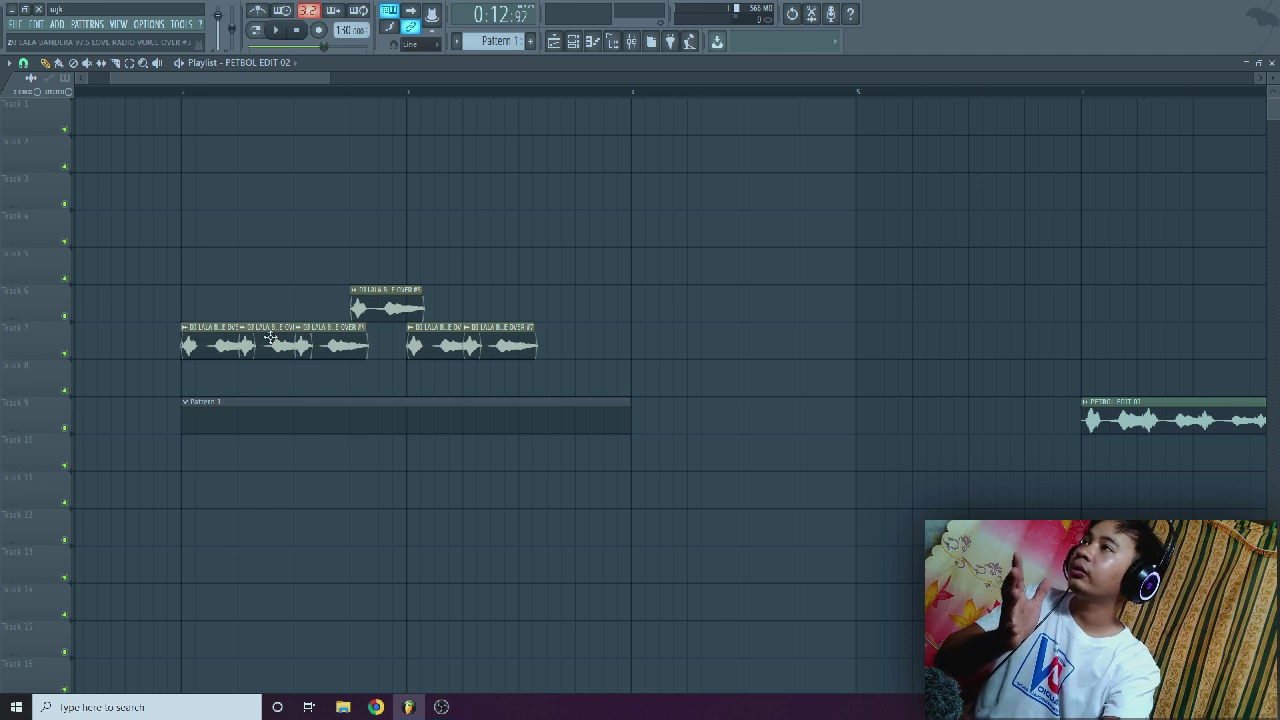
Delete the five extra voice copies, keeping the clip at bar 2, and route its channel to mixer track 1
right_click(281, 340)
right_click(335, 342)
right_click(375, 306)
right_click(436, 342)
right_click(512, 346)
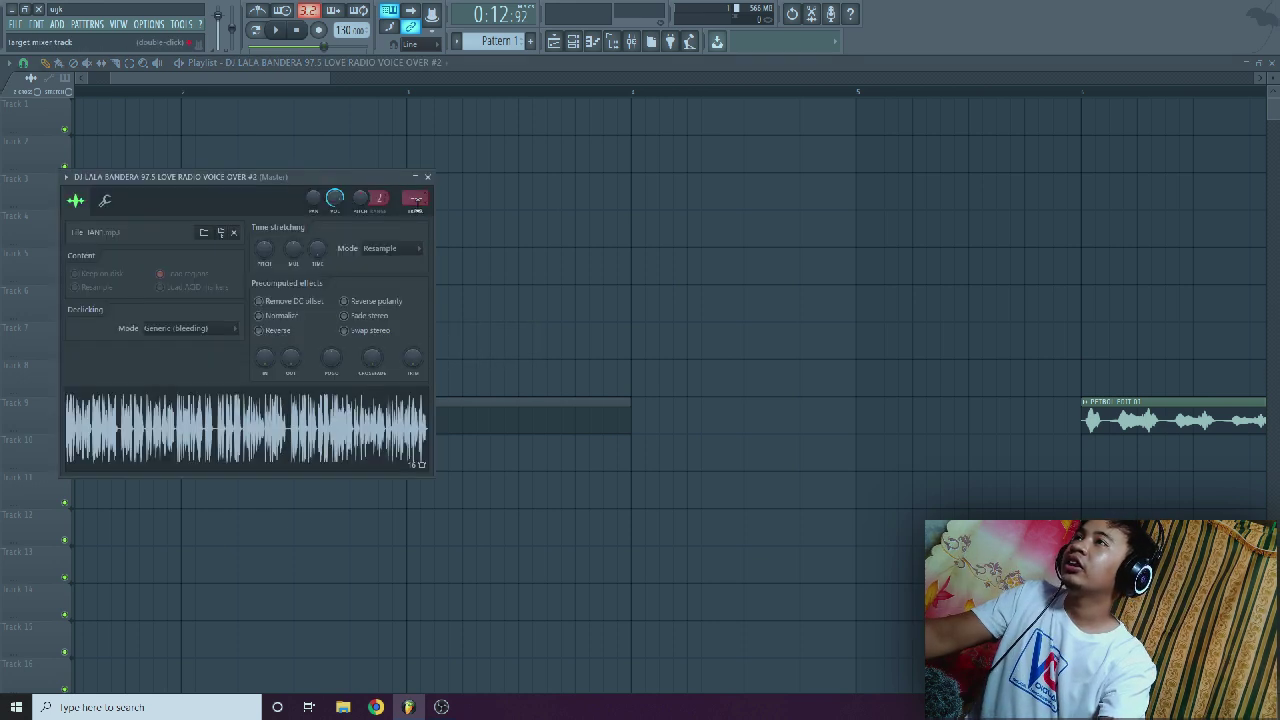
scroll(417, 203, up, 1)
click(428, 177)
scroll(709, 332, down, 3)
Add Fruity Reeverb 2 below Fruity Delay 2 on mixer track 1 and lower its mix level to 31%
click(631, 42)
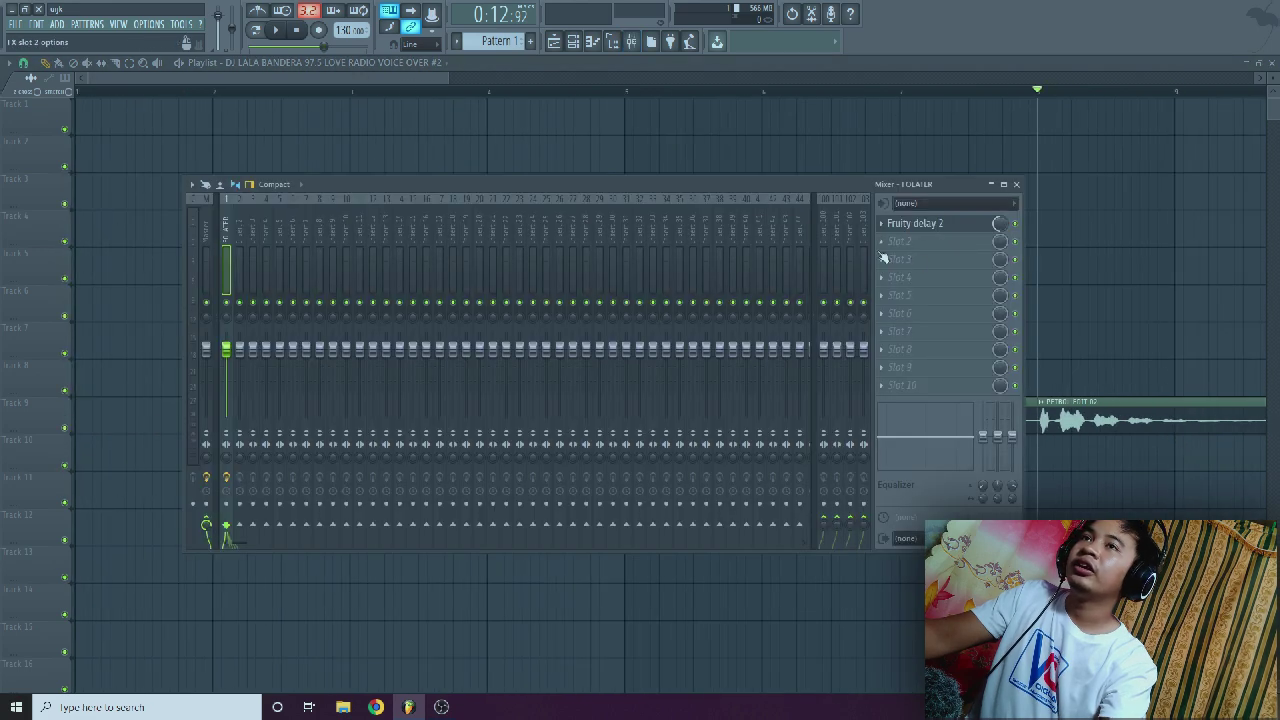
click(886, 244)
click(1085, 179)
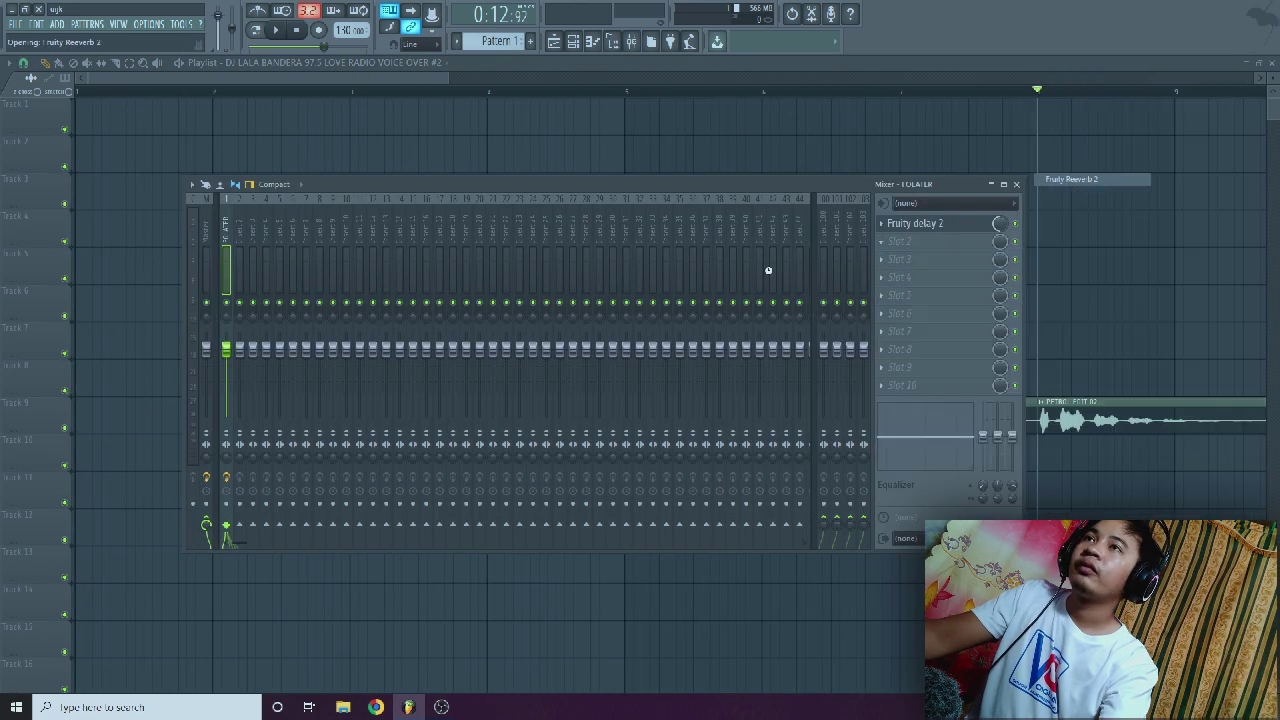
drag(999, 243, 999, 308)
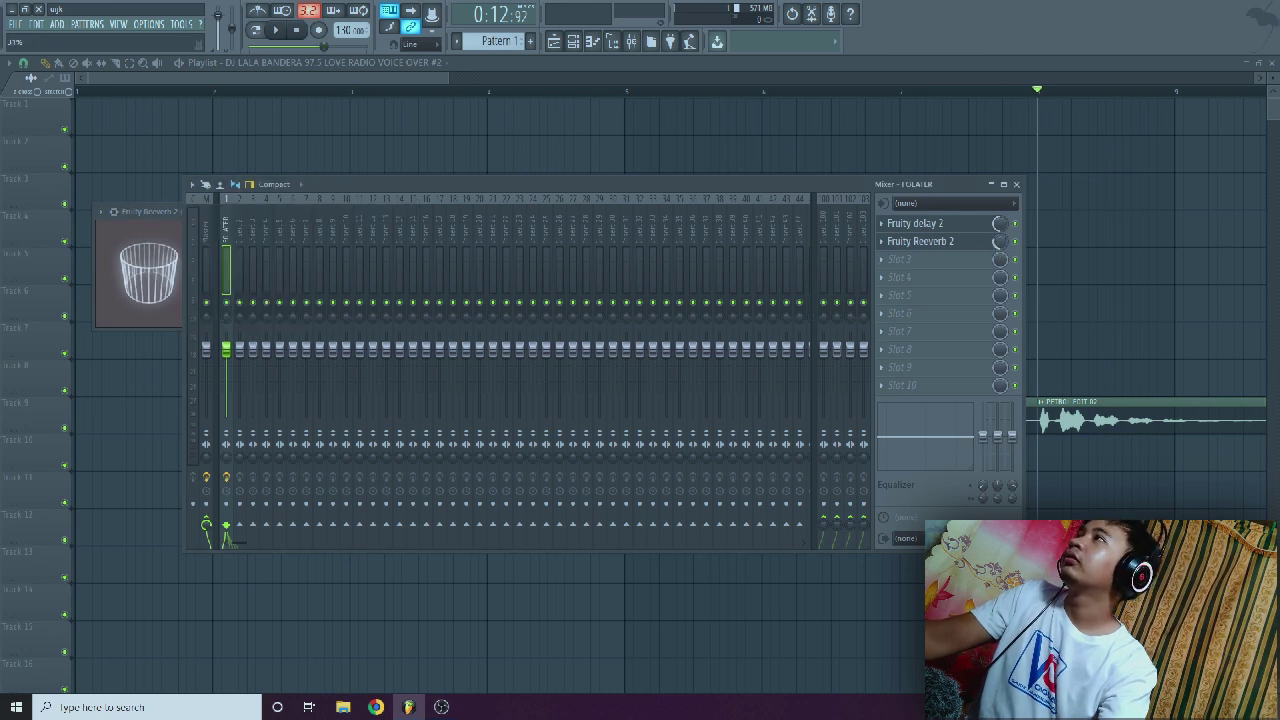
Close the mixer and play the voice clip from bar 2 with the delay and reverb applied
right_click(1077, 247)
click(217, 94)
key(space)
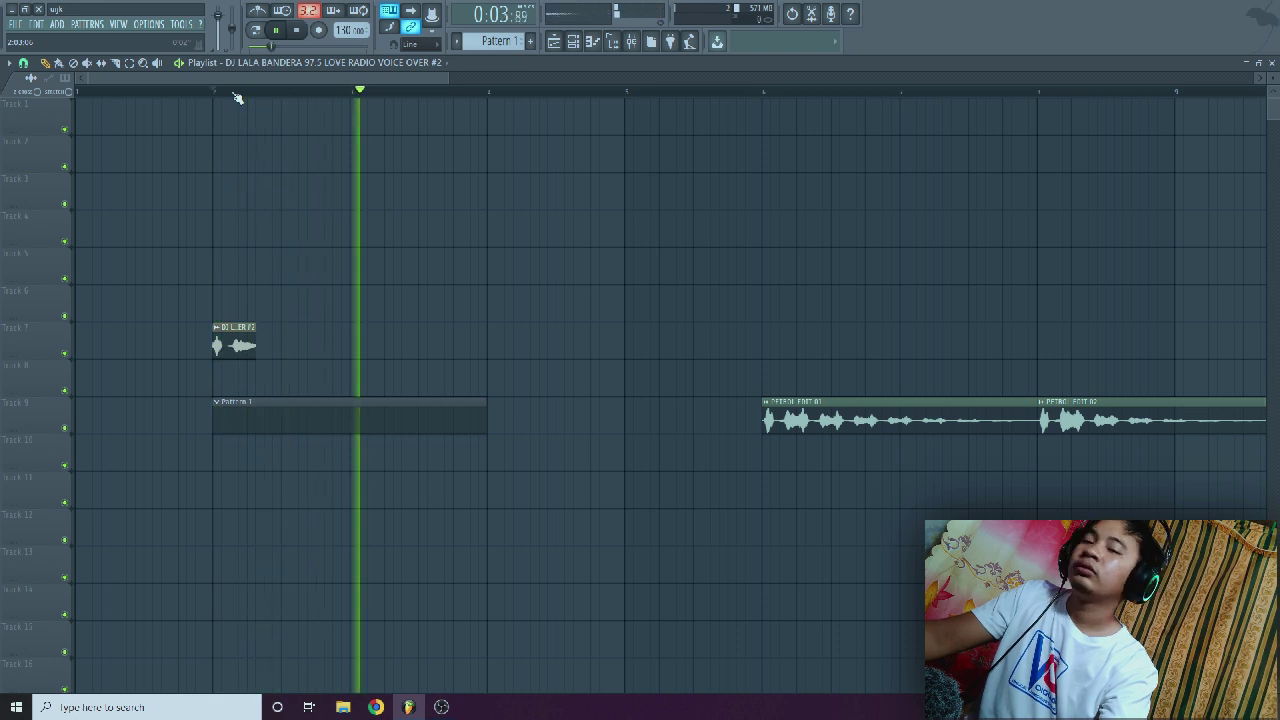
key(space)
scroll(243, 280, down, 3)
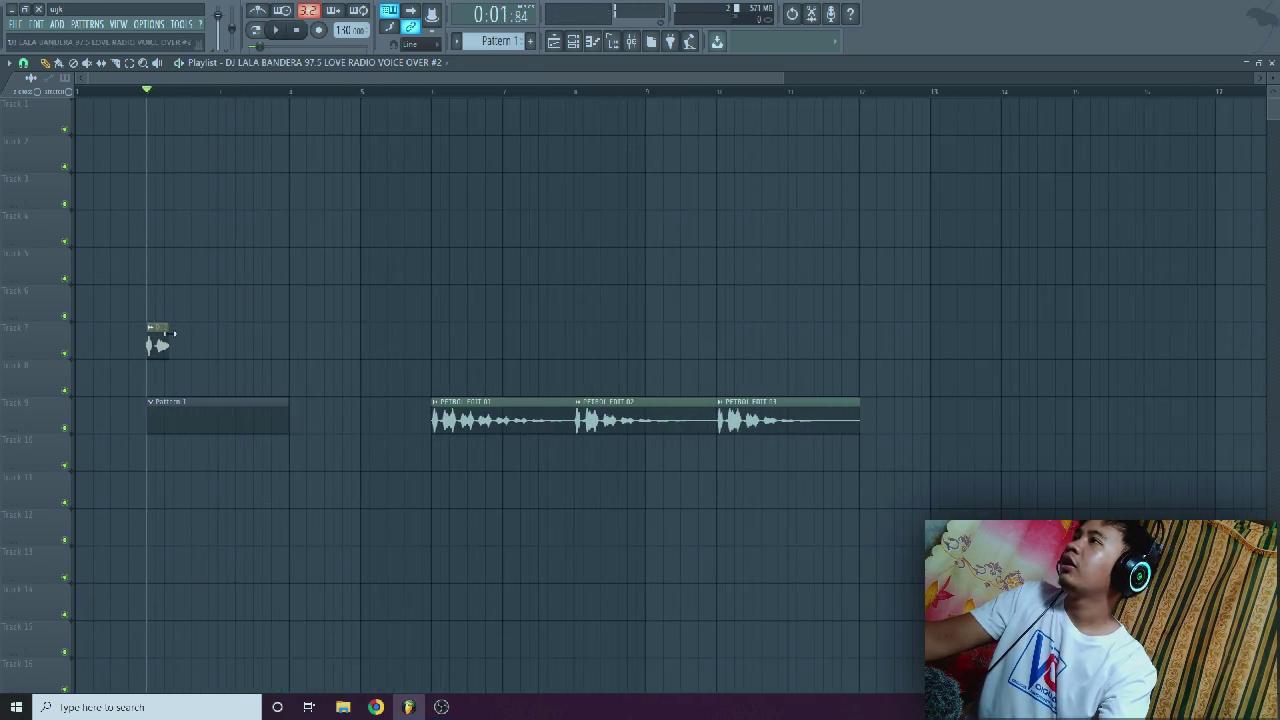
Extend the voice clip on track 7 to its full length, ending around bar 32, and remove the three rendered clips from track 9
drag(169, 333, 1268, 303)
scroll(471, 406, down, 3)
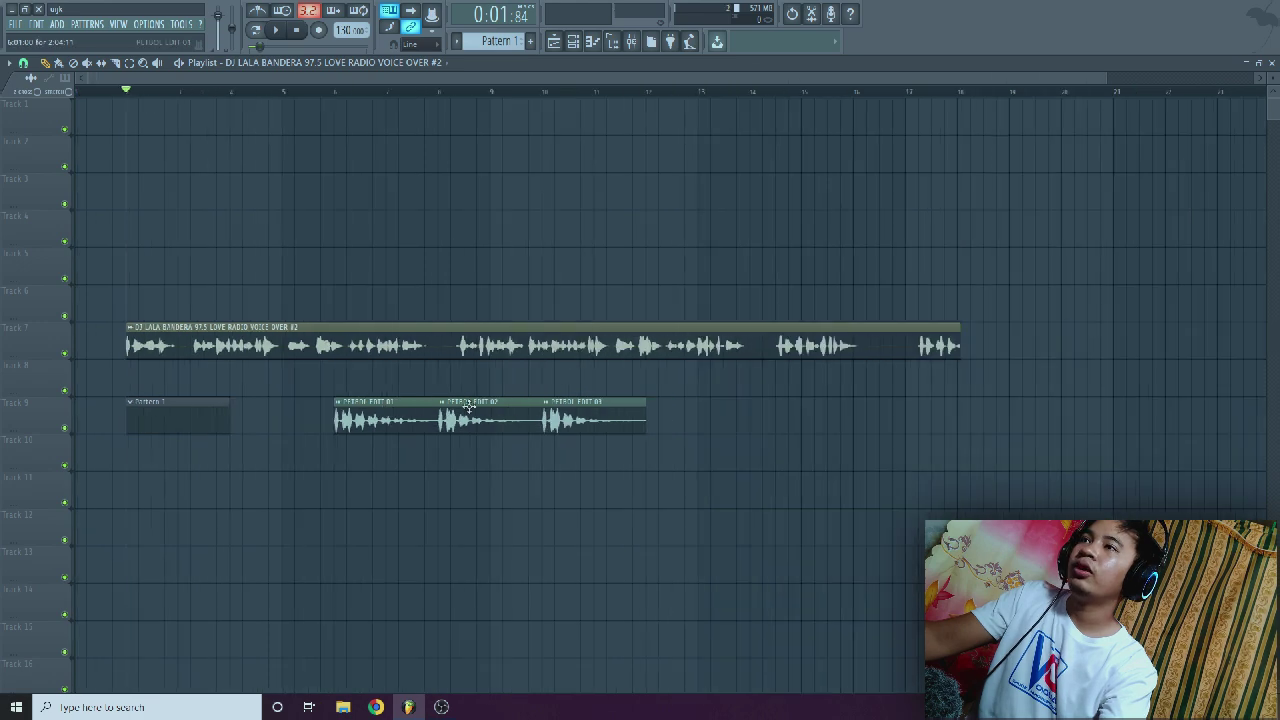
drag(683, 340, 1166, 340)
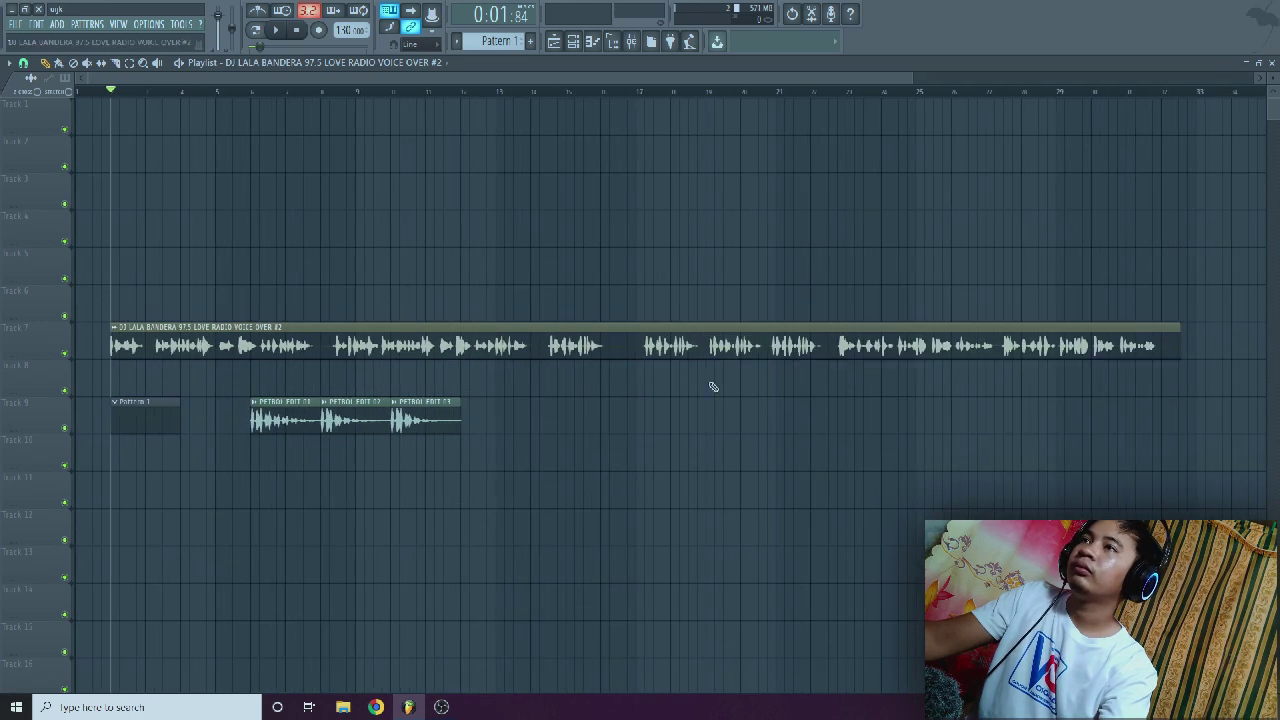
scroll(424, 439, down, 2)
Play the full voice-over from bar 2 and lower the Fruity Delay 2 mix level on mixer track 1 during playback
key(space)
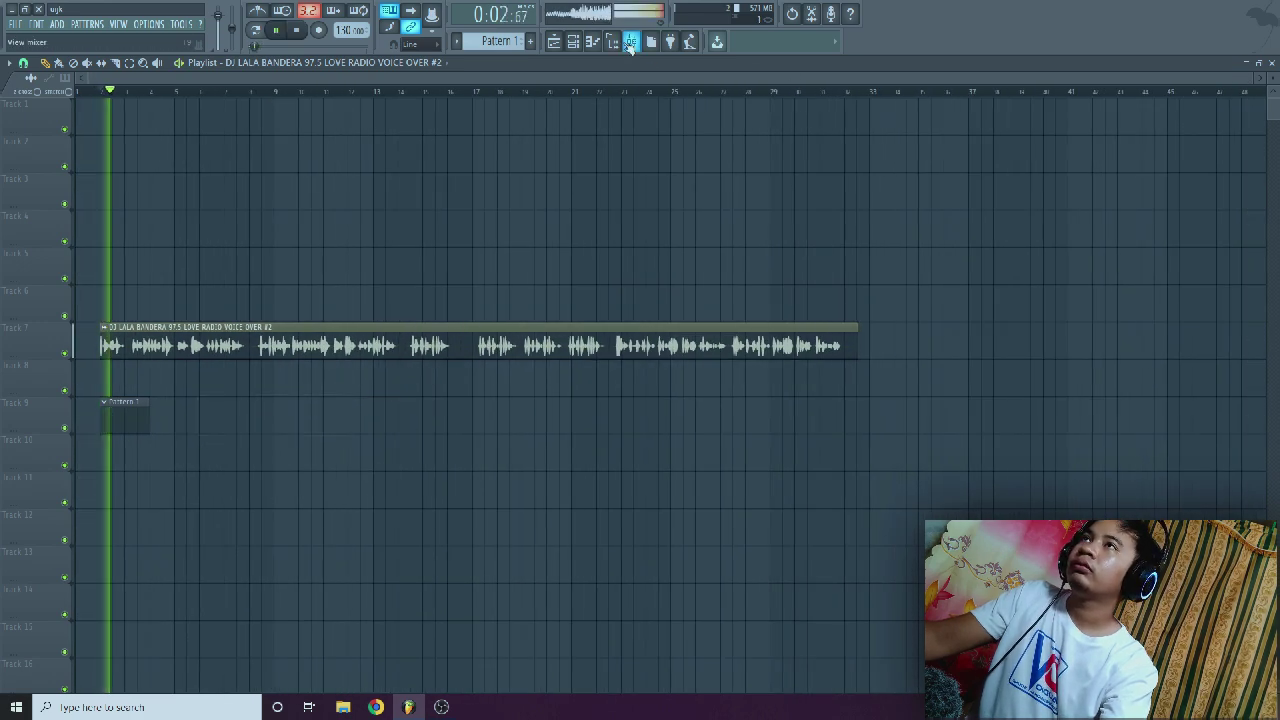
key(F9)
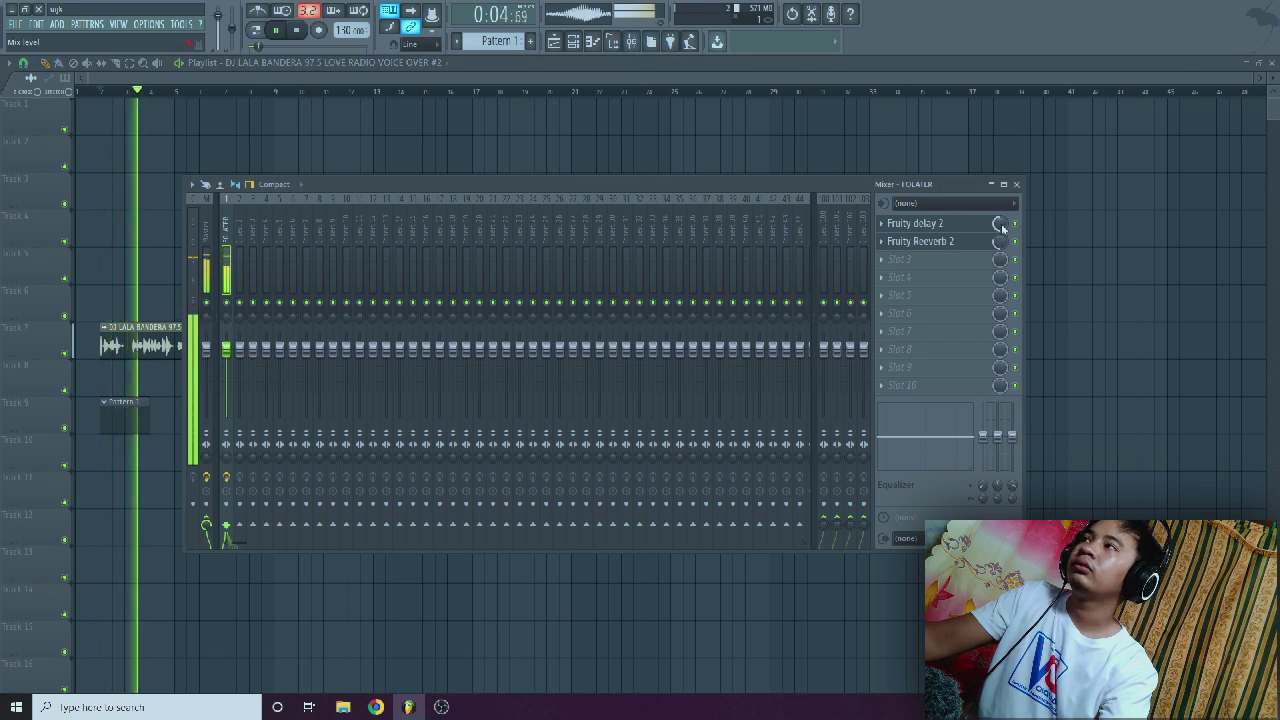
drag(1002, 227, 1001, 261)
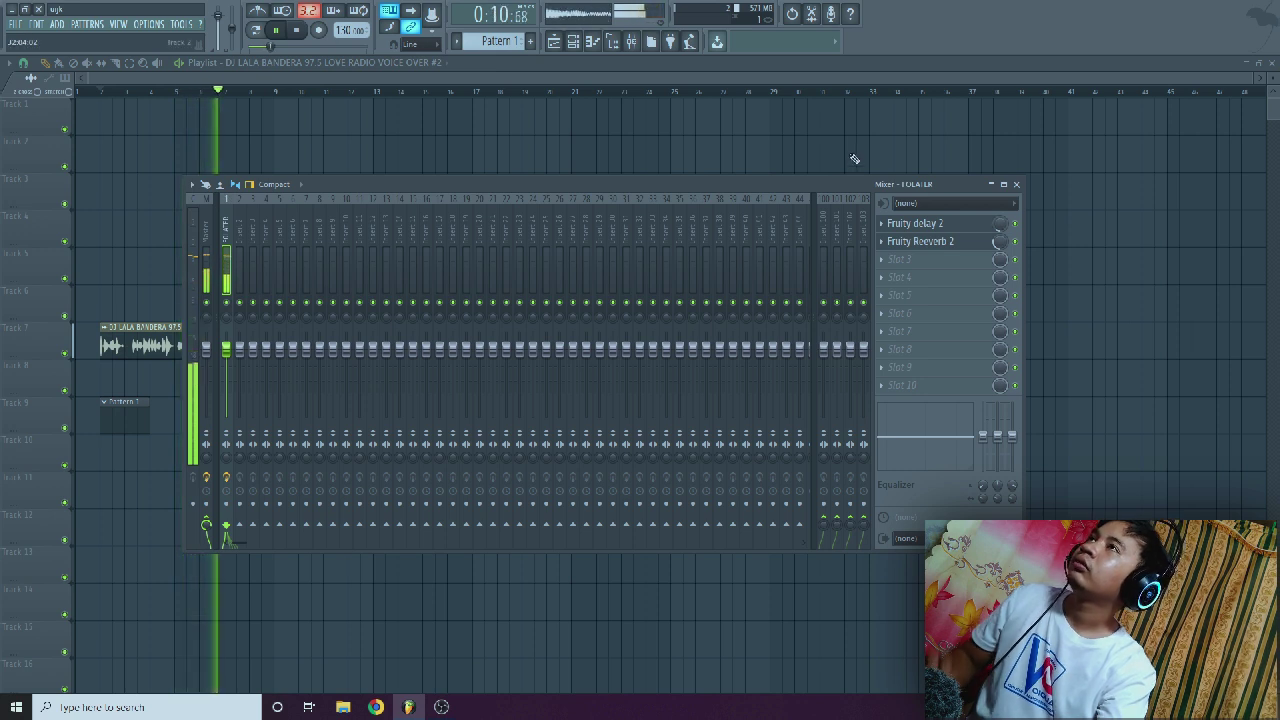
key(F9)
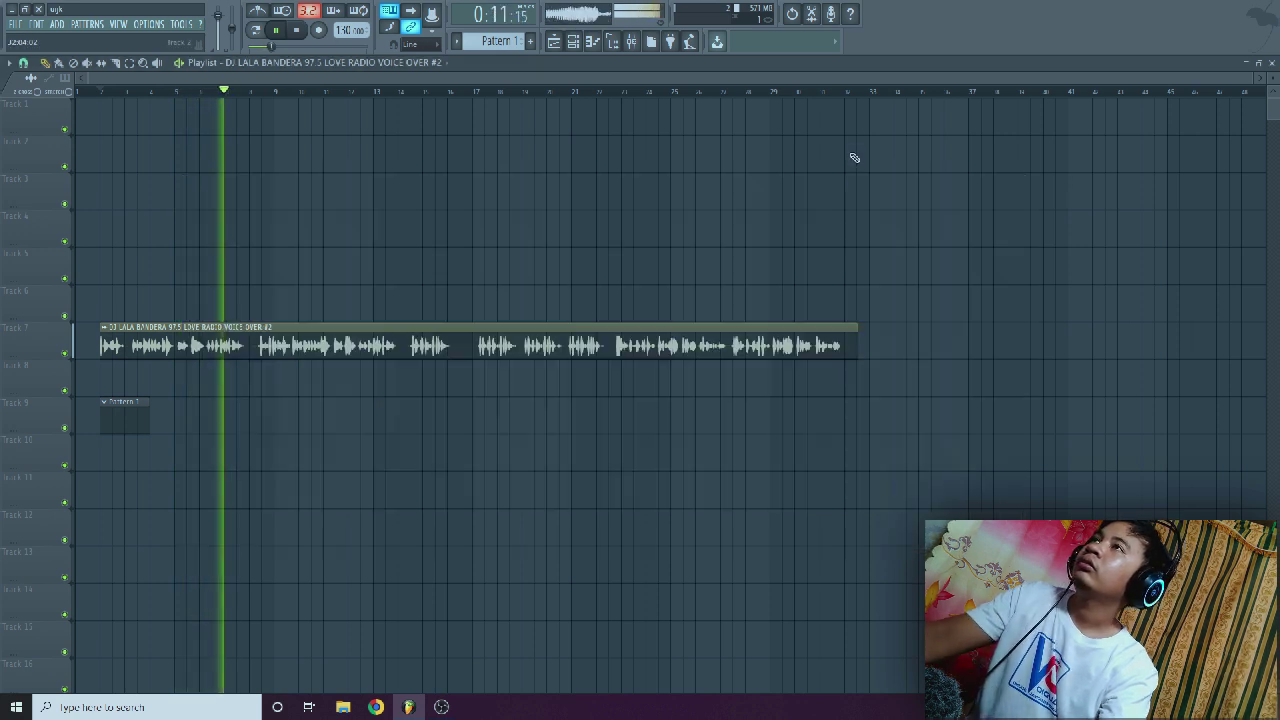
Examine the Fruity Delay 2 and Fruity Reeverb 2 settings while listening to the voice-over, close their windows and stop playback
click(648, 41)
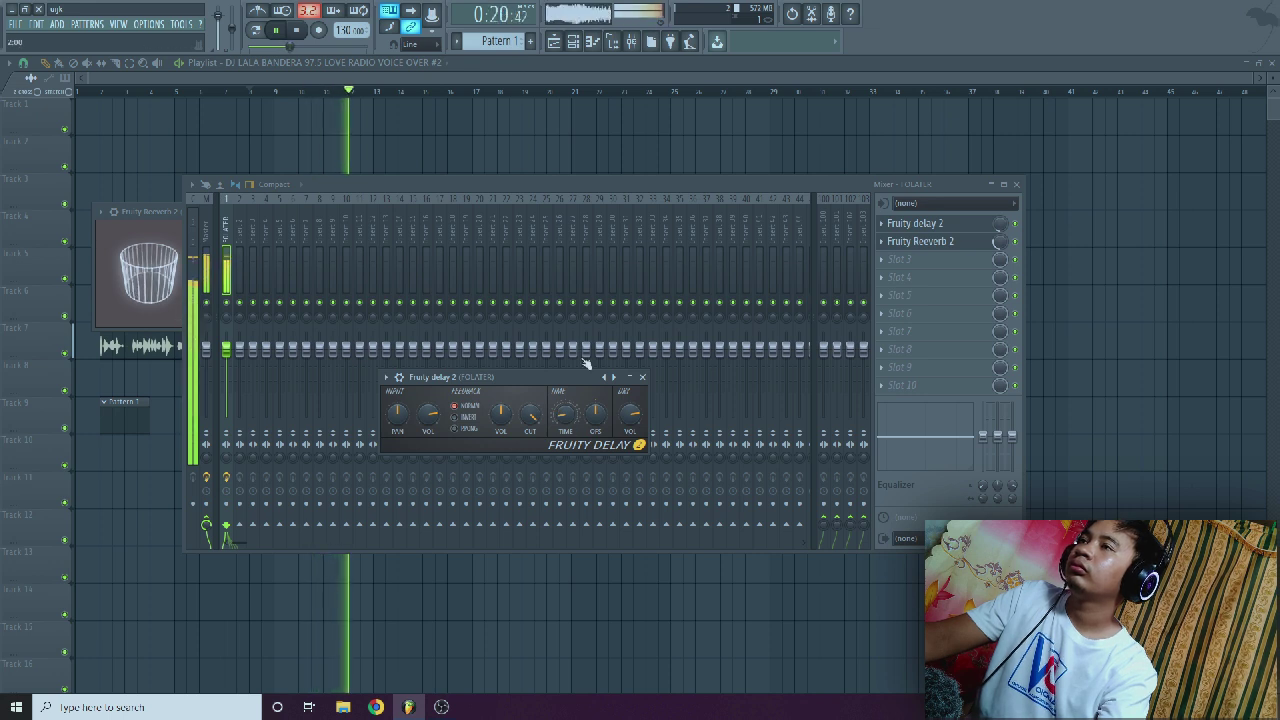
key(F12)
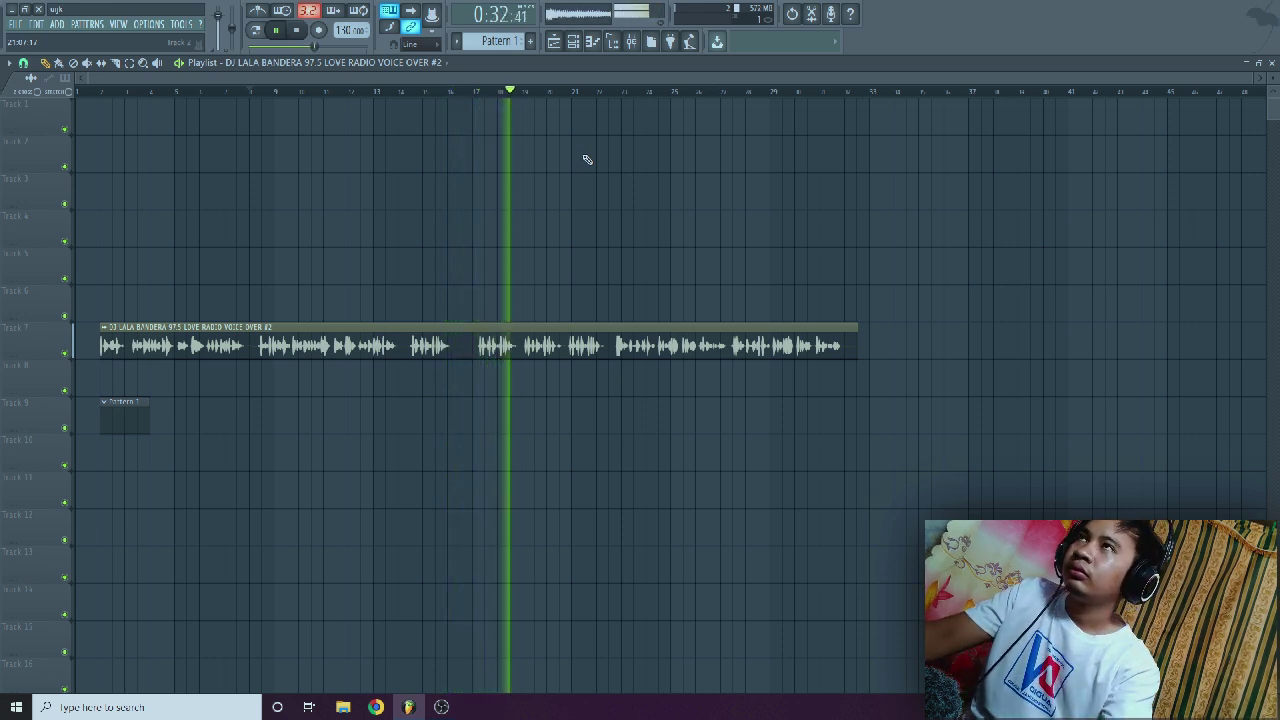
key(space)
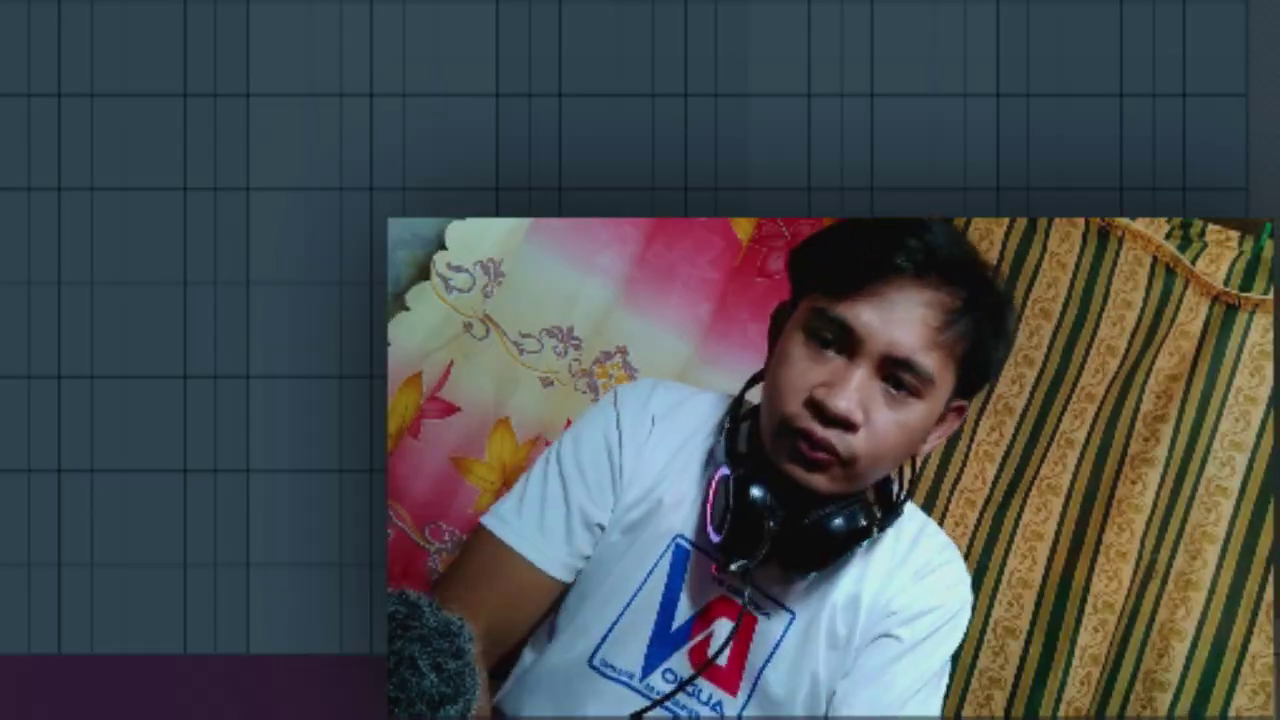